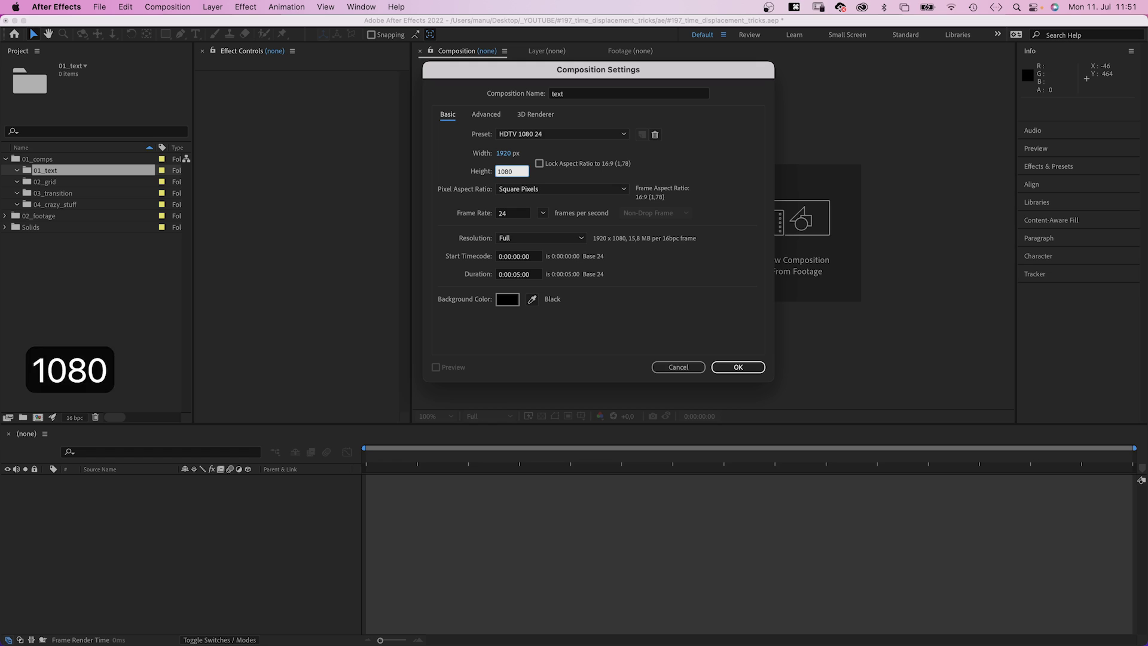
Confirm the text composition and add a new solid named 'map'.
click(738, 368)
key(ctrl+y)
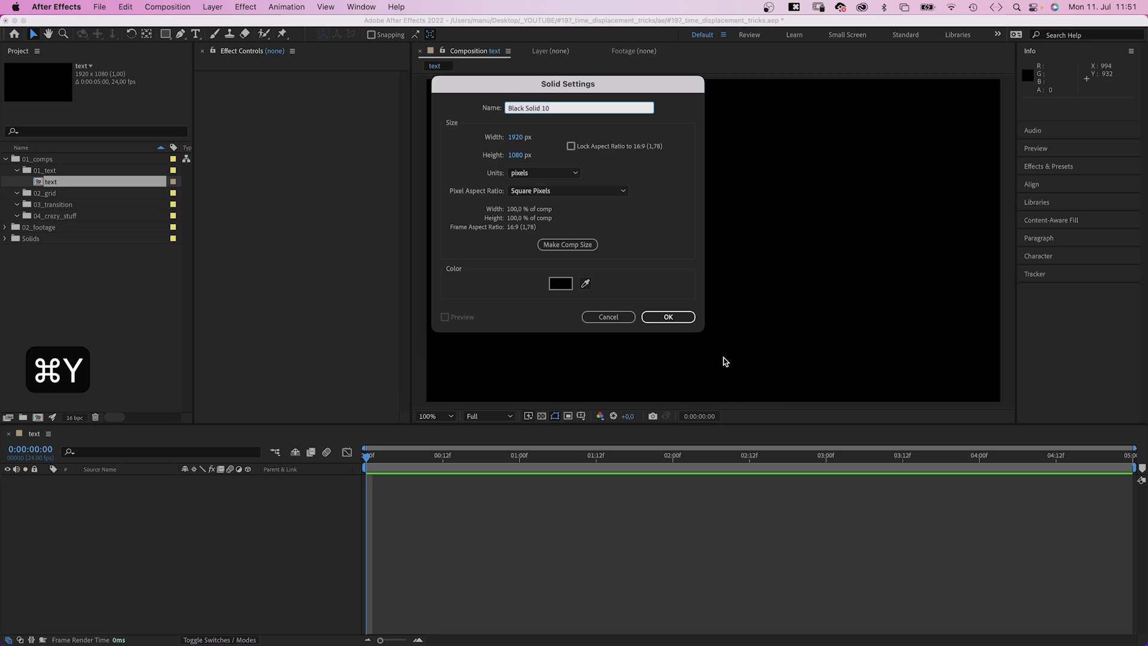
text(map)
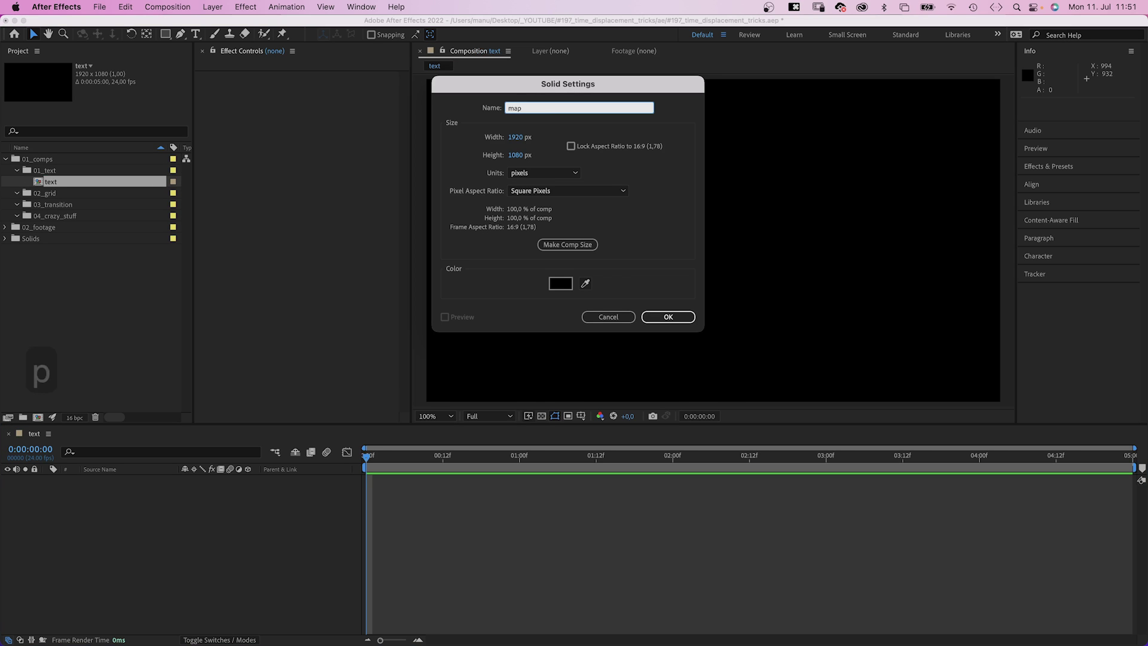
key(Return)
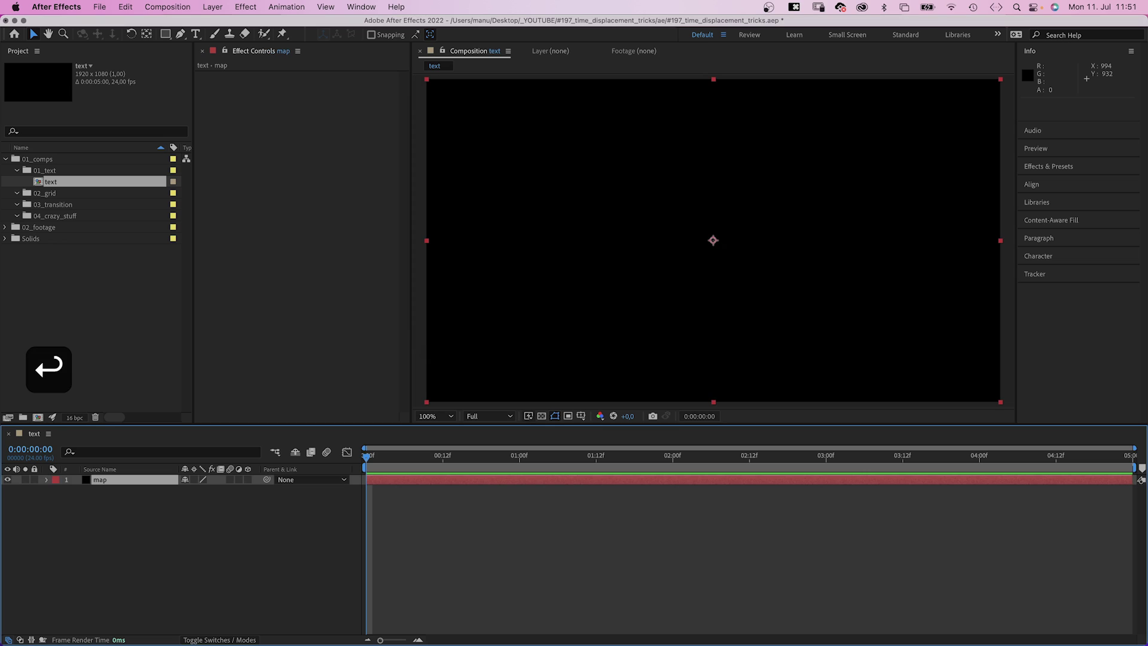
Apply Gradient Ramp to the map solid and swap colours so white is on top.
click(1030, 167)
click(1043, 120)
text(gradi)
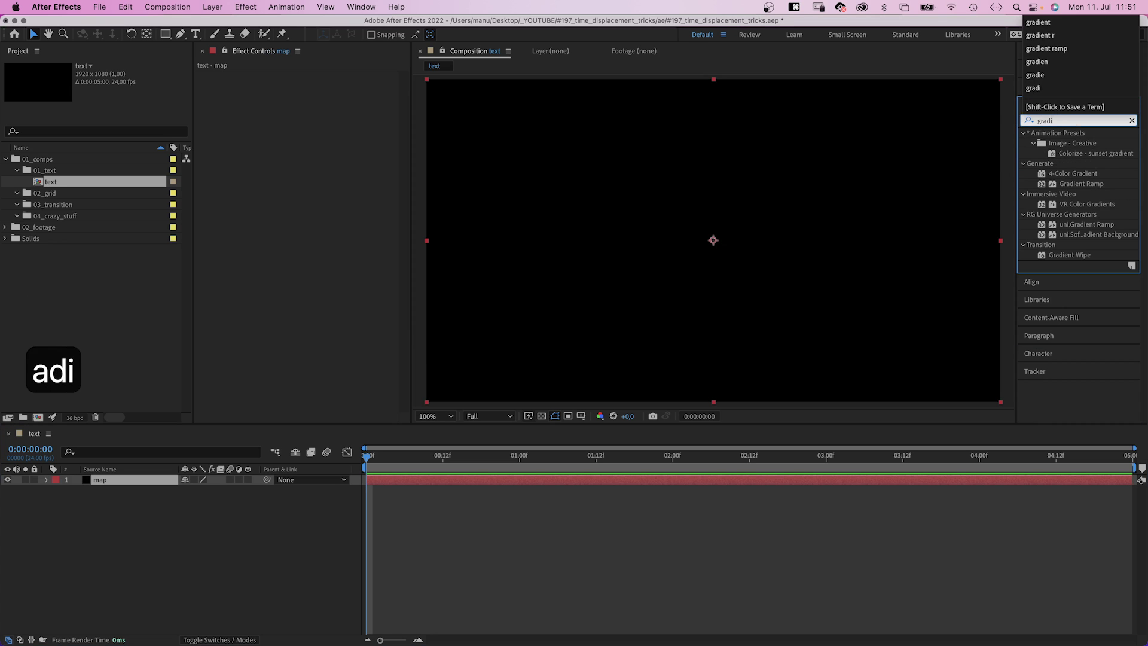
text(ent)
drag(1045, 184, 720, 249)
click(341, 158)
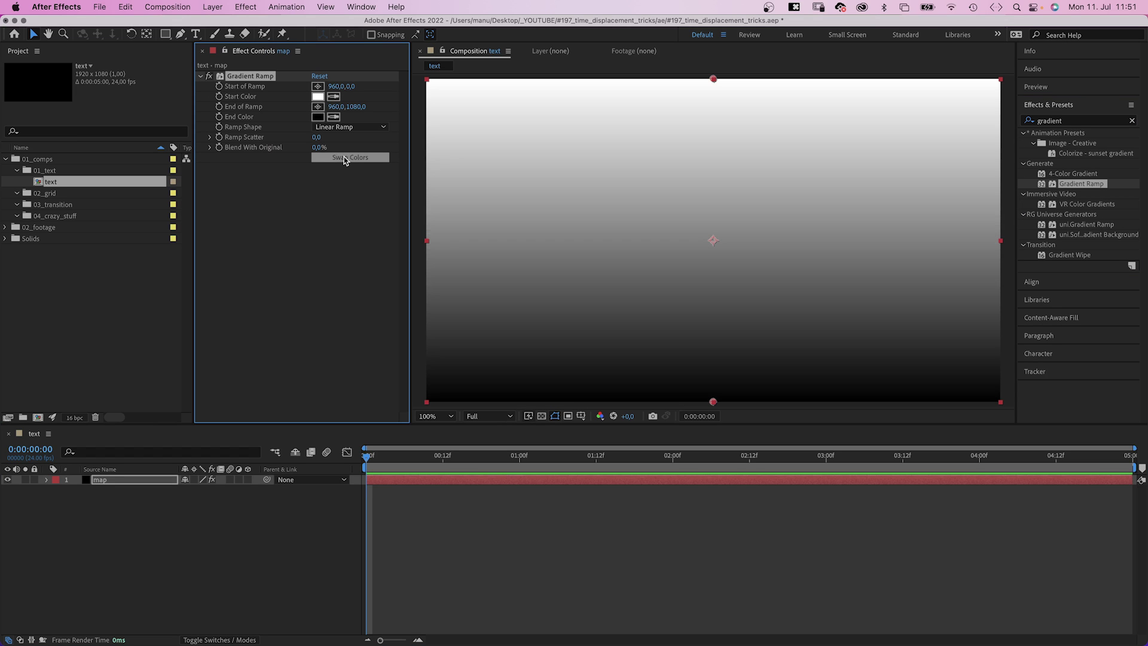
Create a new 270×90 composition named 'tile'.
click(34, 418)
text(tile)
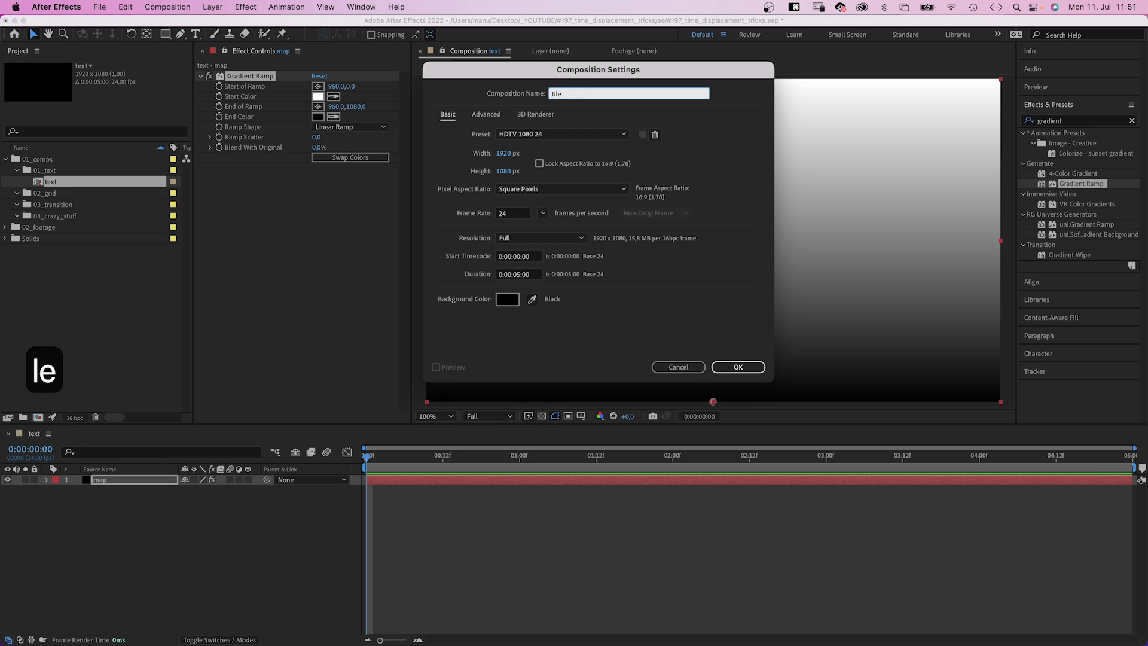
key(Tab)
text(270)
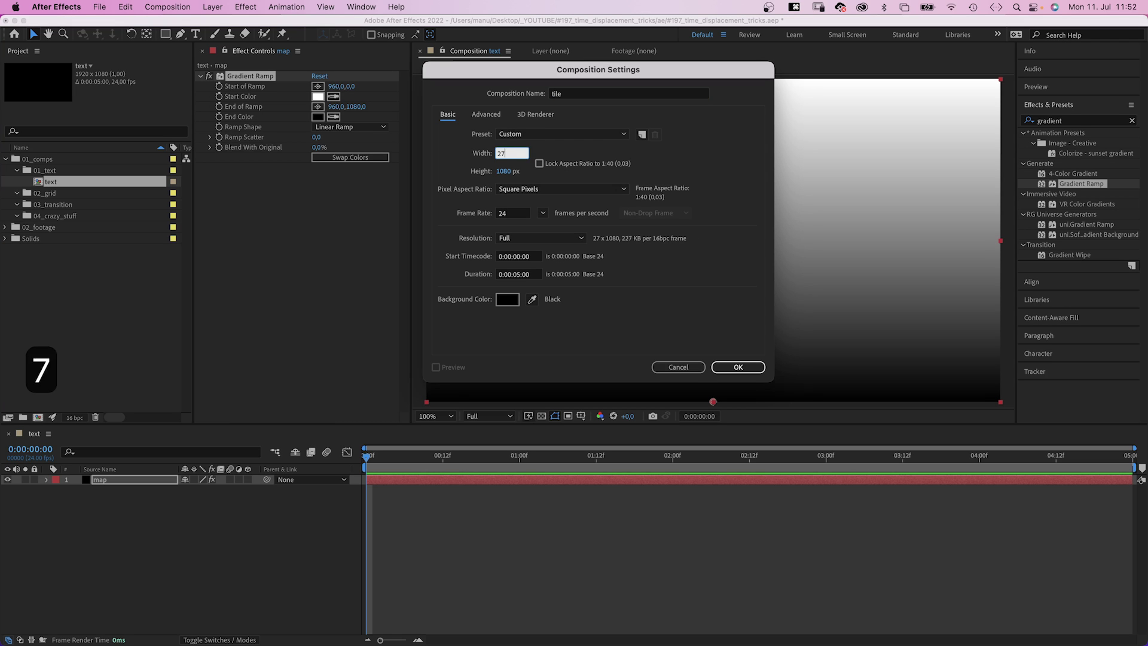
key(Tab)
text(90)
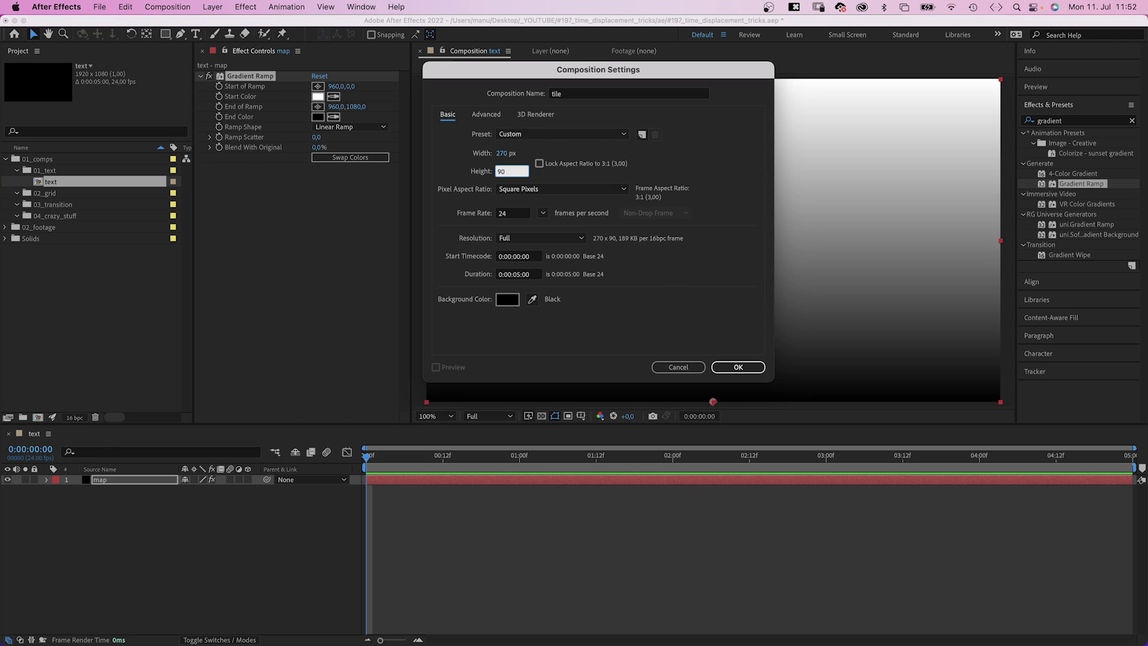
key(Return)
key(period)
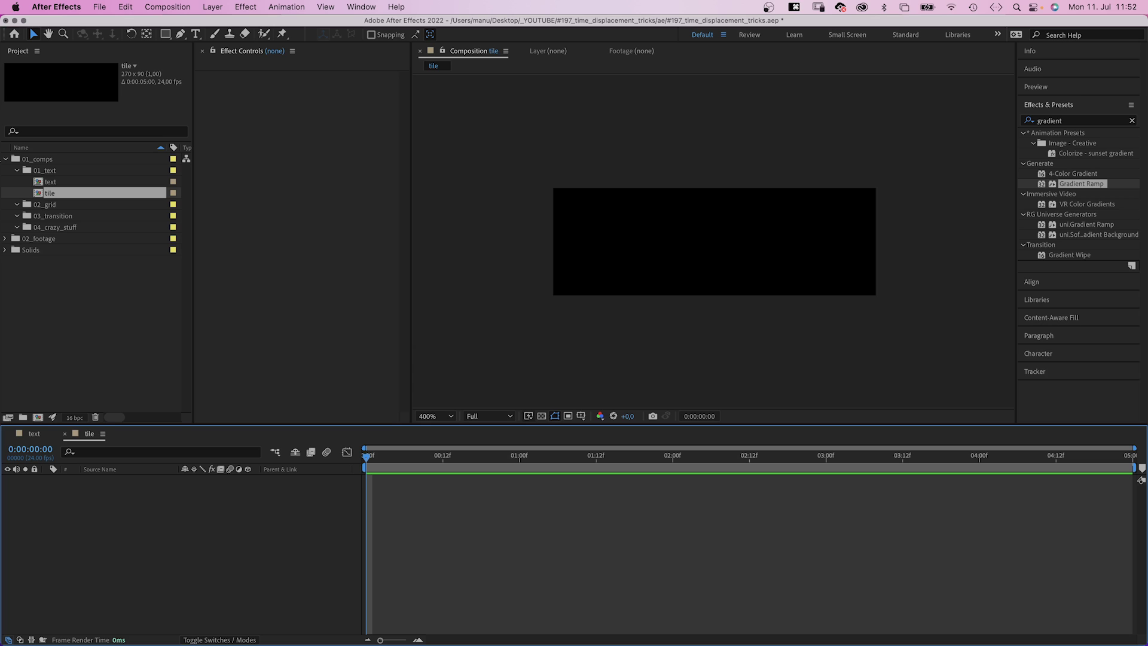
Write the text TIME and centre it horizontally and vertically in the tile composition.
click(195, 34)
click(611, 247)
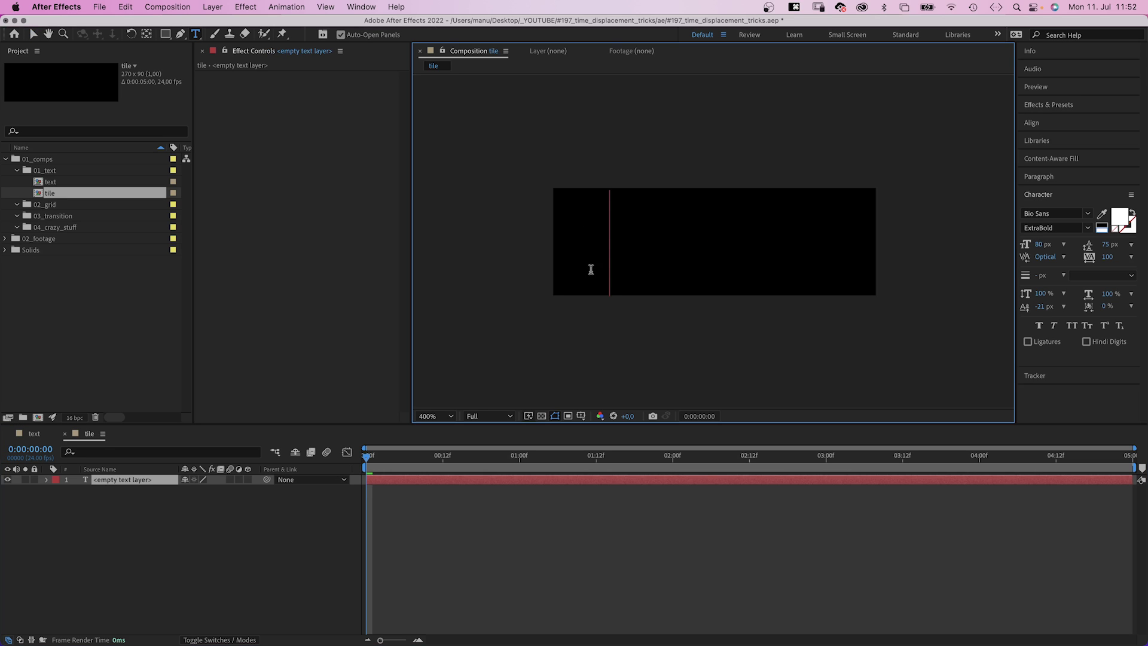
text(TIME)
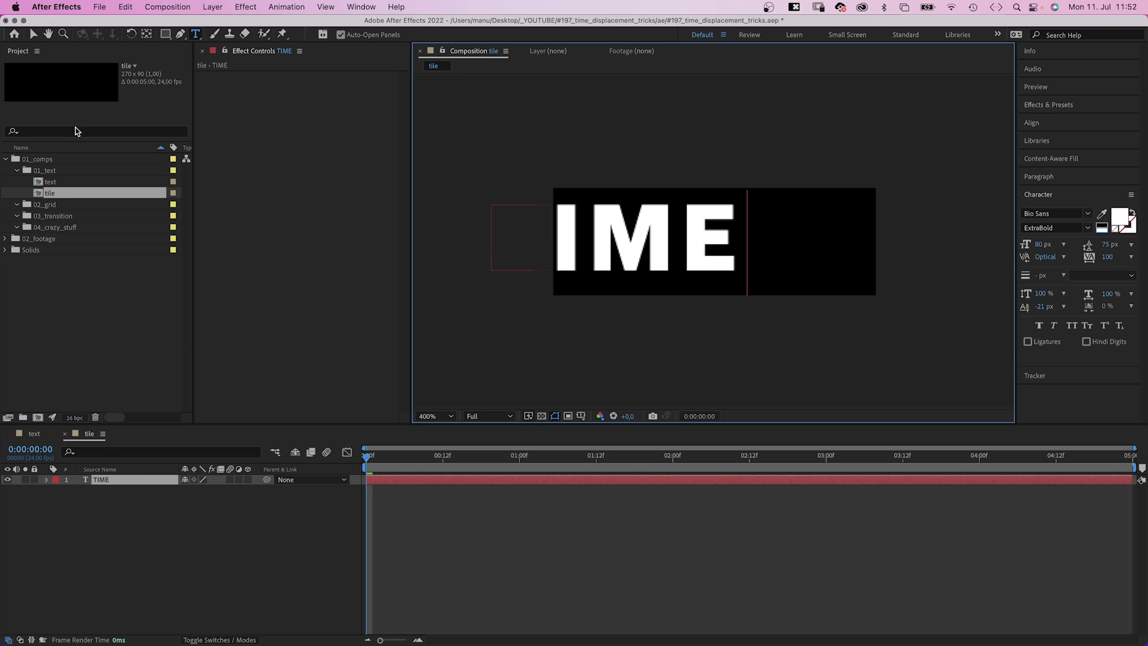
click(33, 34)
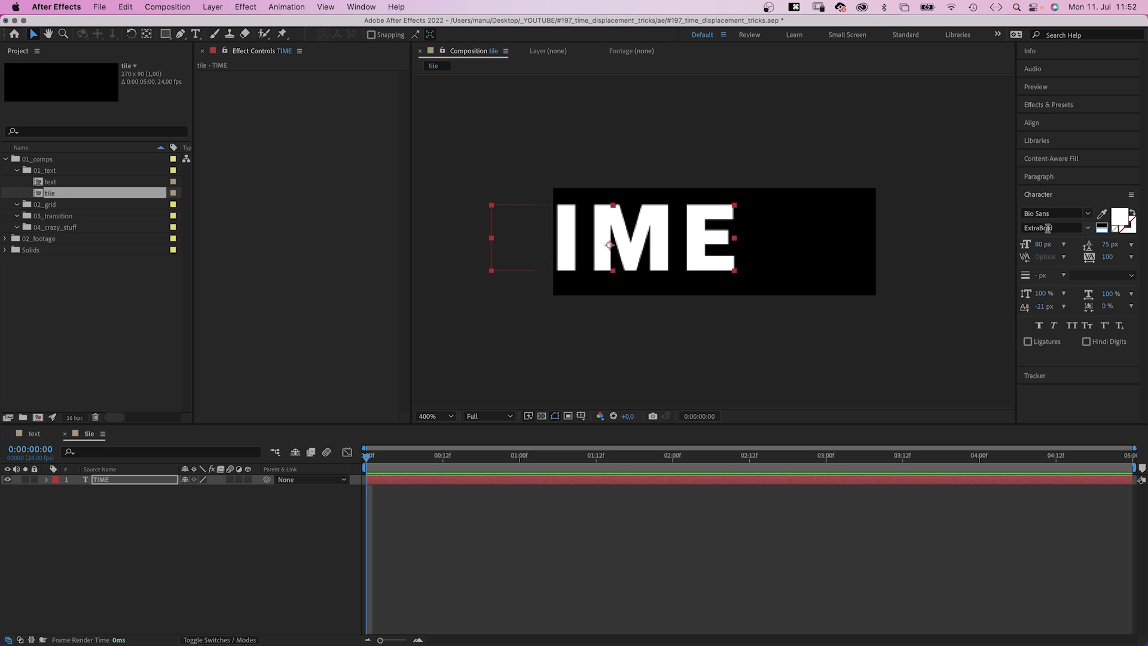
click(1058, 125)
click(1050, 153)
click(1109, 153)
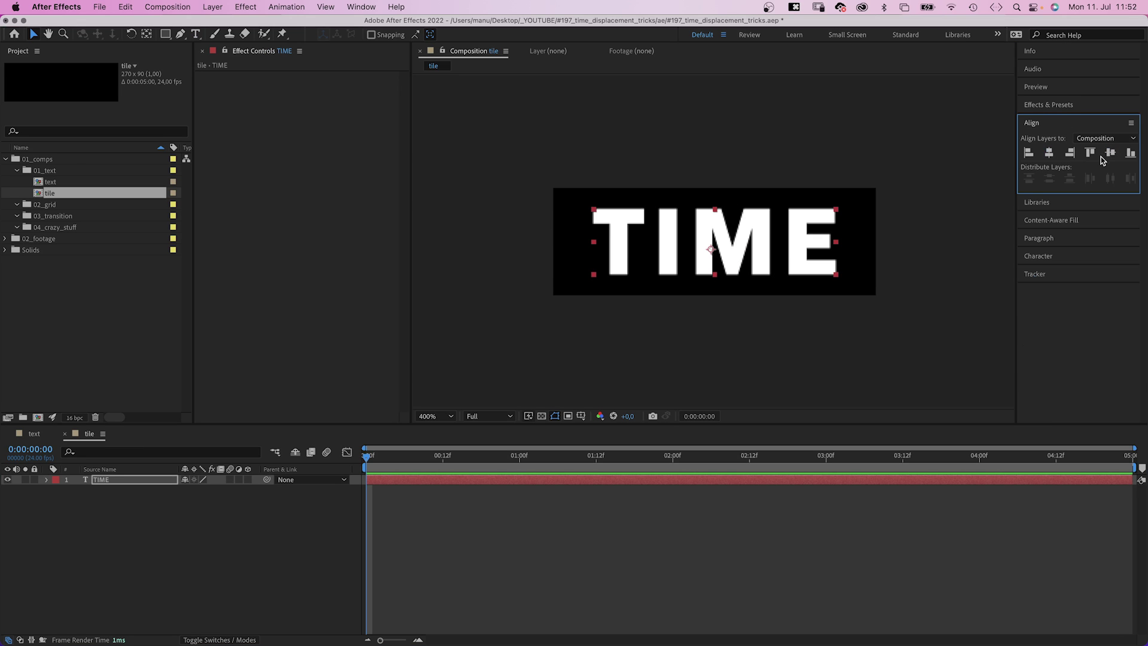
click(46, 479)
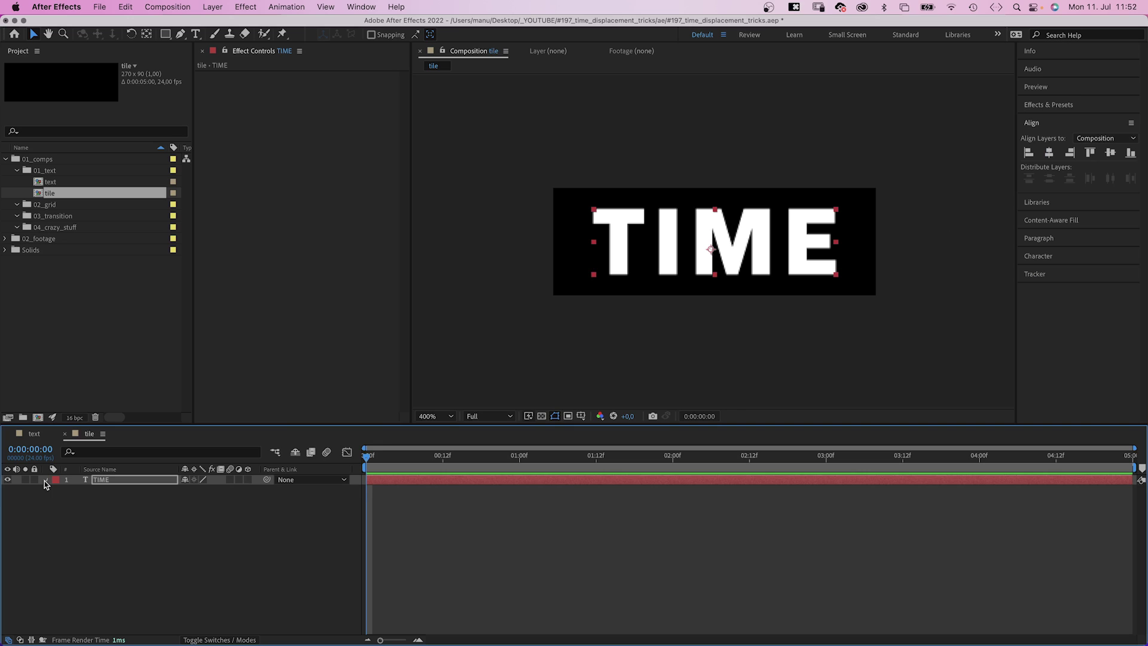
Add an Opacity animator at 0% and keyframe Range Start from 0% at 1s to 100% at 2s.
click(254, 490)
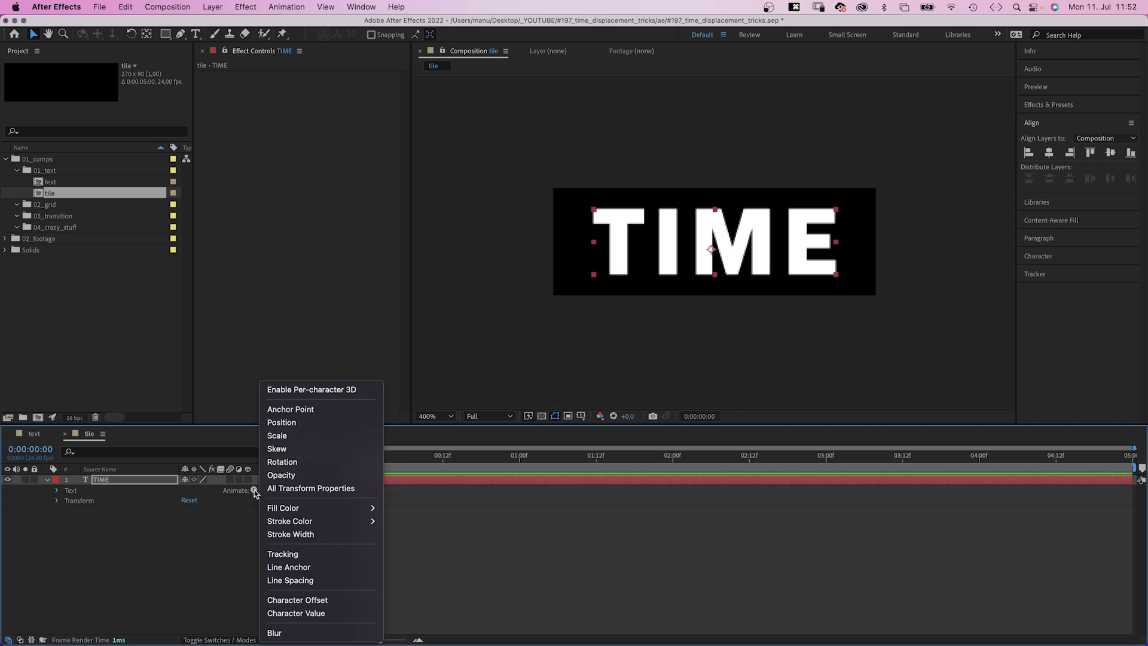
click(282, 475)
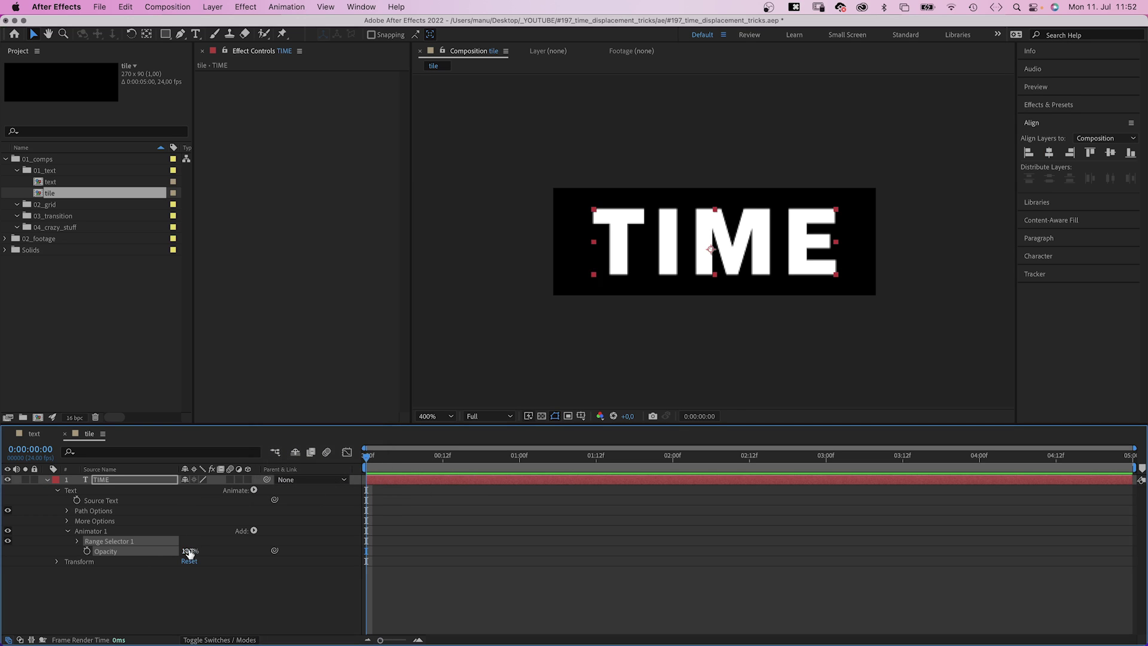
mouse_move(189, 551)
mouse_down()
mouse_move(117, 552)
mouse_move(180, 546)
mouse_up()
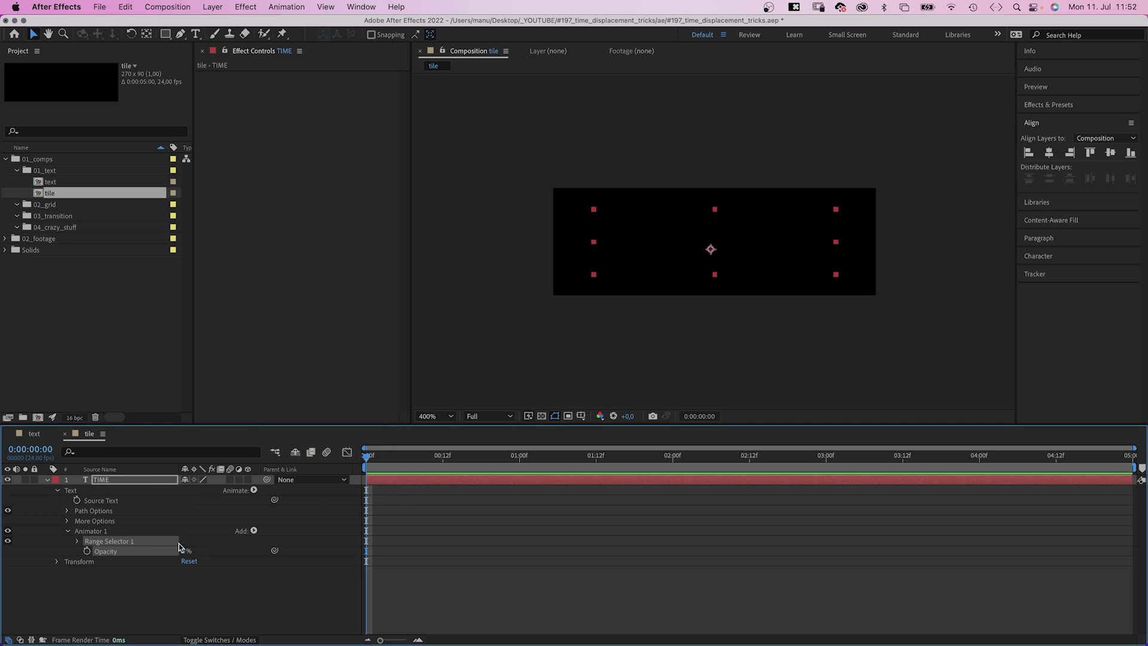
drag(509, 466, 519, 465)
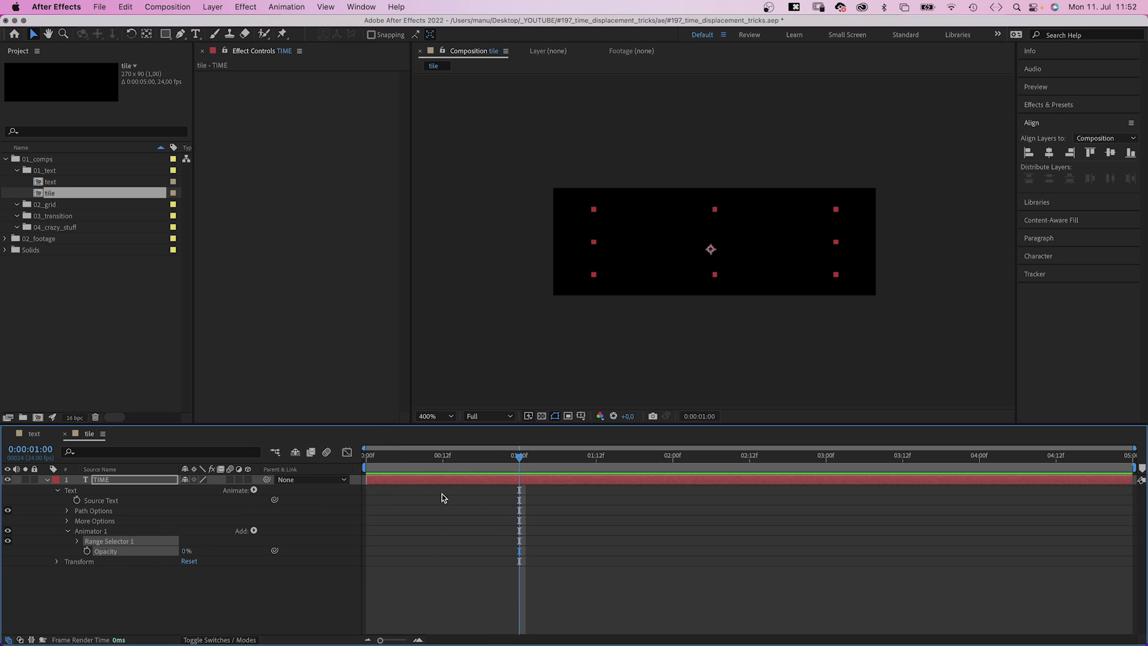
click(77, 541)
click(97, 550)
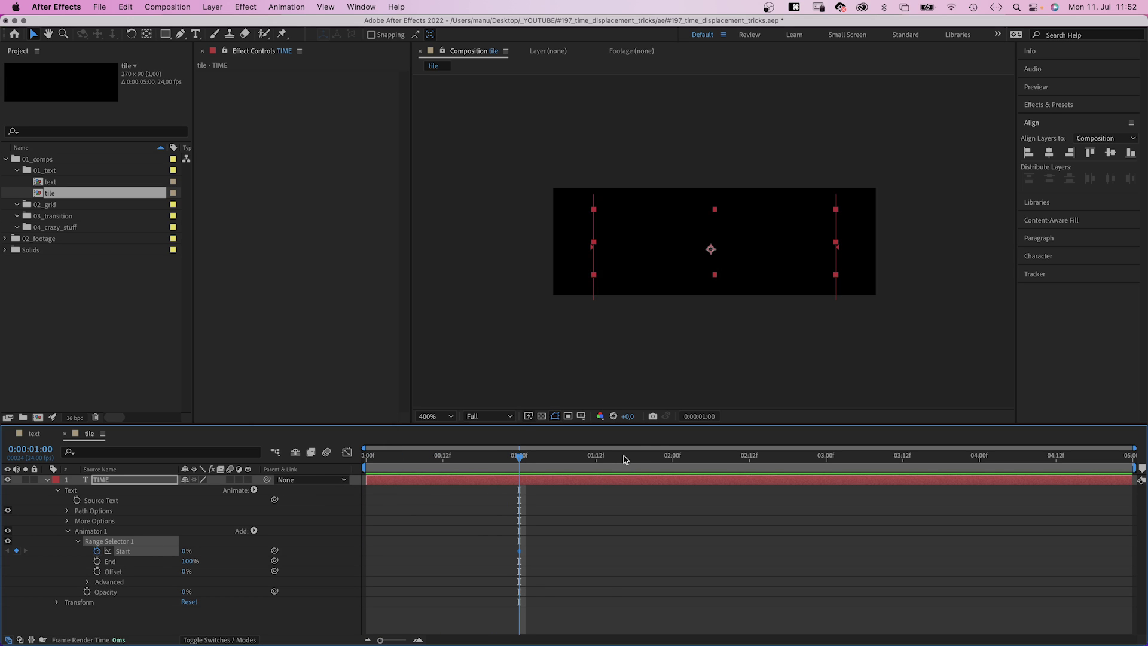
drag(662, 466, 668, 467)
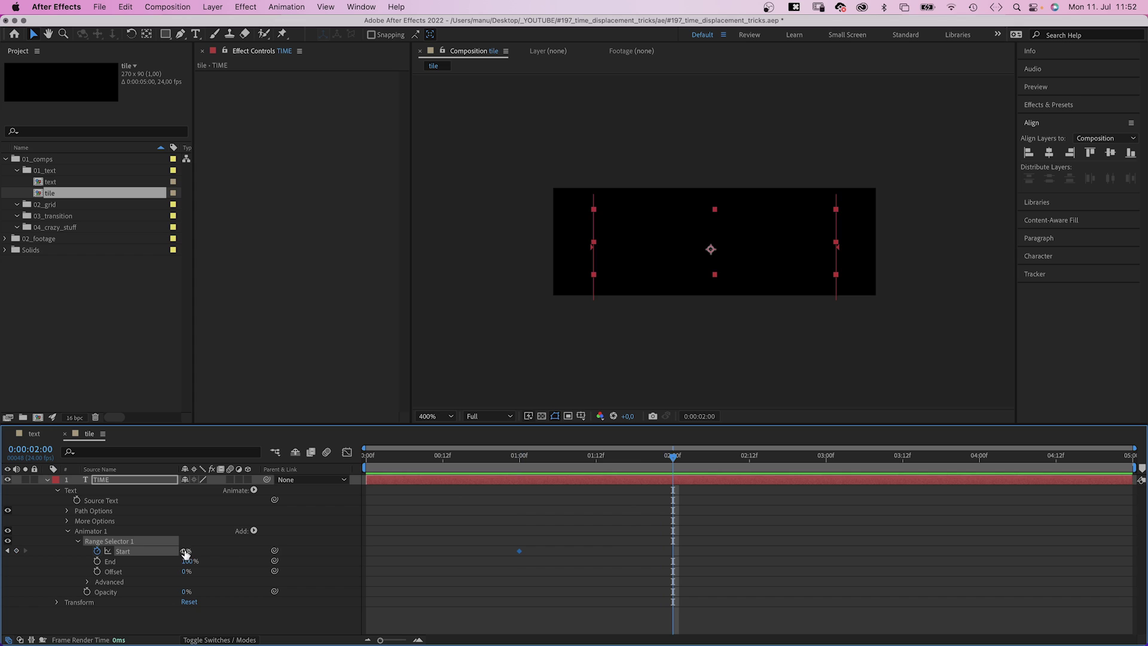
drag(185, 553, 290, 548)
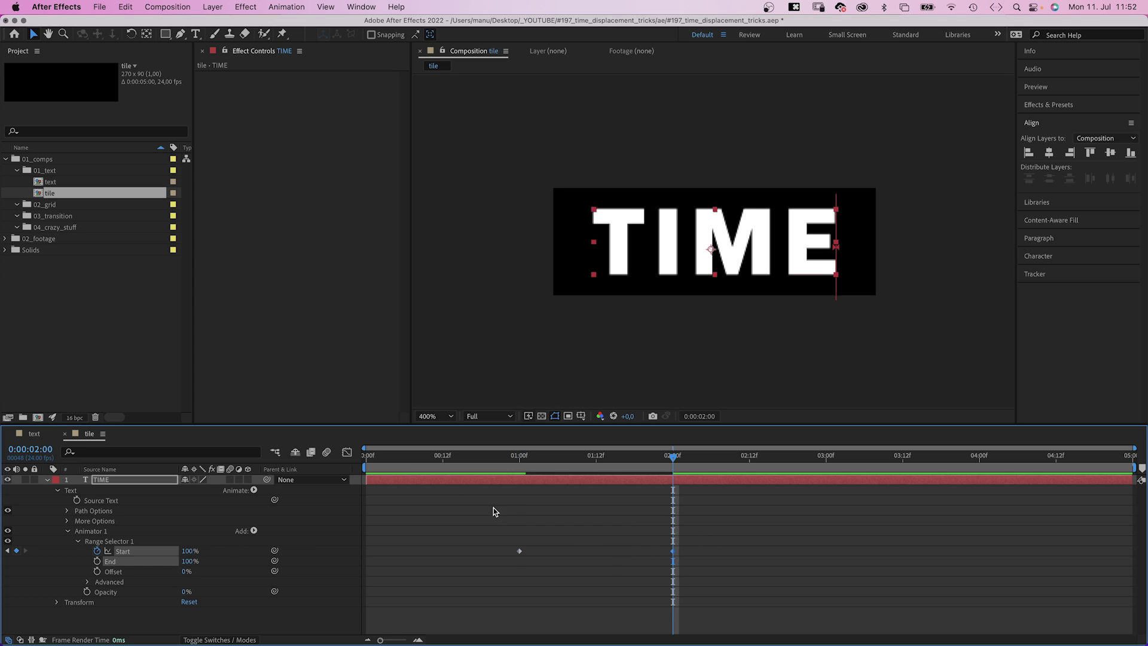
Ease both Range Start keyframes in the Graph Editor and preview the letter reveal.
click(347, 454)
drag(659, 485, 597, 606)
drag(532, 579, 536, 607)
click(347, 453)
key(Home)
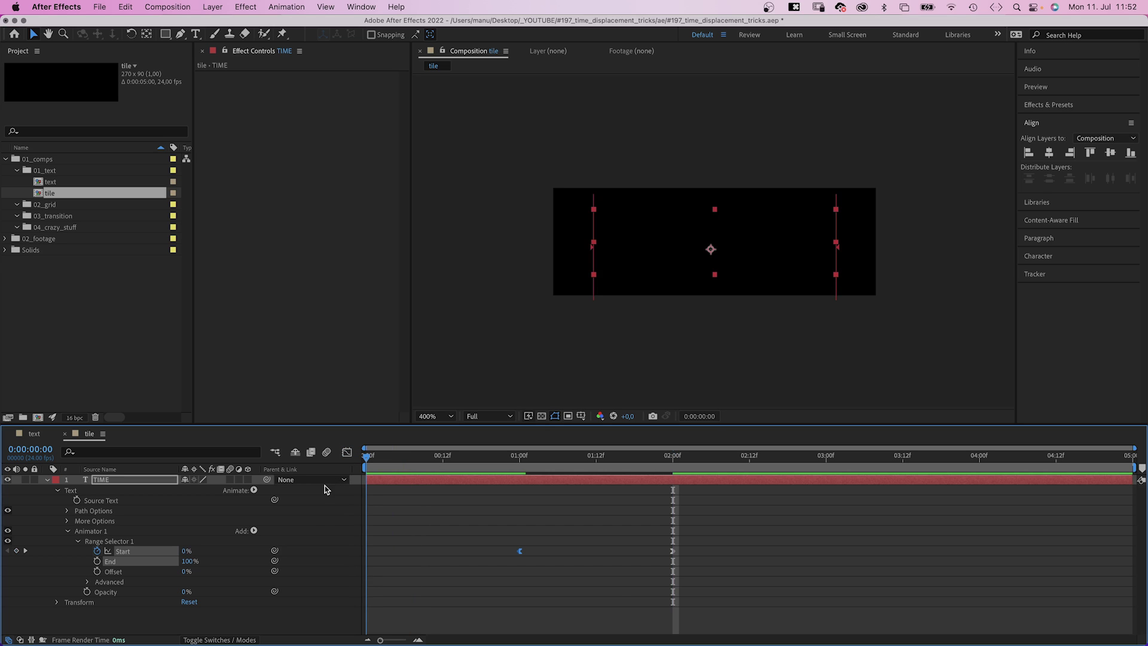
key(space)
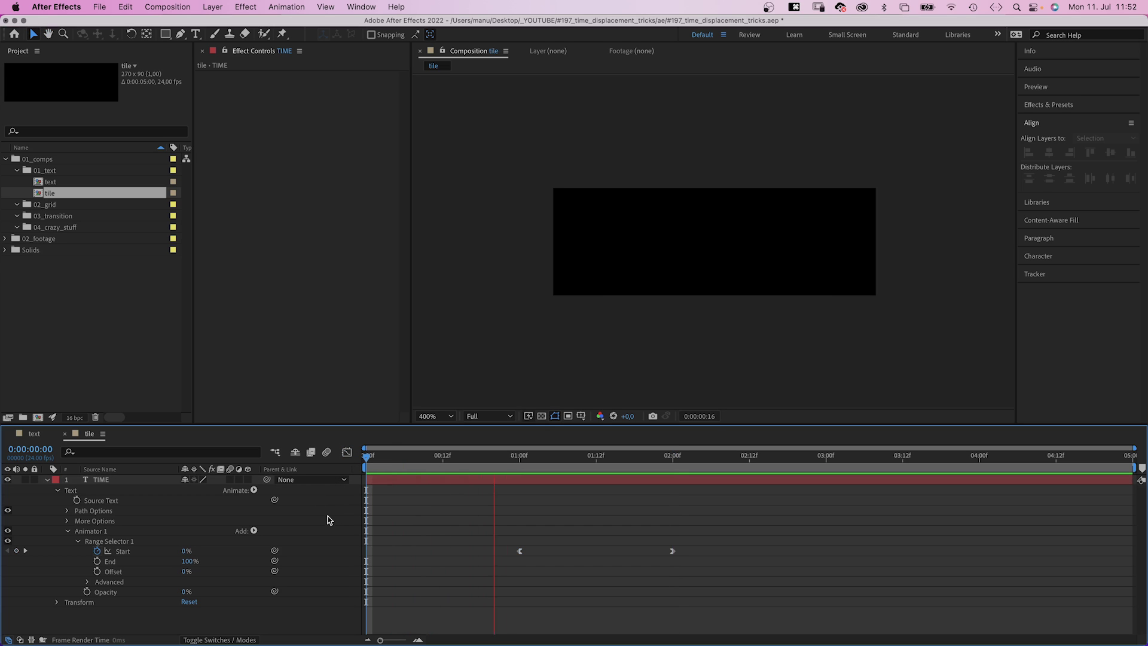
key(space)
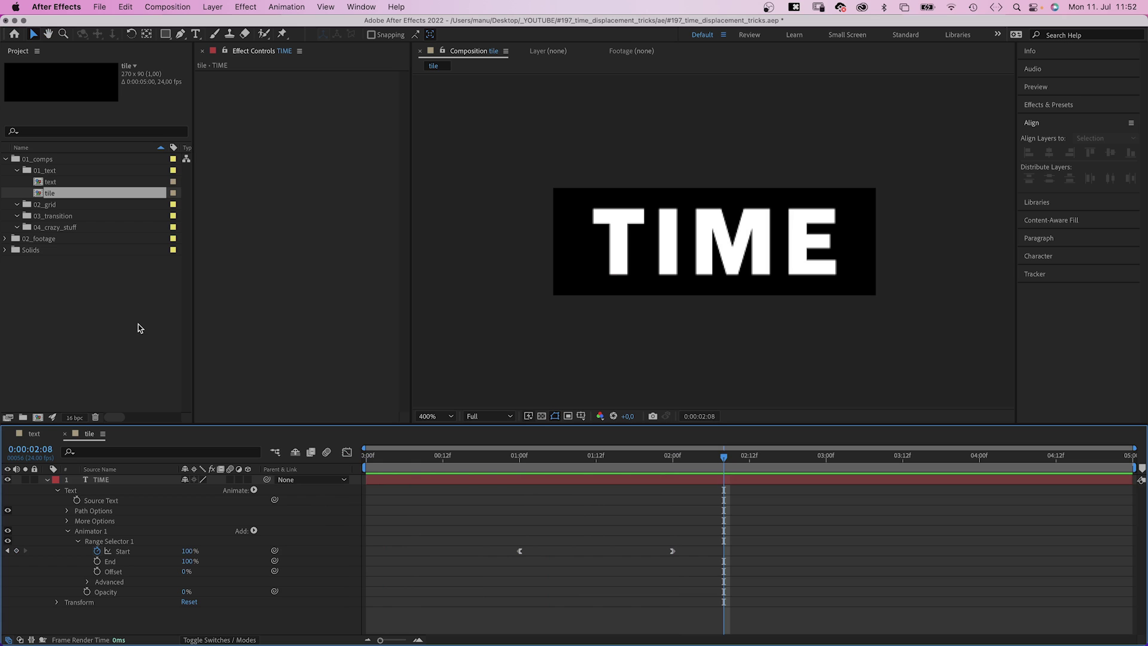
Nest the tile composition into the text composition.
double_click(51, 183)
drag(51, 194, 132, 482)
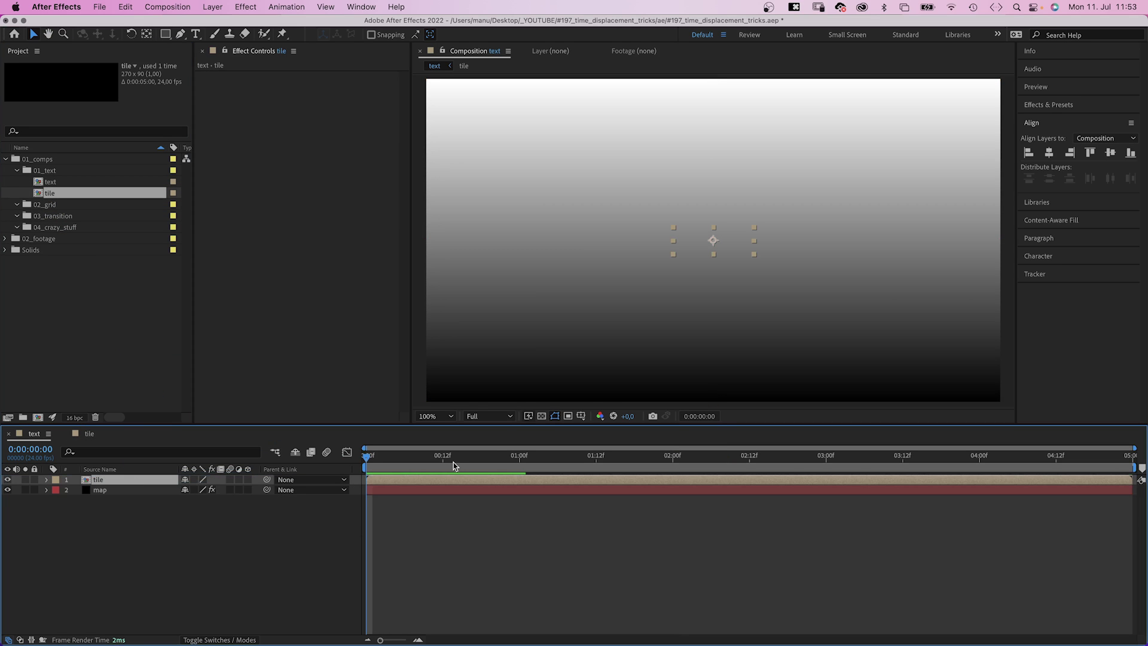
drag(483, 460, 653, 455)
Apply CC RepeTile to the tile layer, expanding it right, left, down and up.
key(super+5)
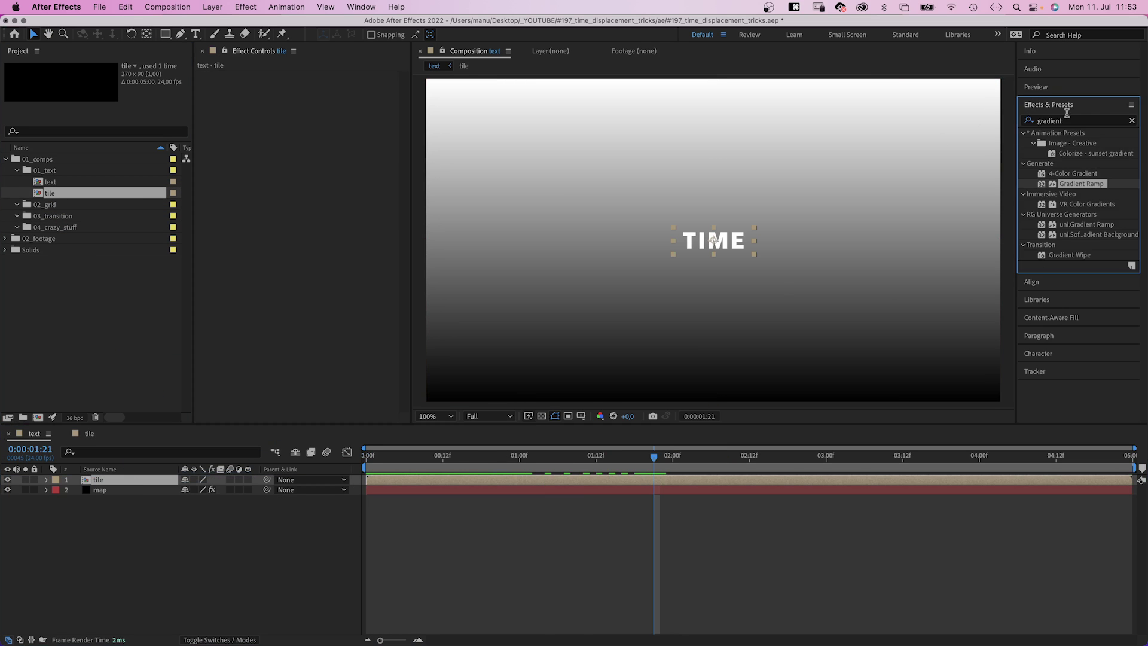
text(cc repet)
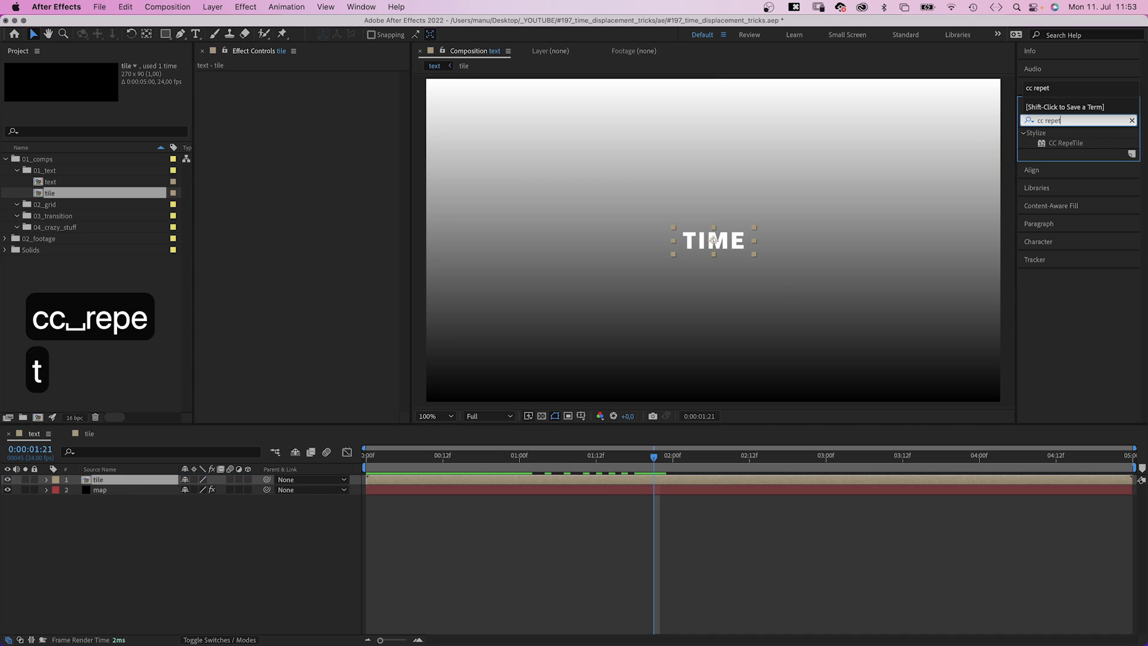
drag(1042, 145, 288, 165)
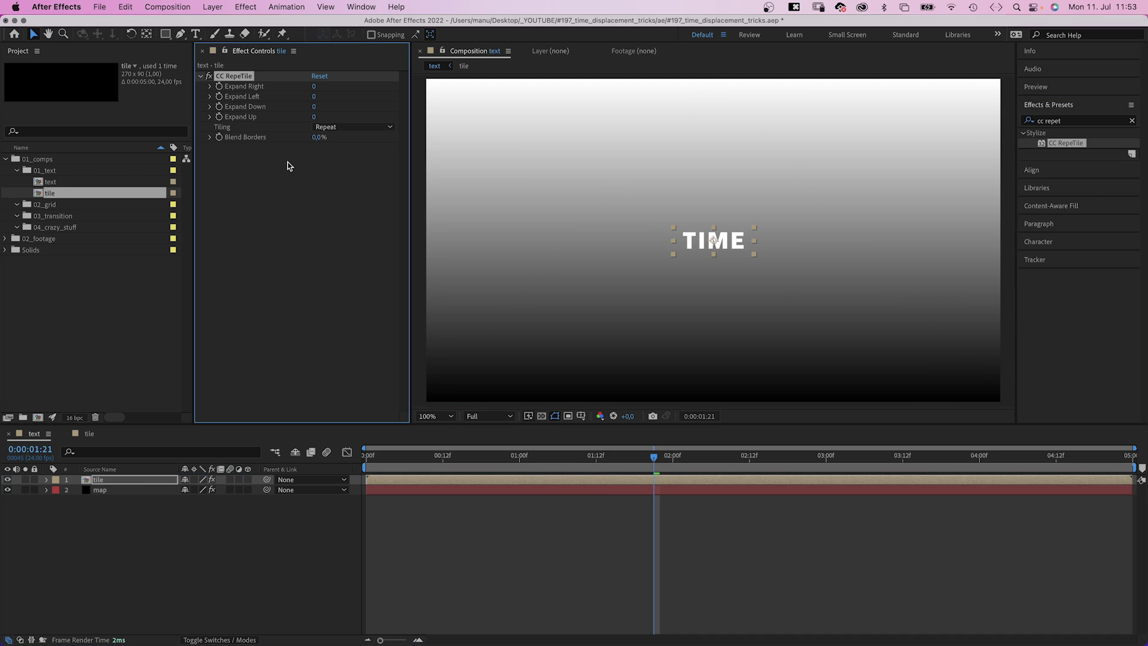
drag(313, 85, 569, 97)
drag(312, 97, 709, 87)
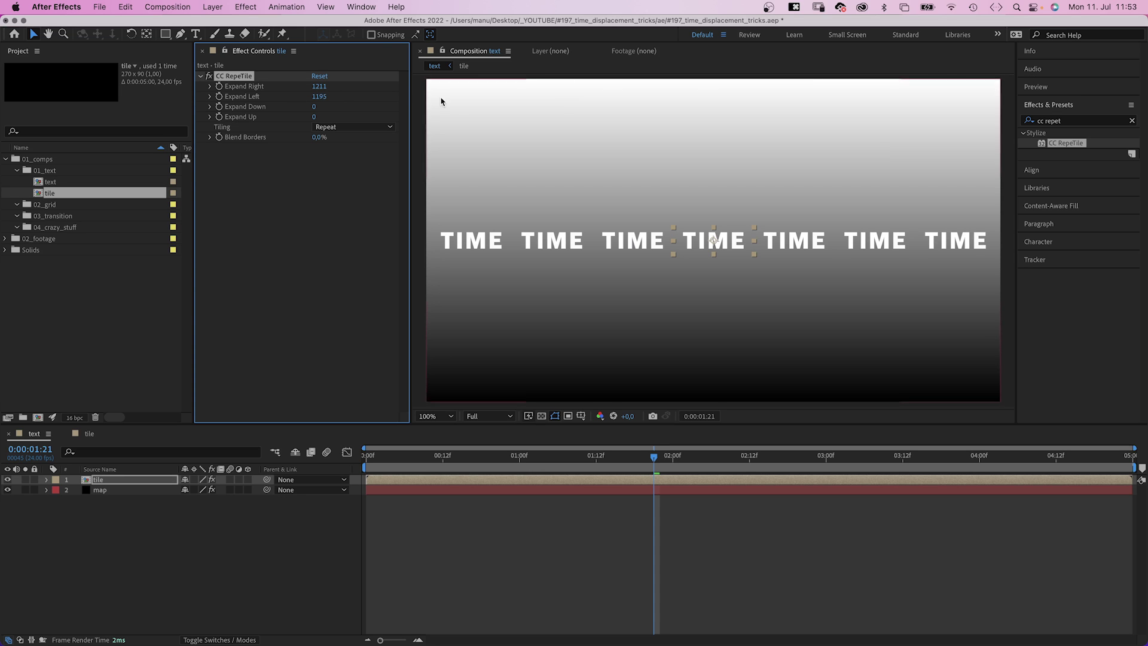
drag(316, 107, 687, 80)
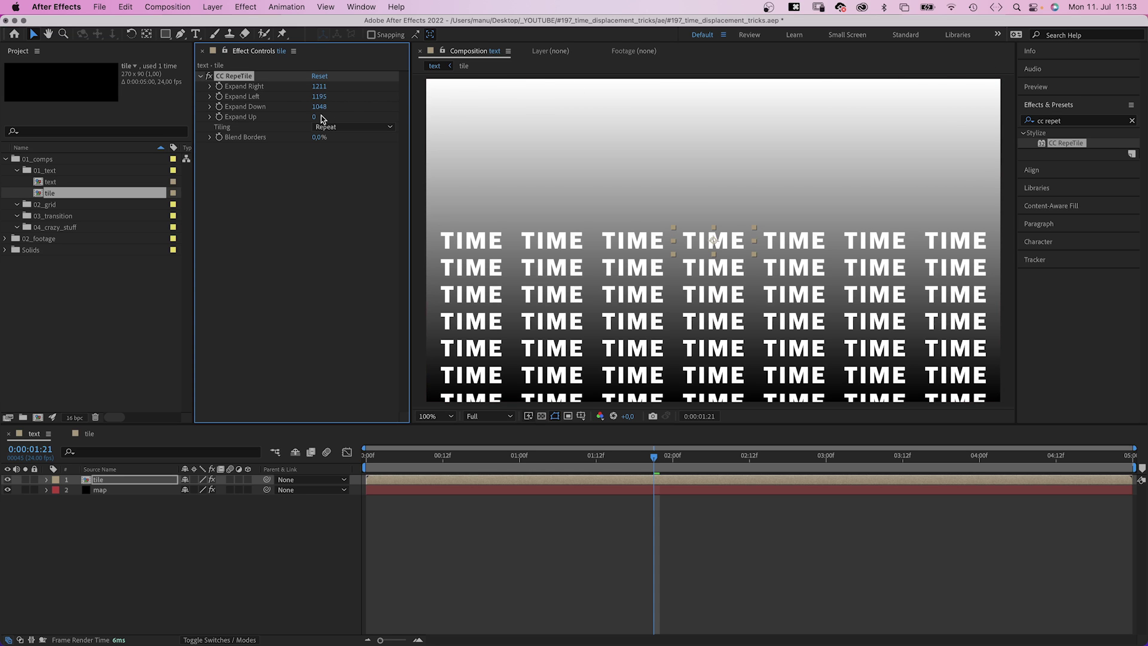
drag(314, 117, 768, 90)
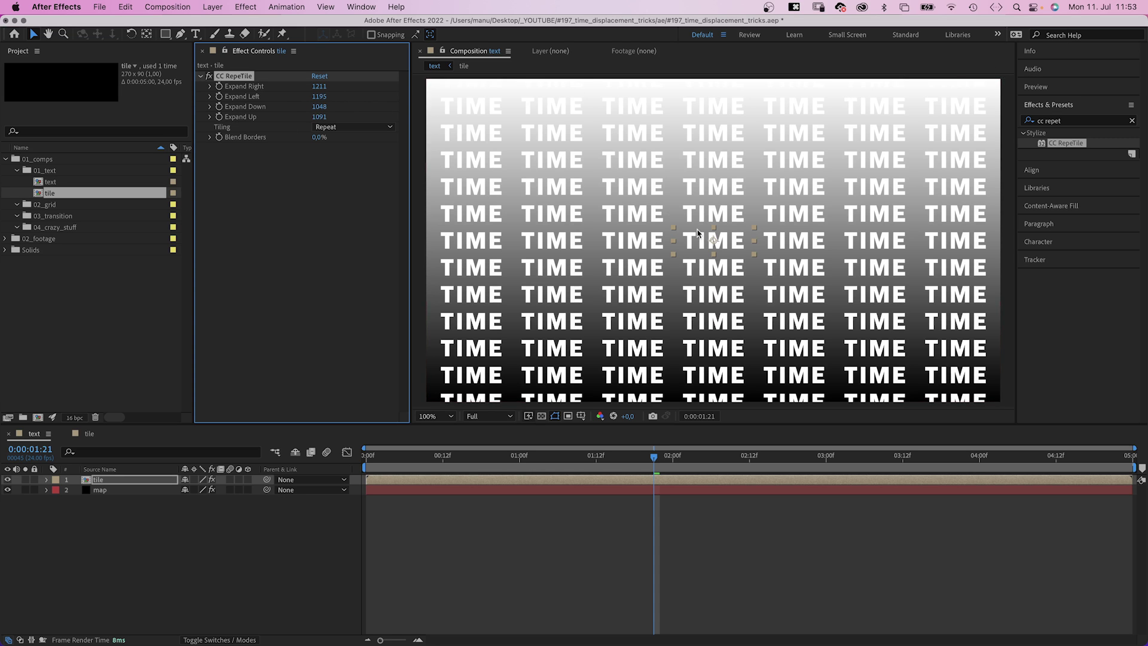
Nudge the tiled layer slightly upward and preview the TIME grid.
drag(713, 242, 713, 229)
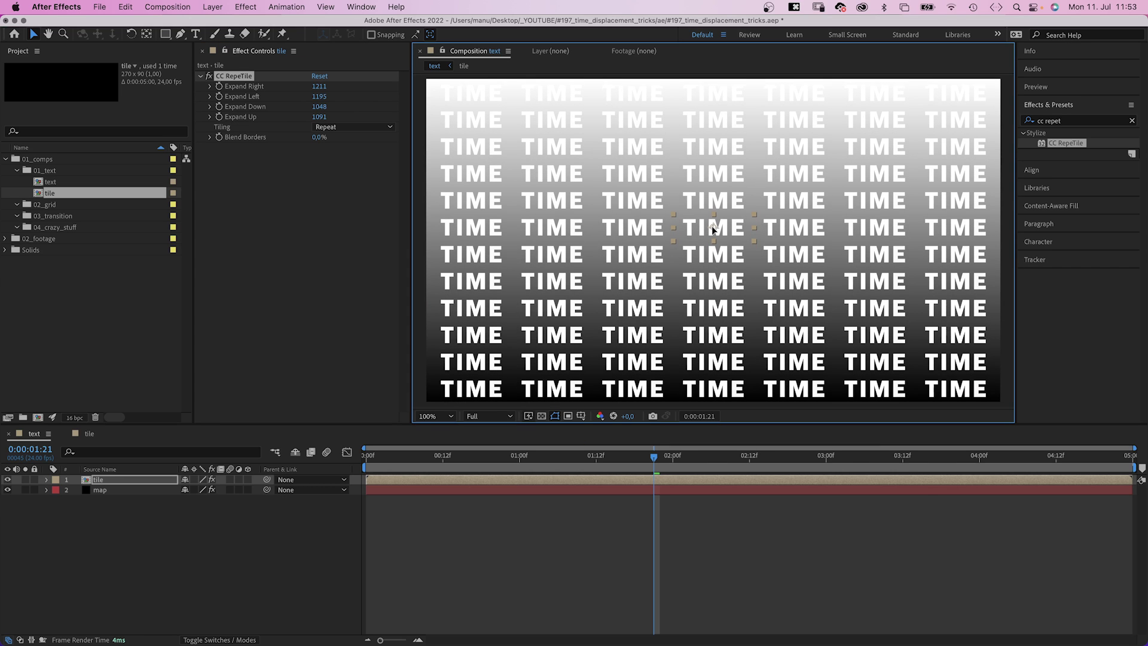
click(271, 539)
key(space)
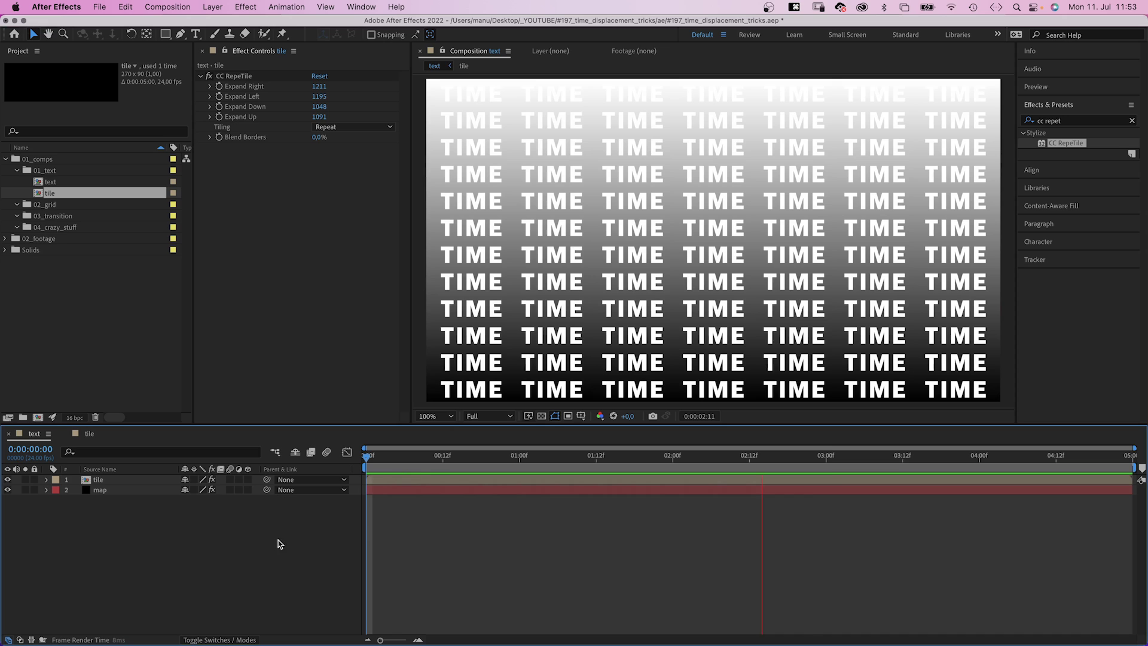
key(space)
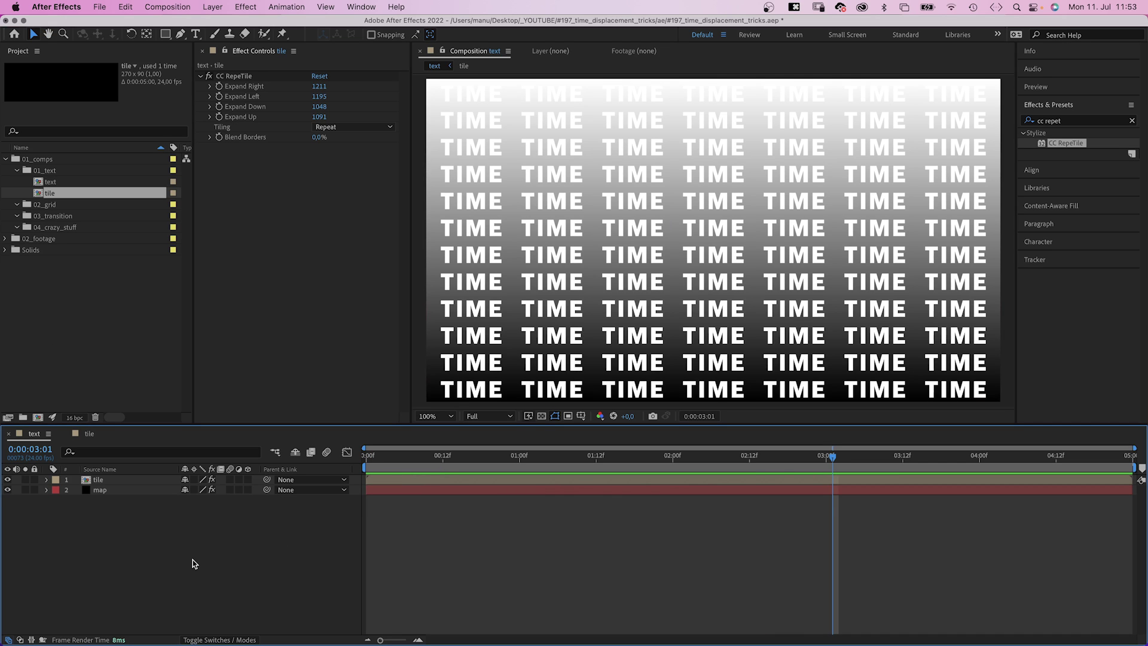
Add an adjustment layer and apply Time Displacement to it.
key(alt+super+y)
click(1051, 119)
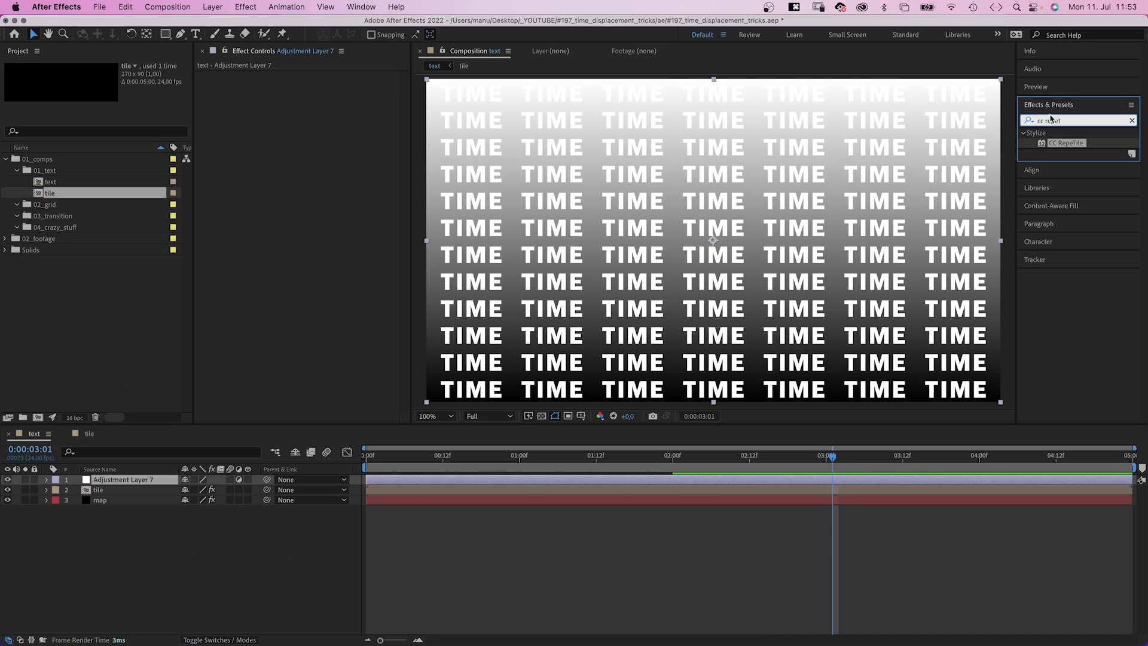
text(time d)
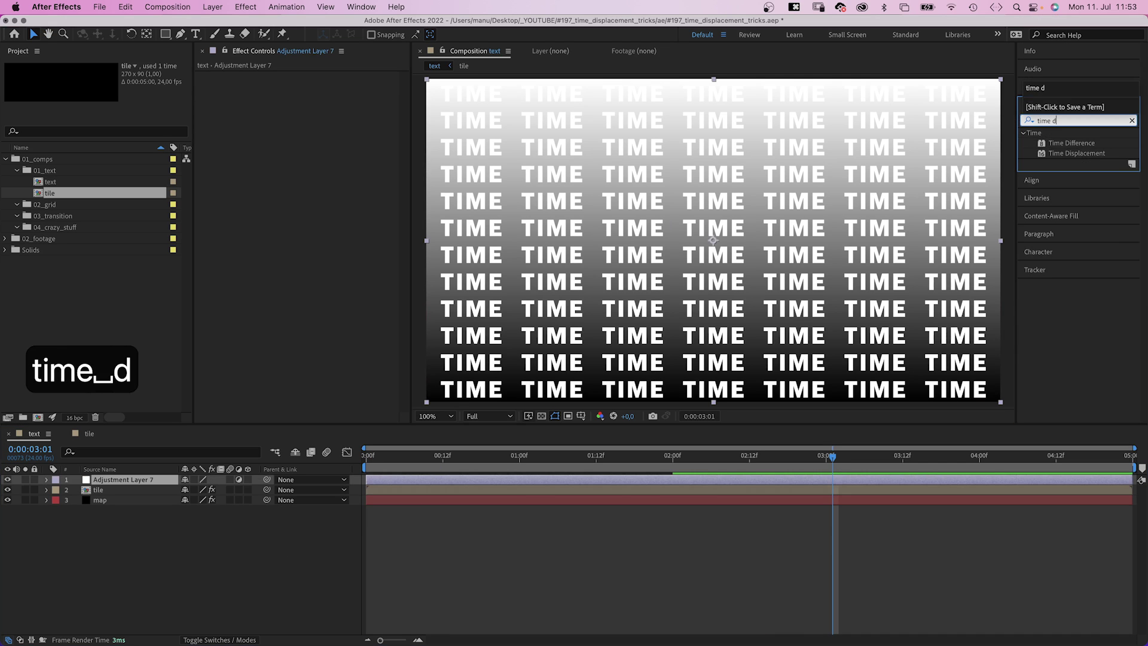
drag(1042, 154, 260, 174)
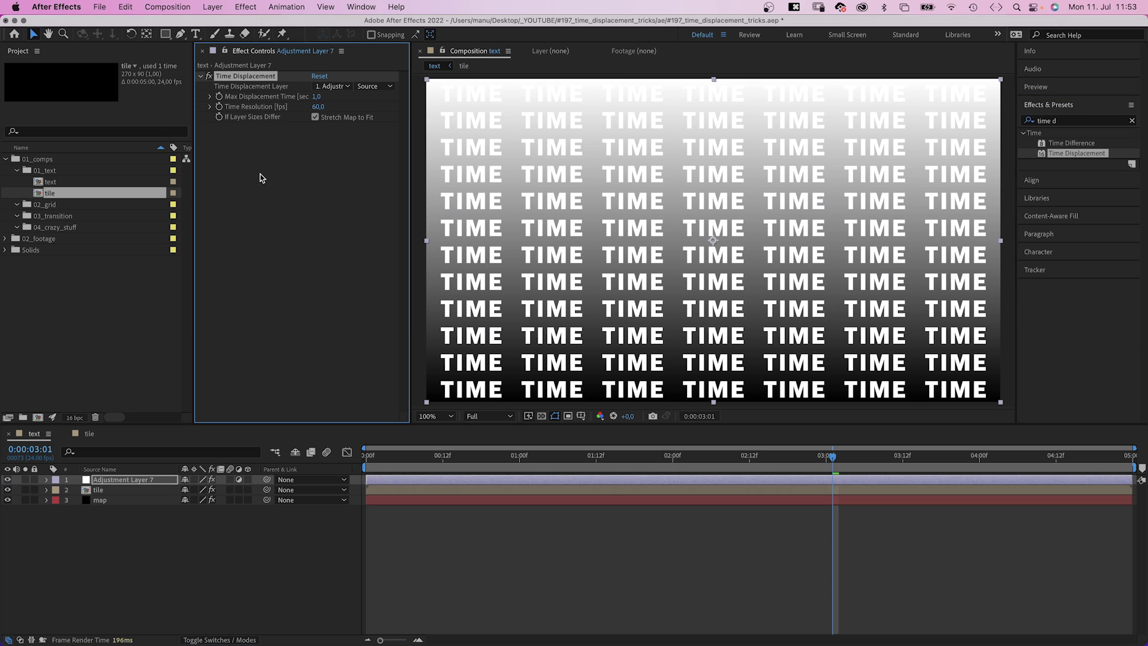
Set the displacement map to the map layer with Effects & Masks and 24 time resolution.
click(332, 86)
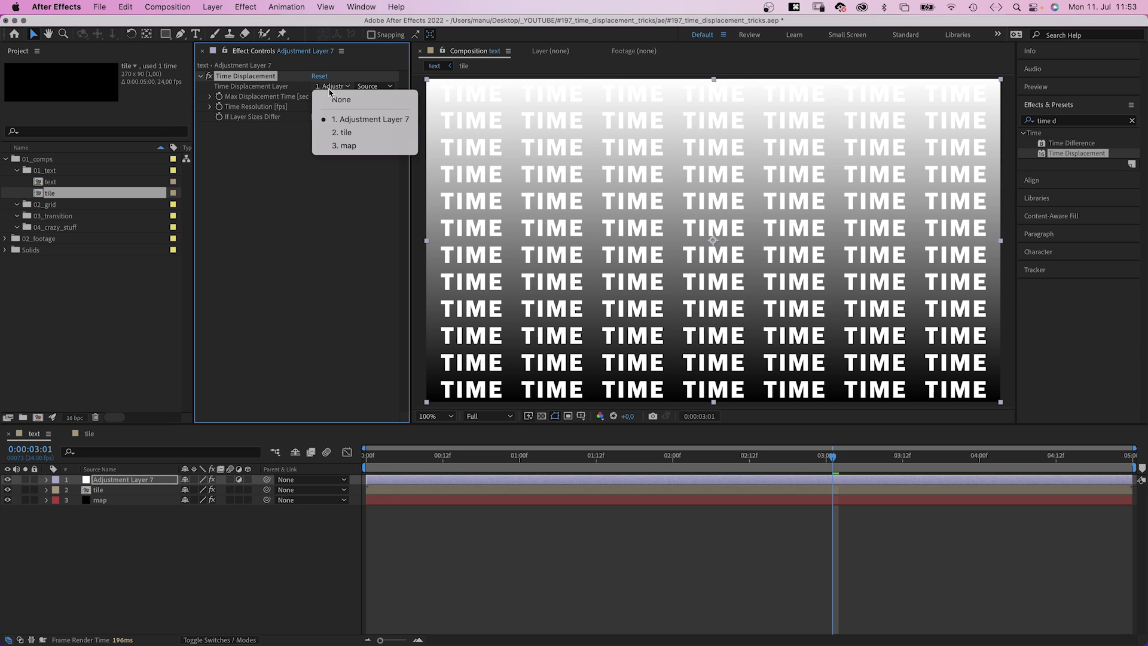
click(333, 148)
click(370, 86)
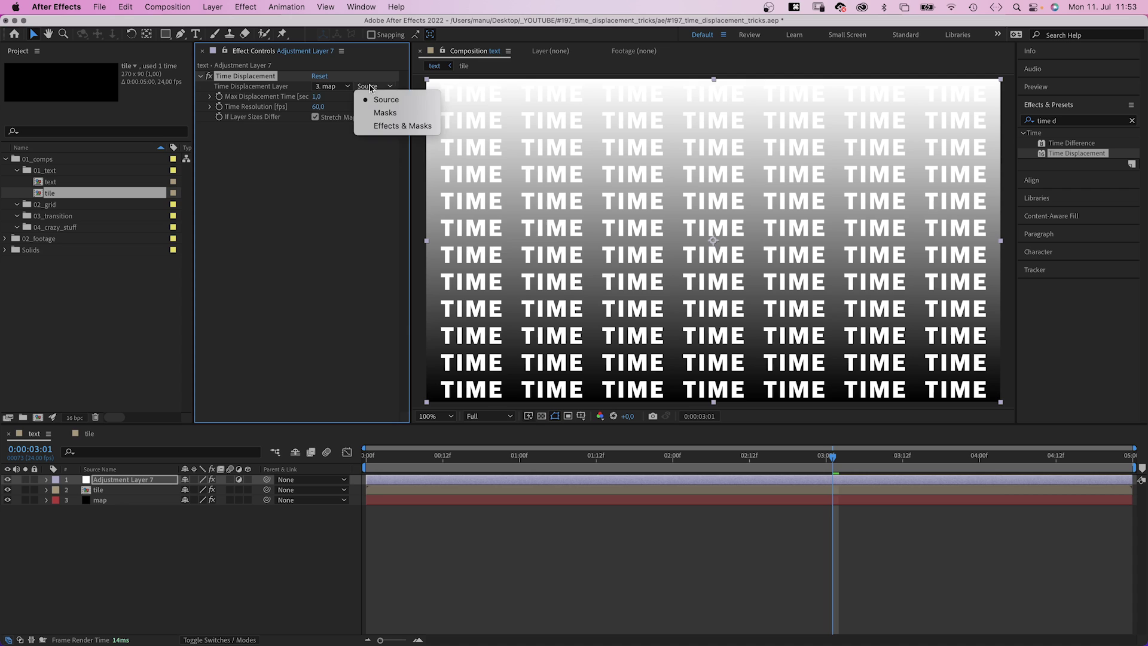
click(386, 127)
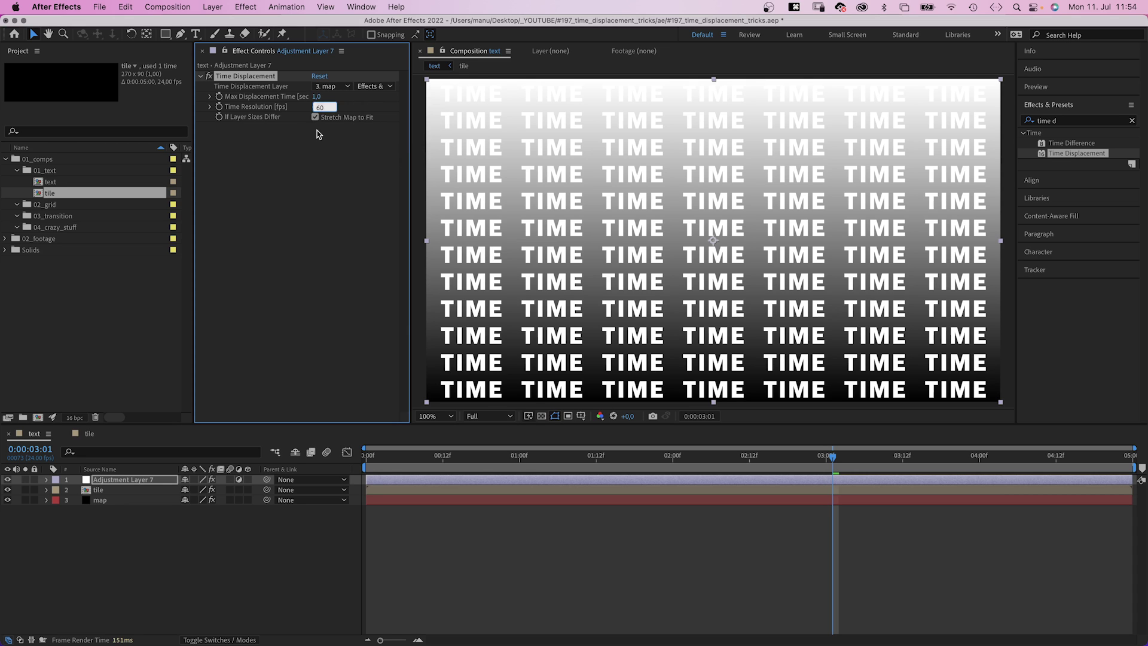
text(24)
key(Return)
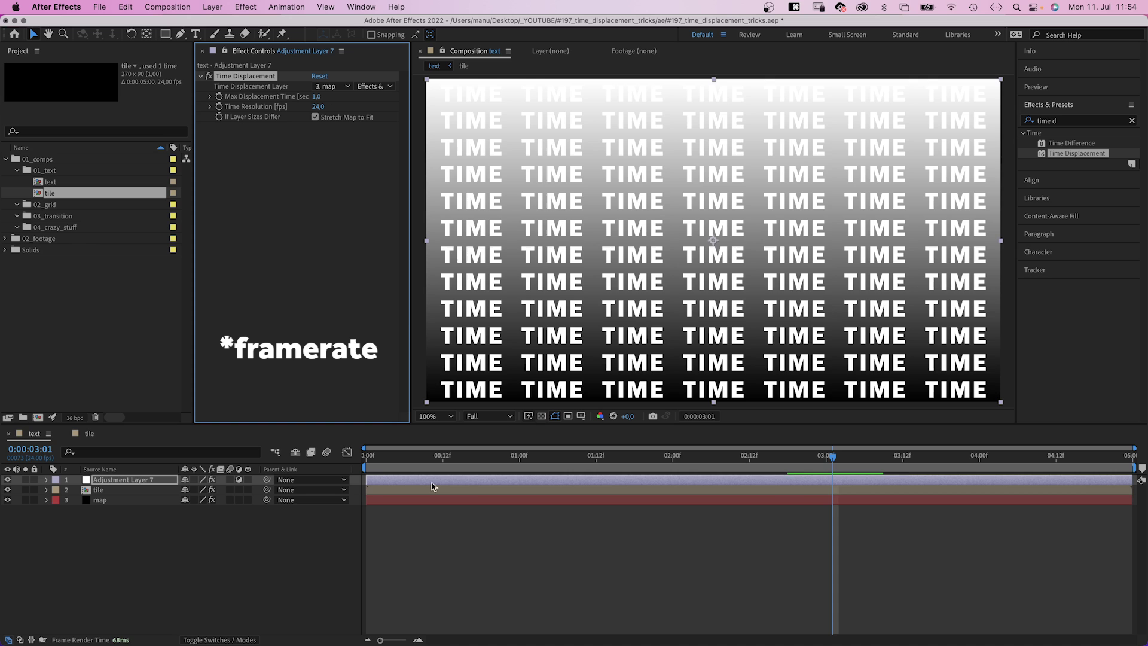
Preview the time-displaced text and scrub back from the one-second frame.
click(464, 460)
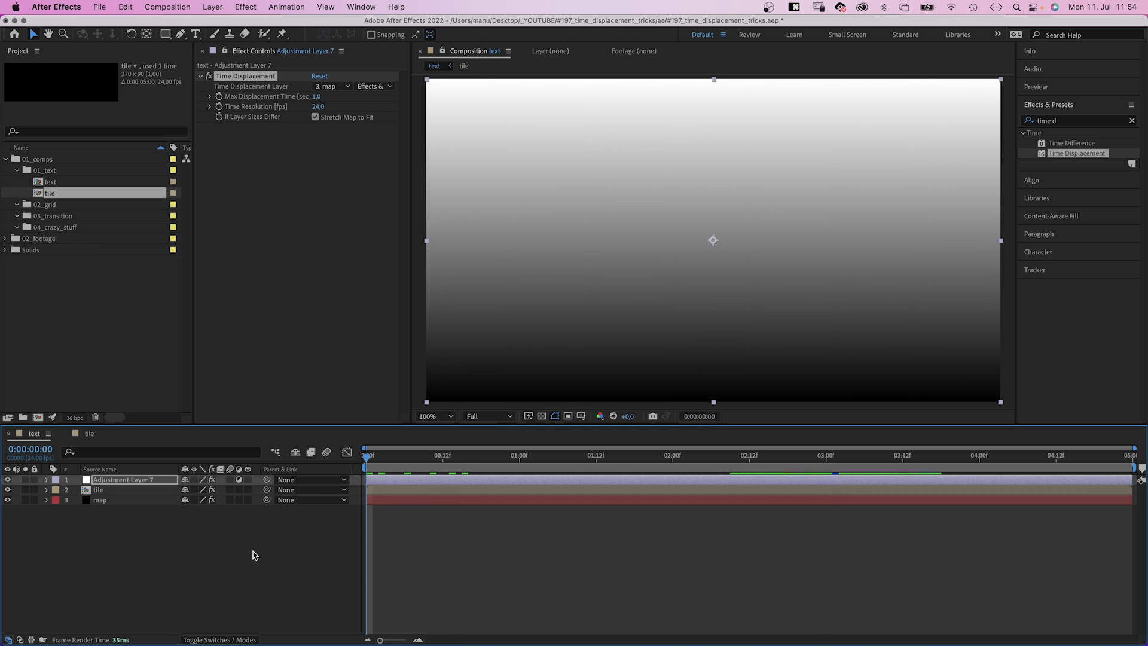
key(space)
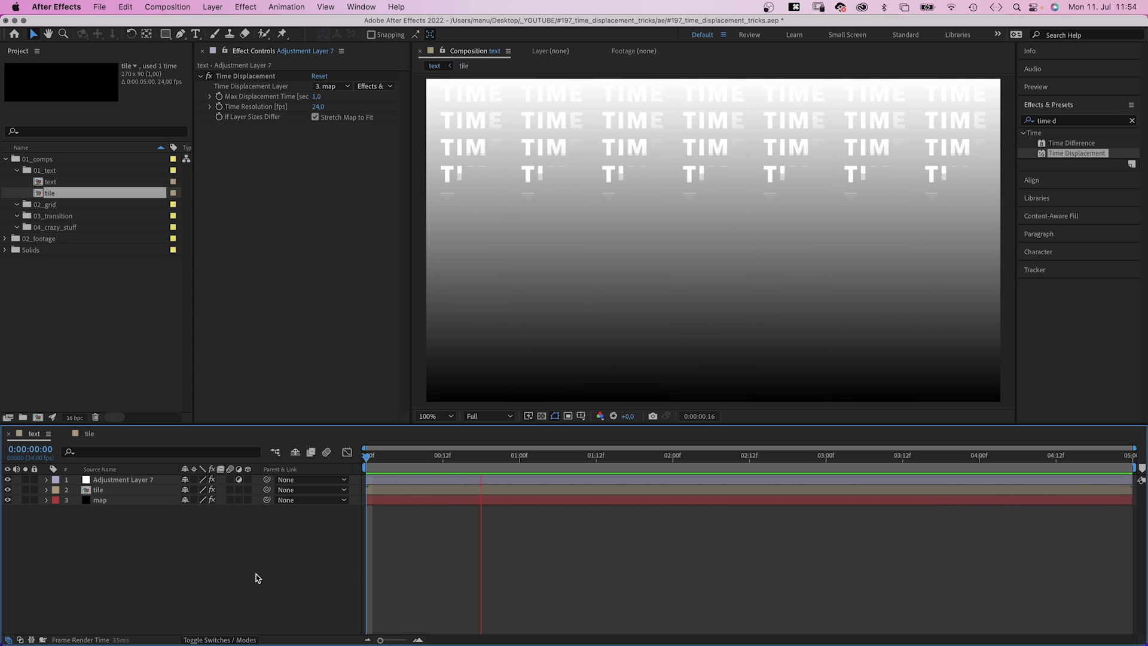
key(space)
click(521, 465)
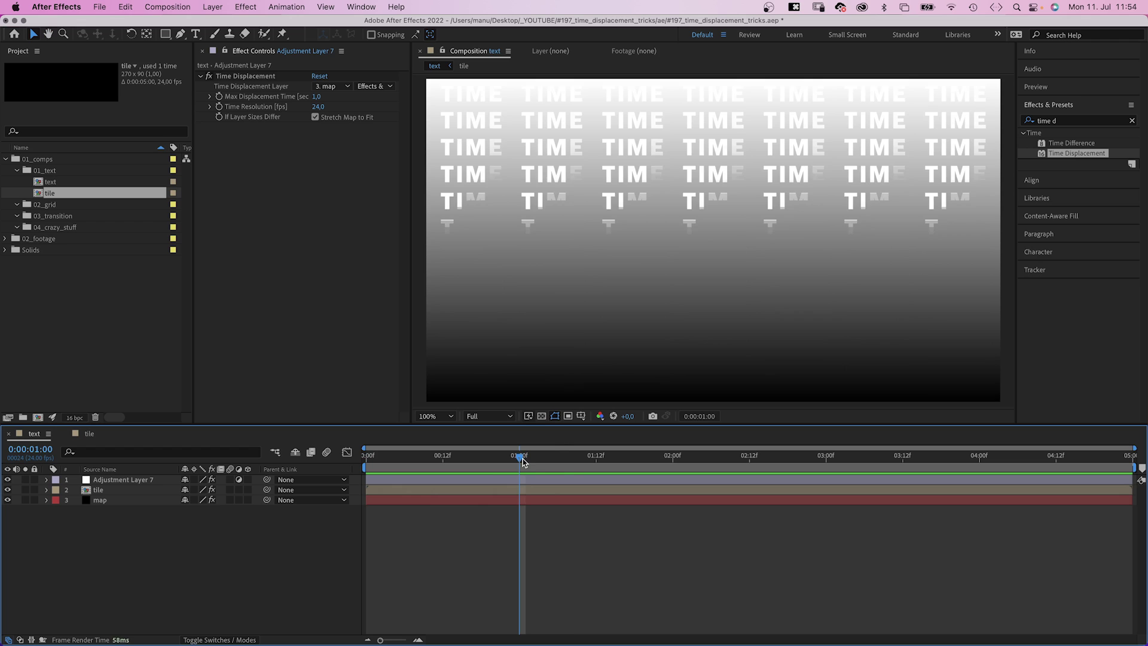
drag(523, 458, 389, 480)
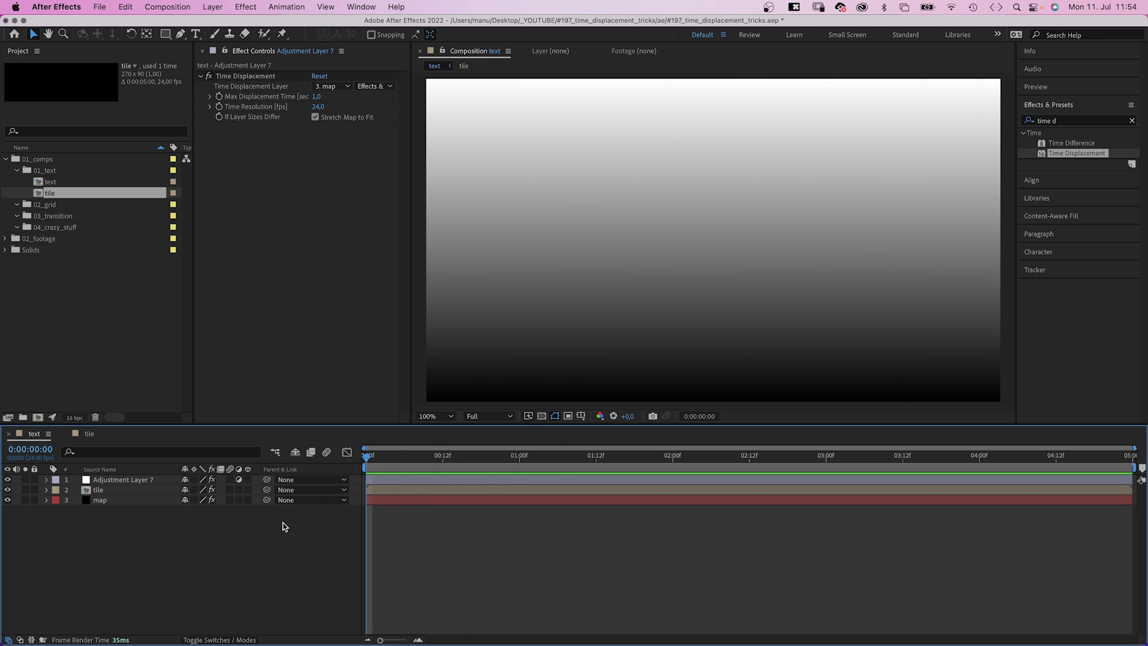
Apply Mosaic to the map layer.
click(98, 501)
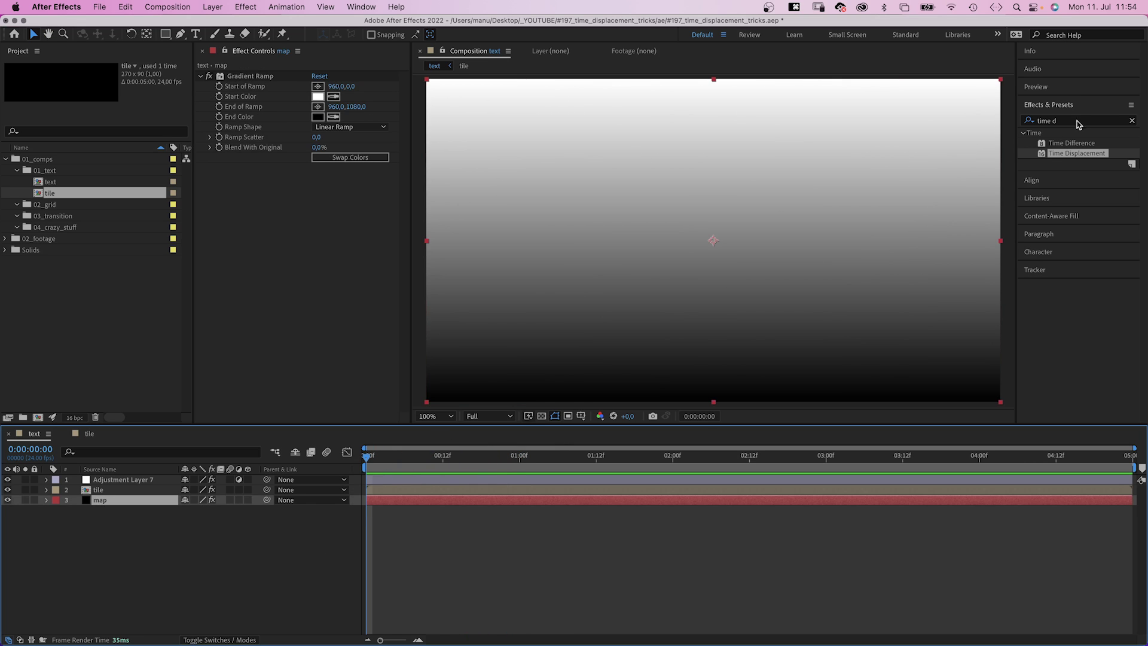
click(1028, 123)
text(mosaic)
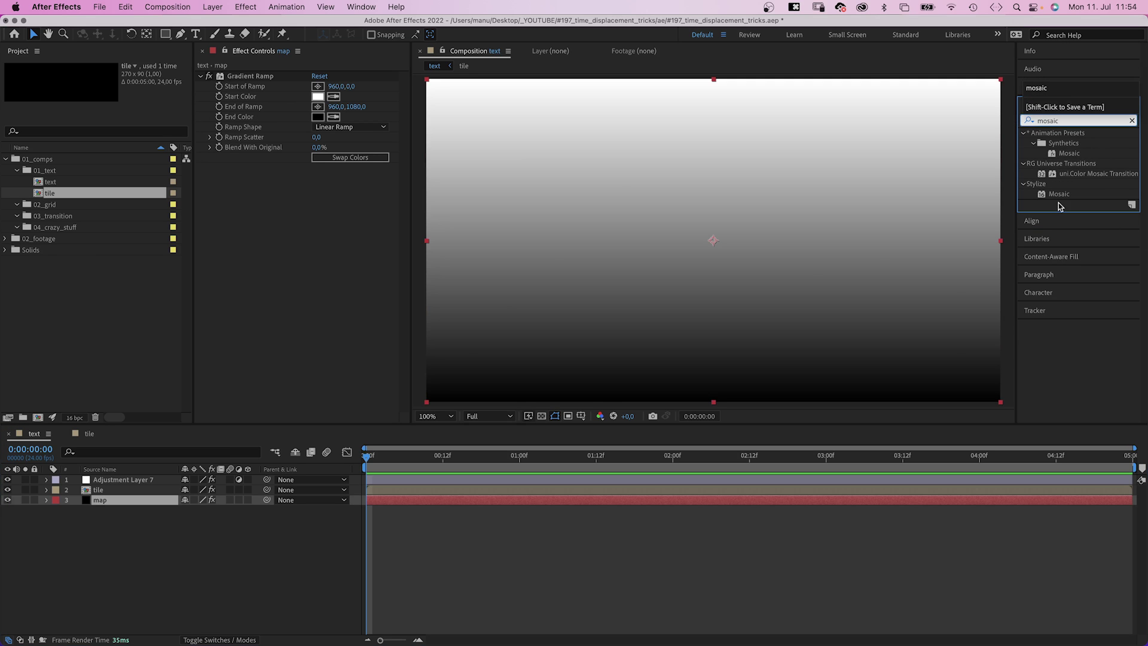
drag(1059, 194, 284, 265)
drag(437, 458, 654, 458)
Set Mosaic to 1 horizontal and 12 vertical blocks, preview, then hide the map layer.
click(315, 178)
text(1)
key(Return)
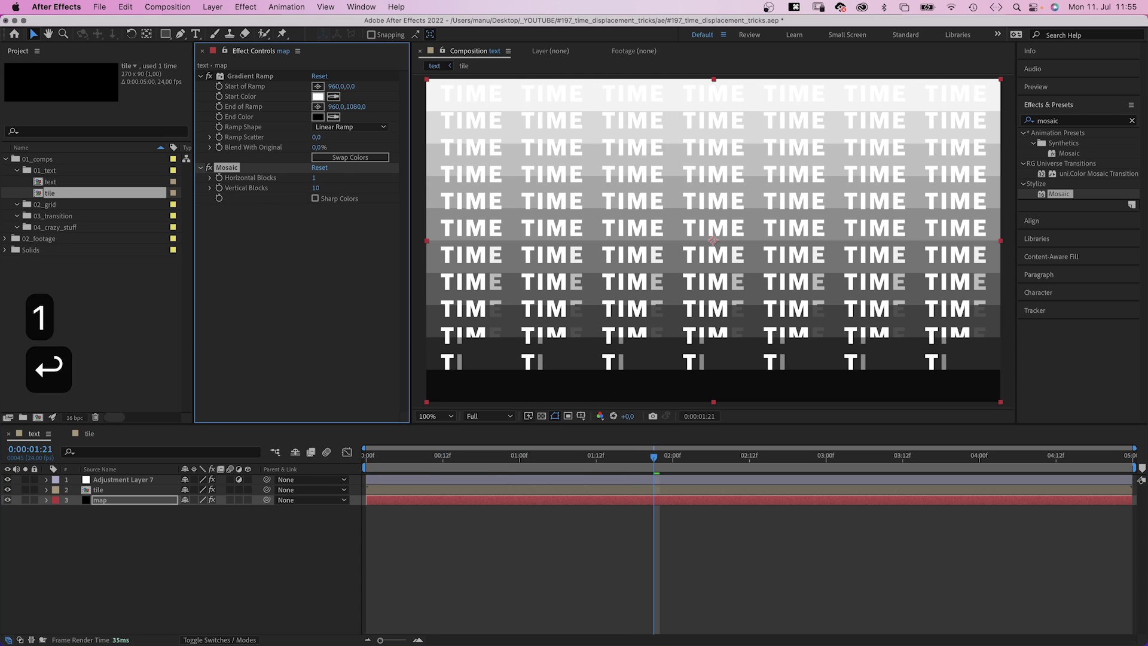
text(12)
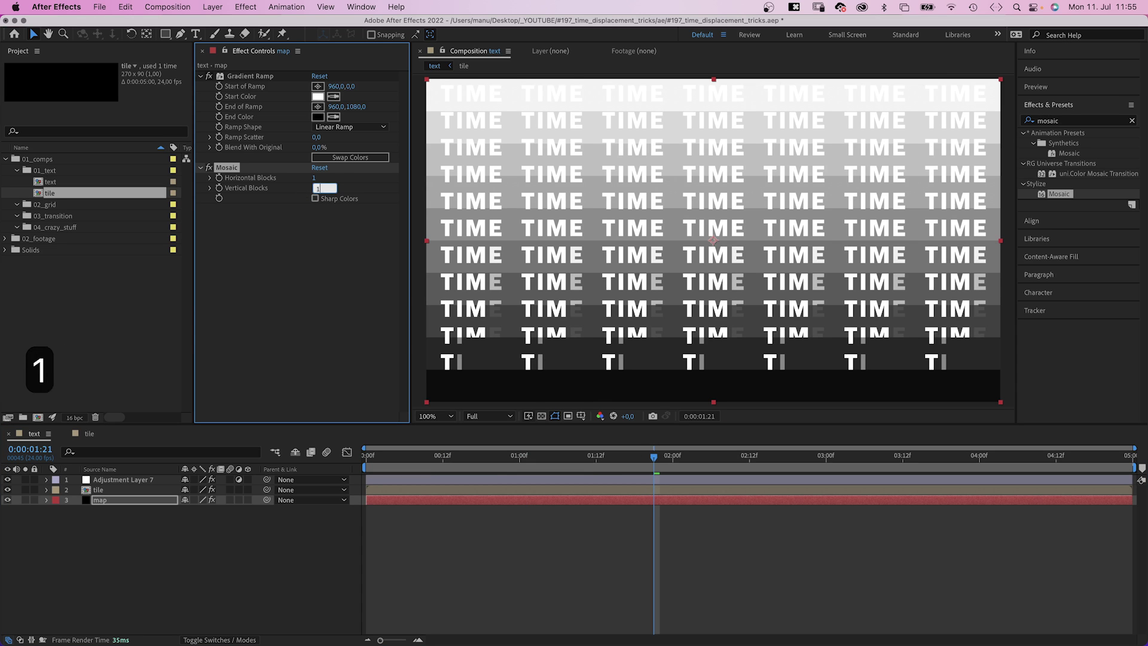
key(Return)
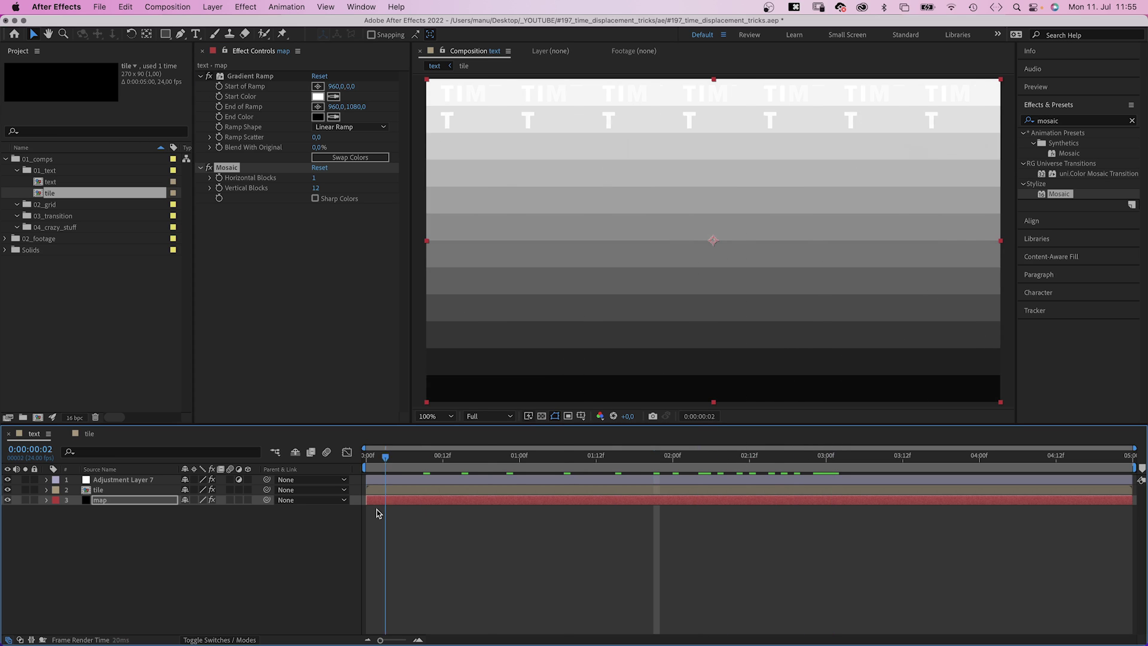
click(231, 578)
key(space)
key(space)
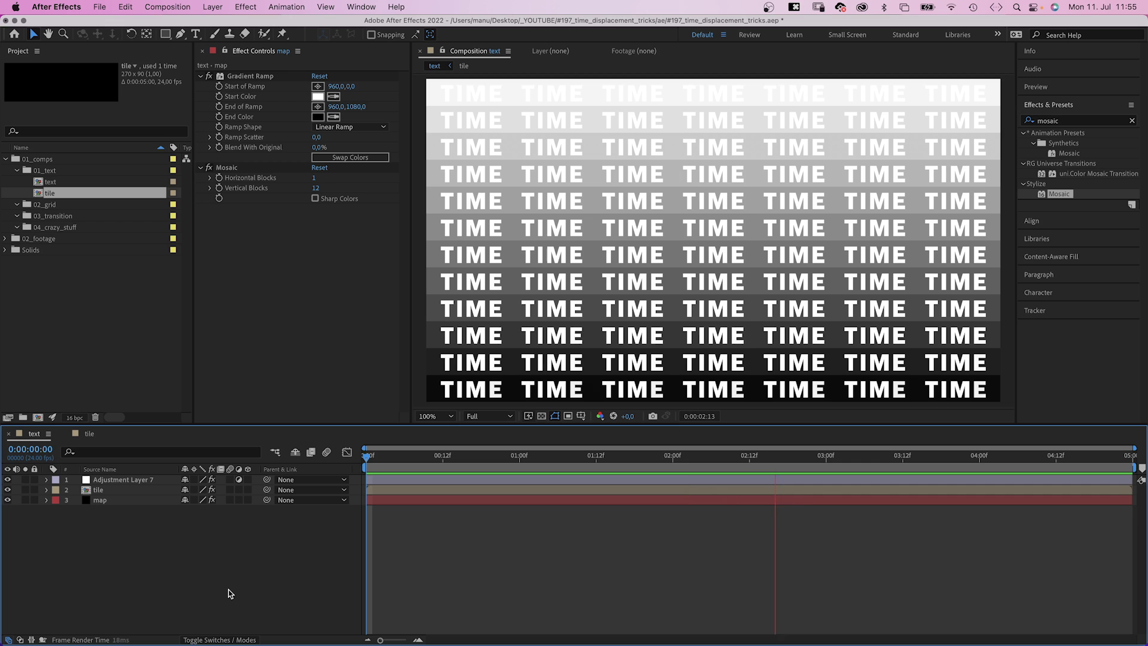
click(8, 501)
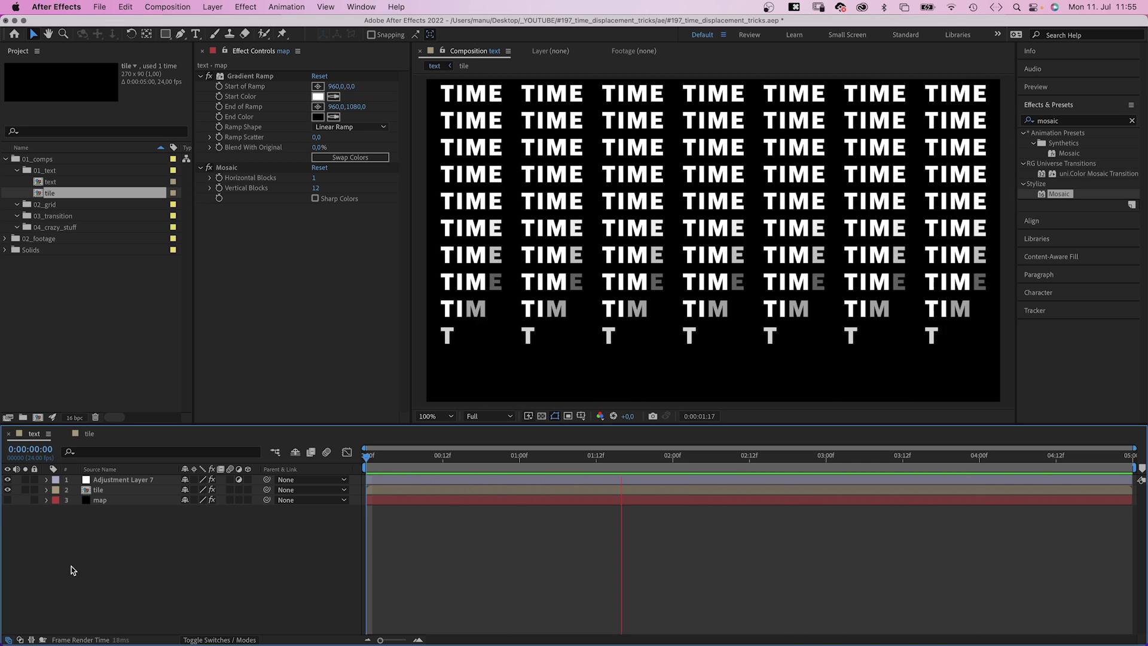
Move the map gradient to run from top-left corner to bottom-right corner.
click(7, 501)
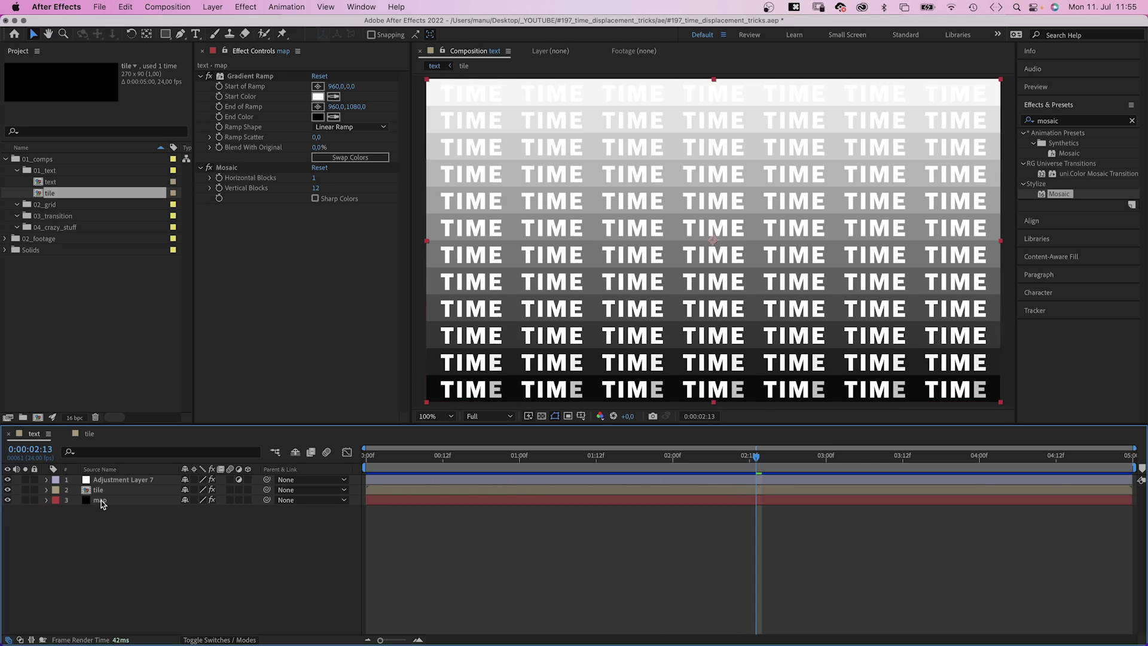
click(100, 501)
click(317, 87)
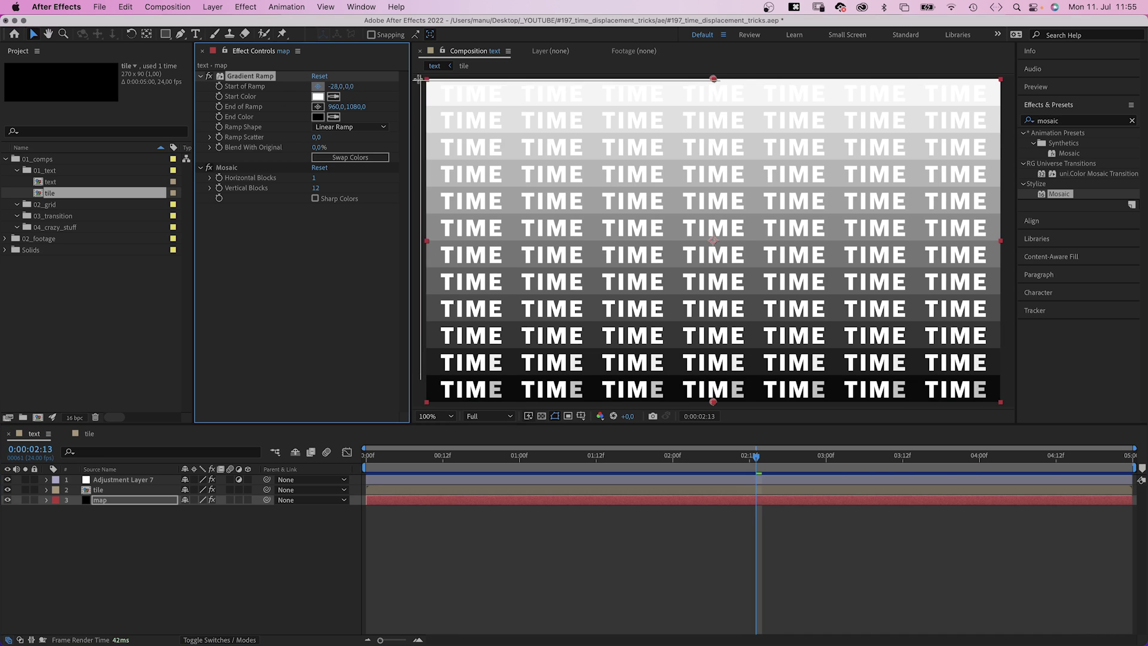
drag(418, 78, 417, 78)
click(318, 106)
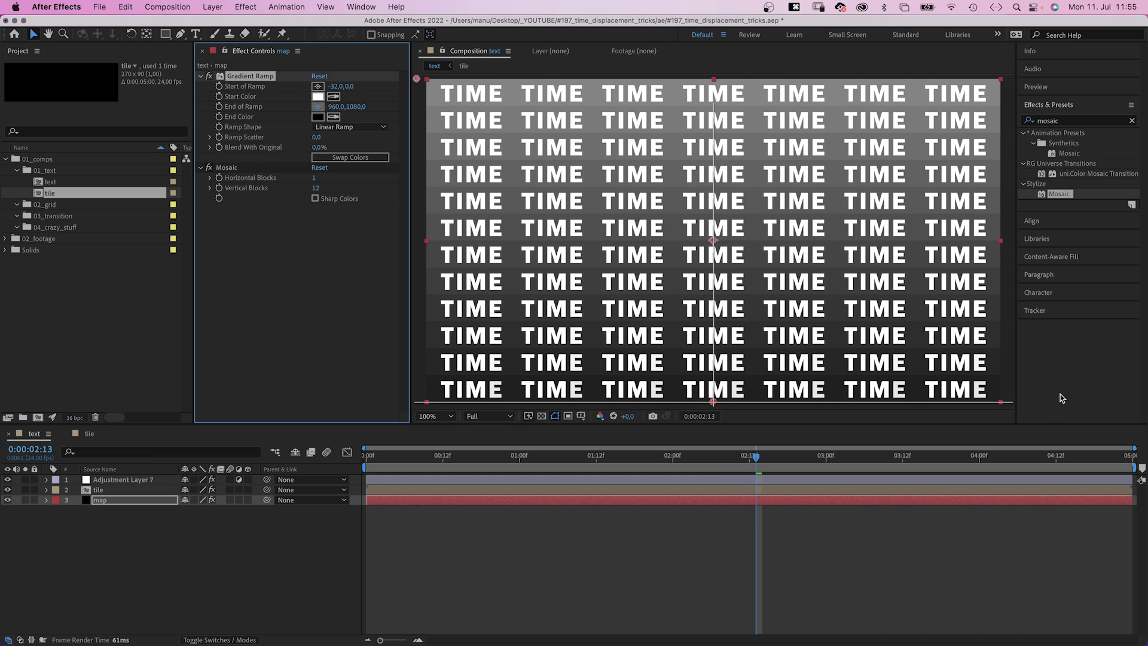
click(1007, 405)
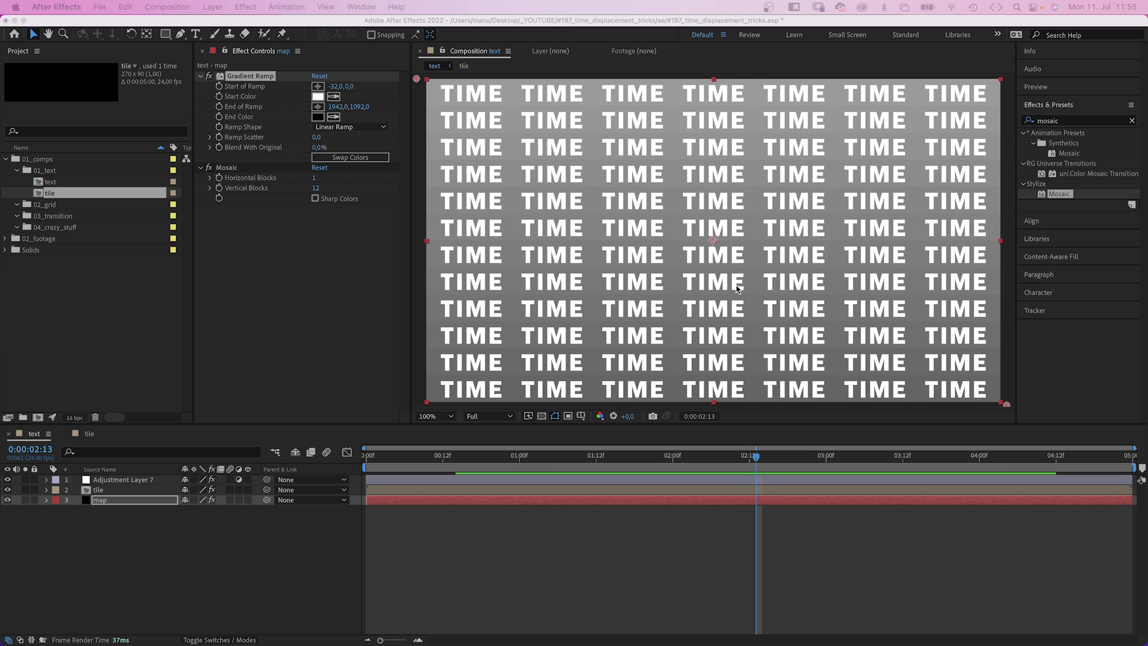
Change Mosaic to seven horizontal blocks, hide map, and preview the diagonal reveal.
click(315, 179)
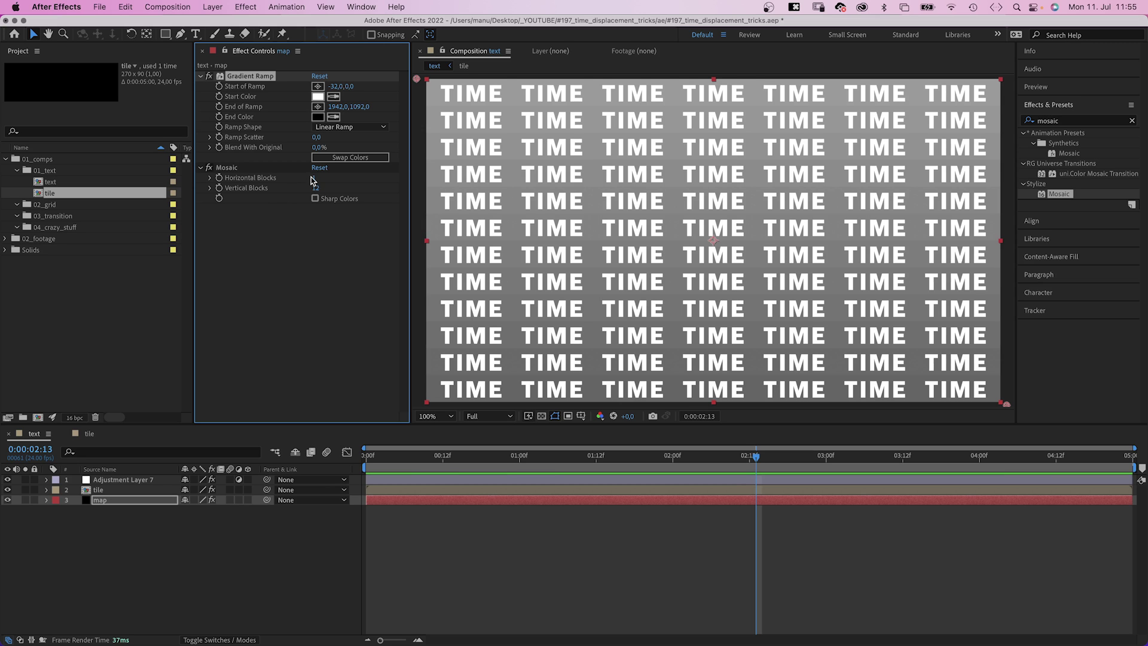
click(312, 180)
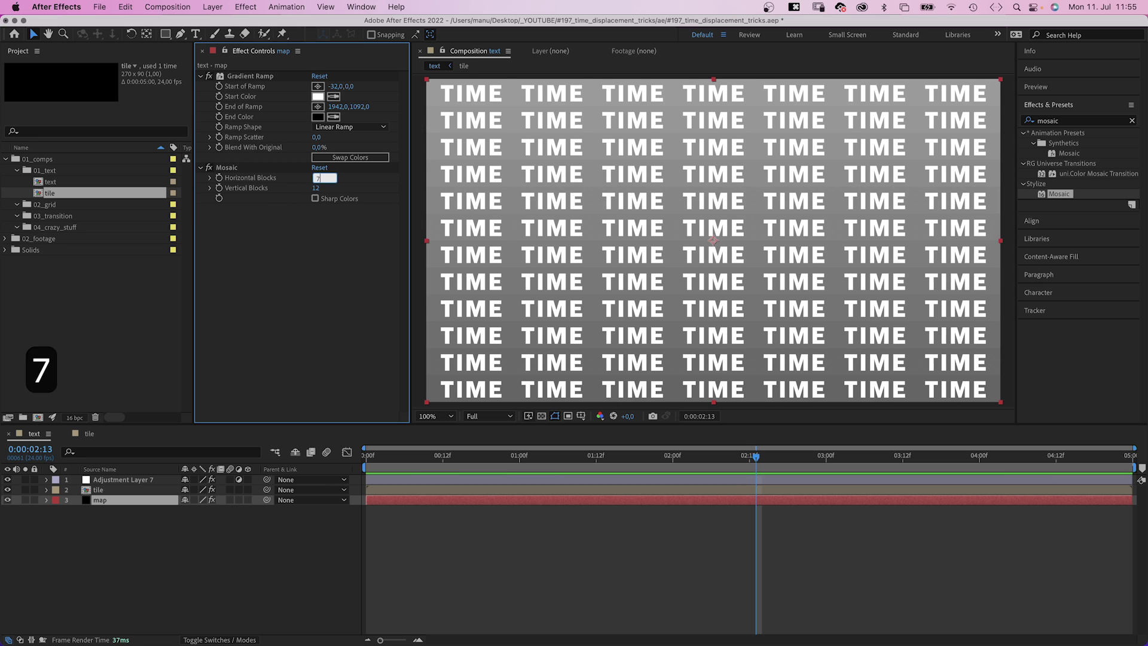
key(Return)
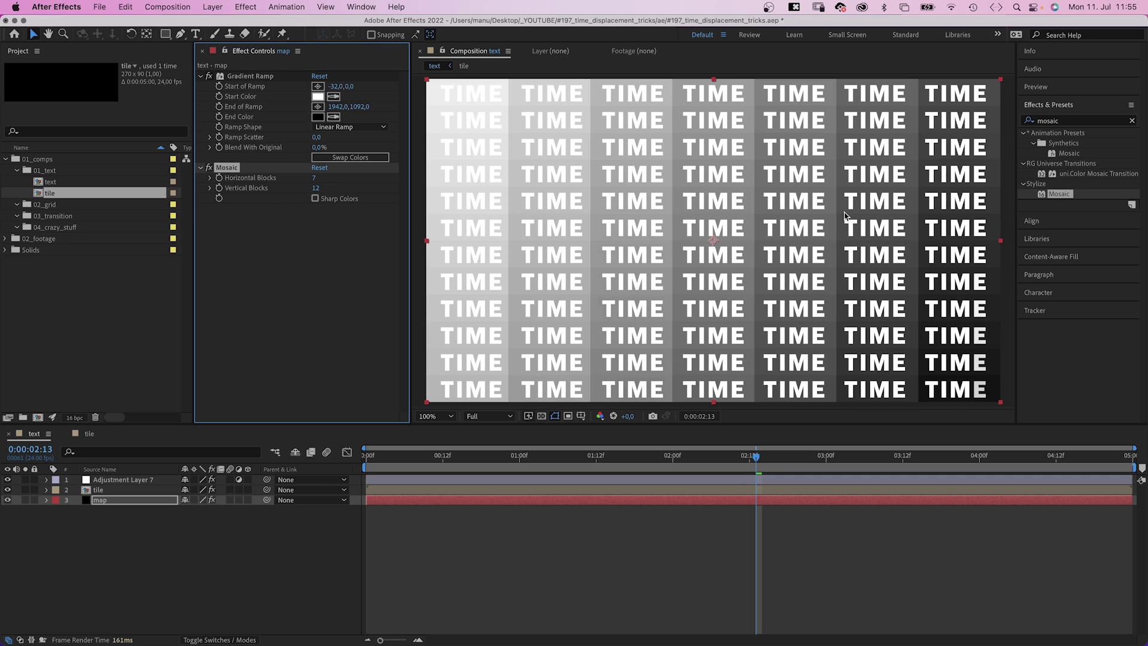
click(8, 500)
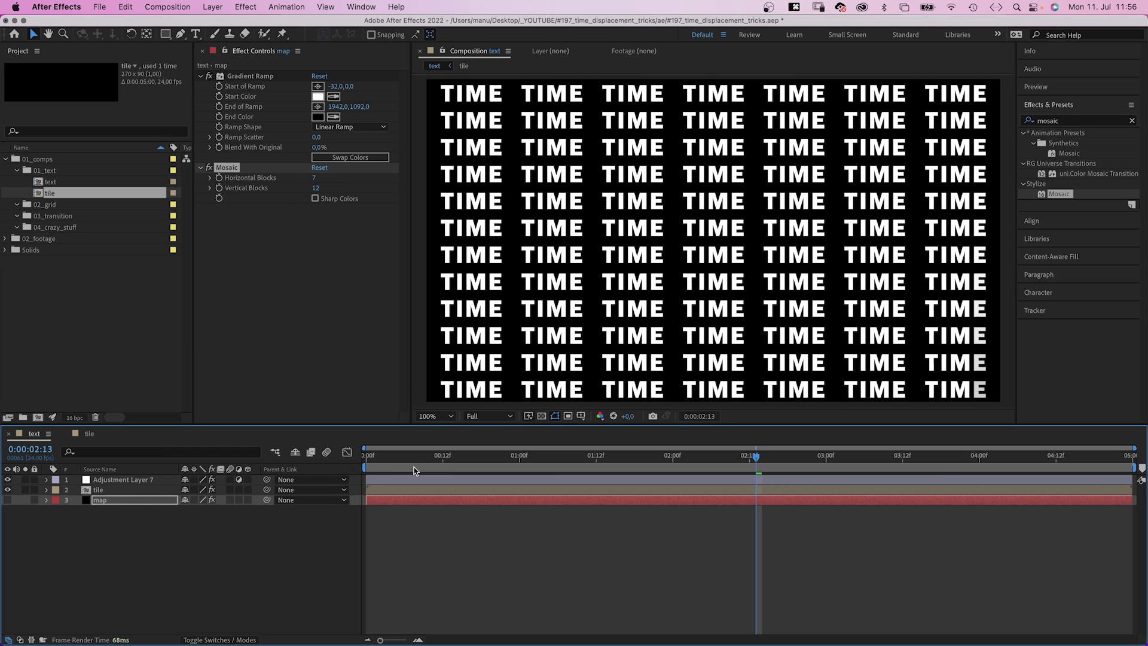
key(space)
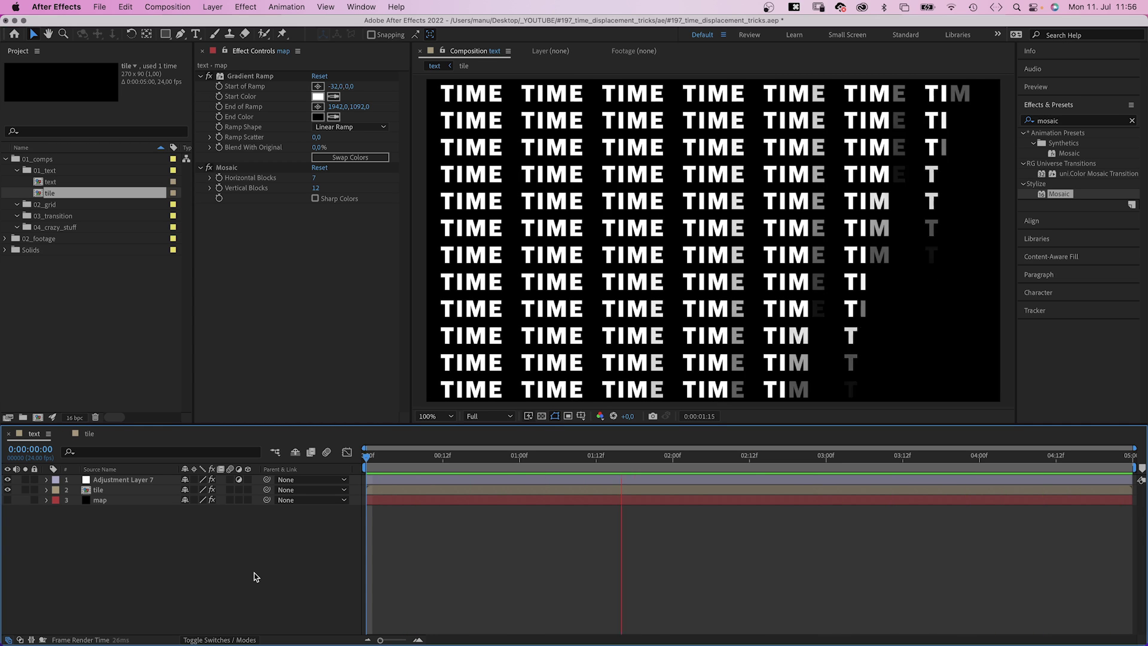
key(space)
Set Time Displacement's Max Displacement Time to -1 and play the animation from the start.
click(102, 481)
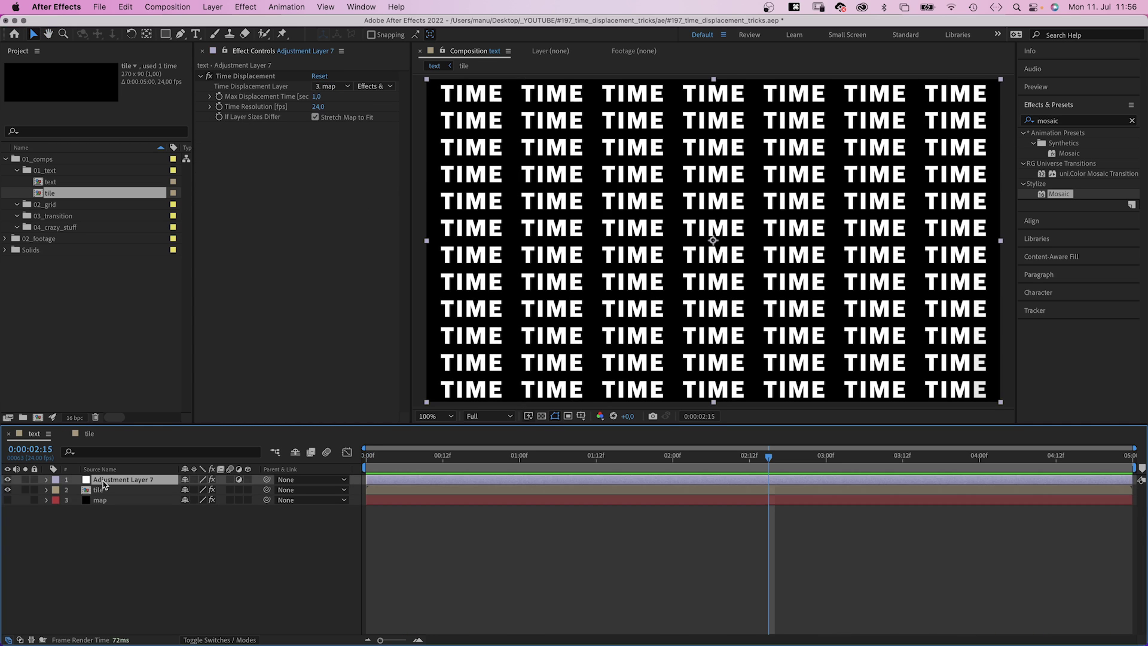
click(317, 97)
text(-1)
key(Return)
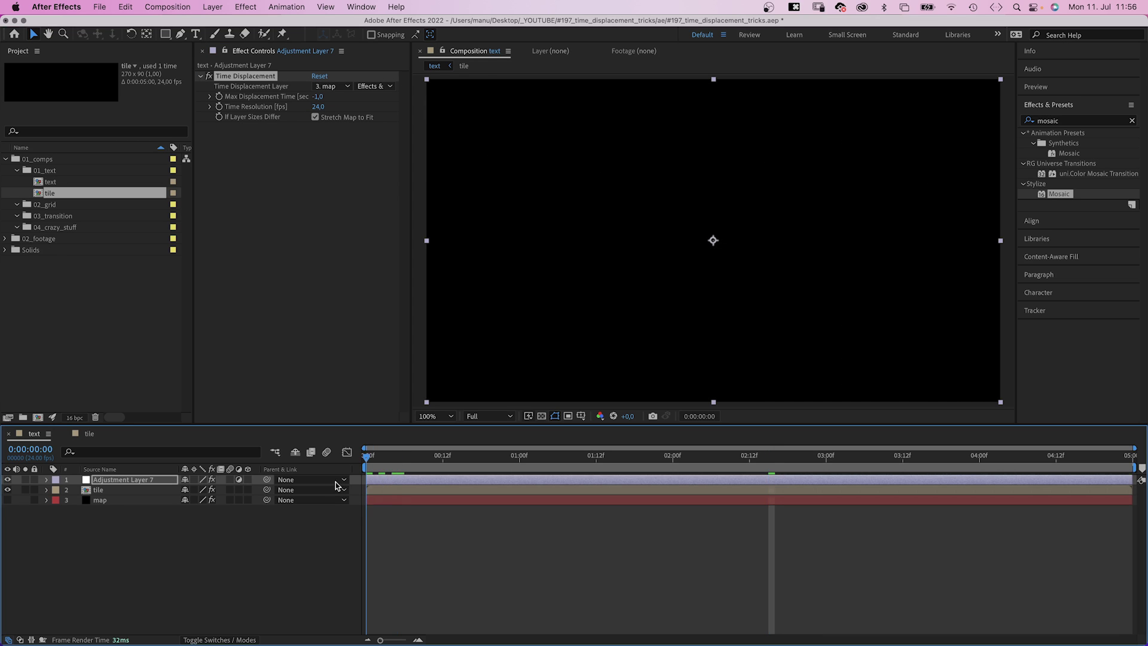
click(307, 555)
key(Home)
key(space)
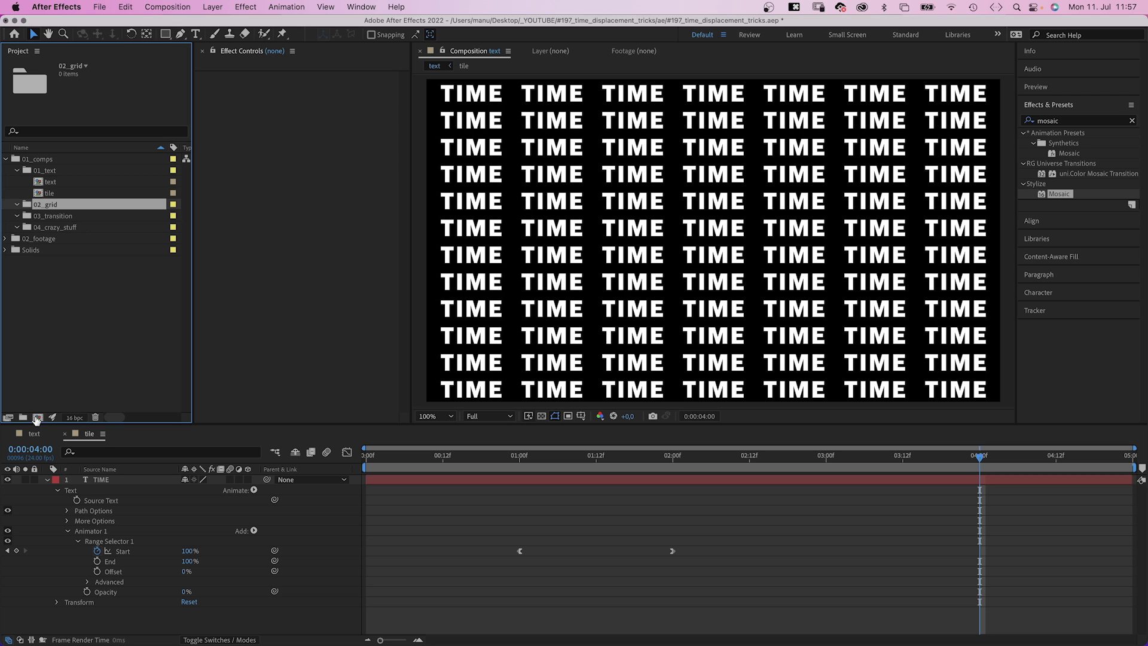
Create a new 120×120 composition named 'tile_2'.
click(36, 418)
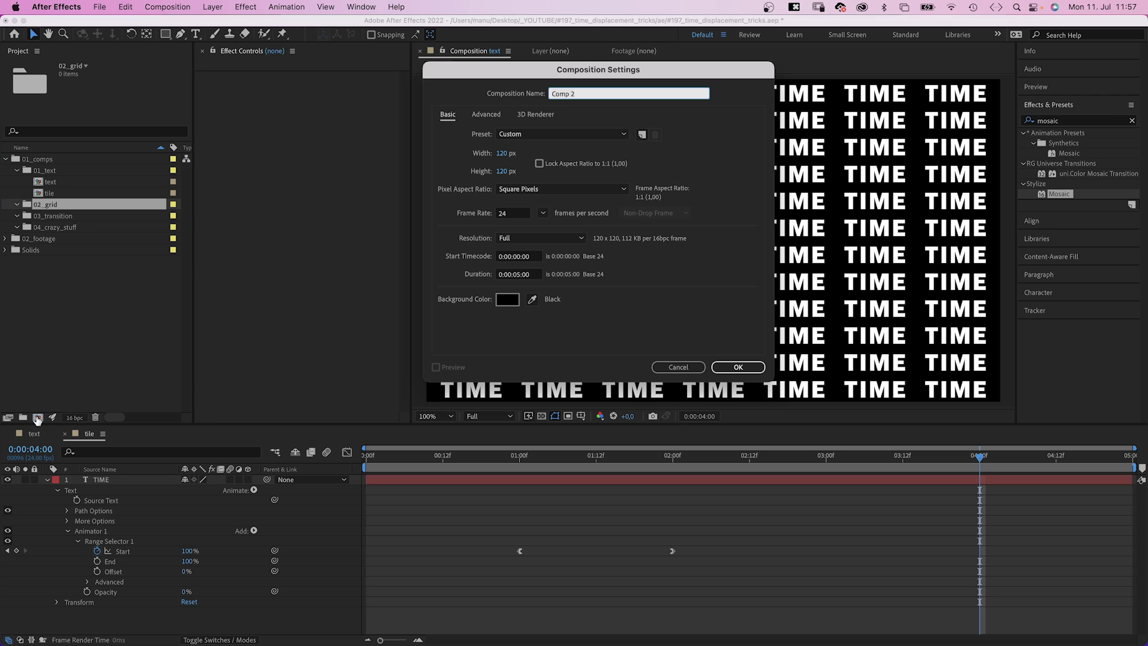
text(tile_2)
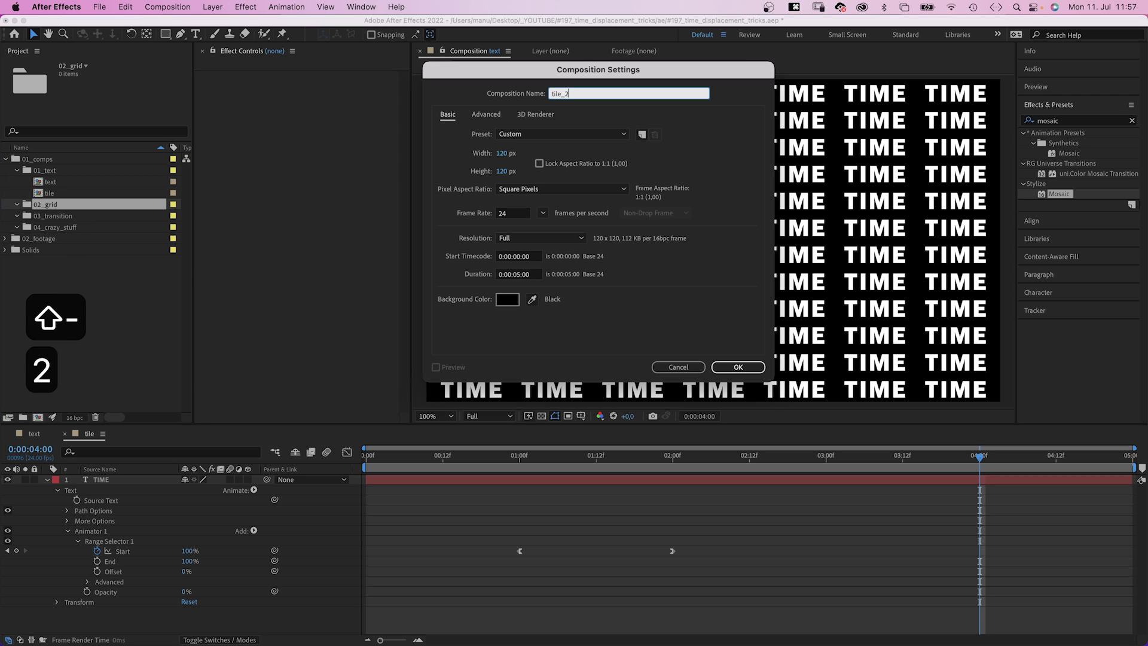
key(Tab)
key(Tab)
text(120)
key(Tab)
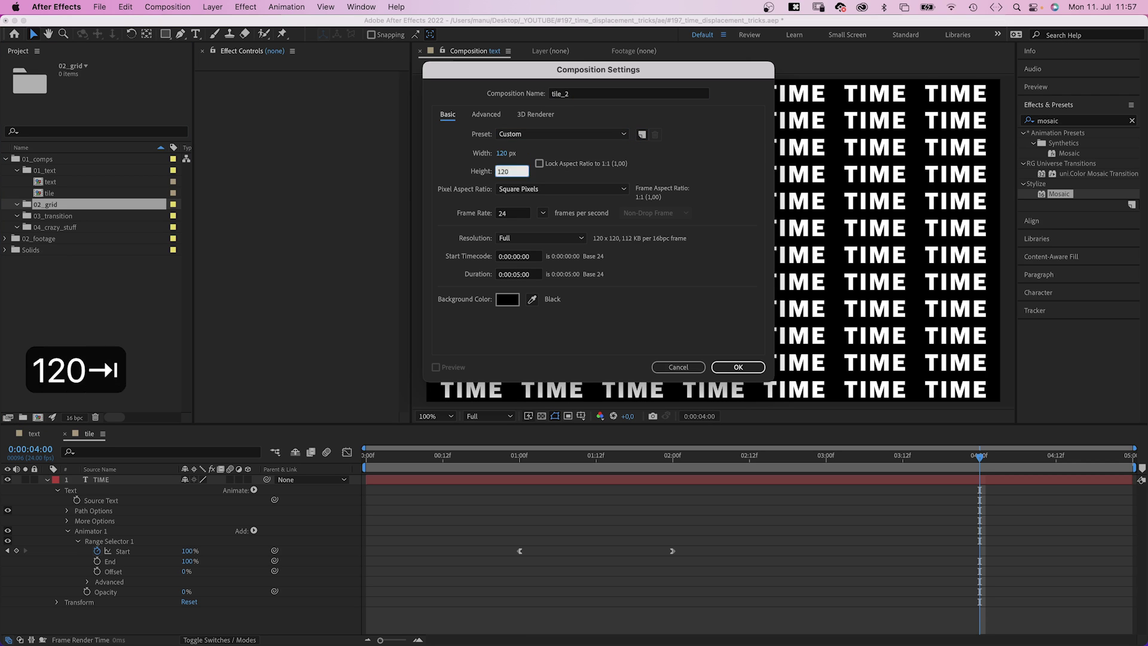
text(120)
key(Return)
key(period)
key(period)
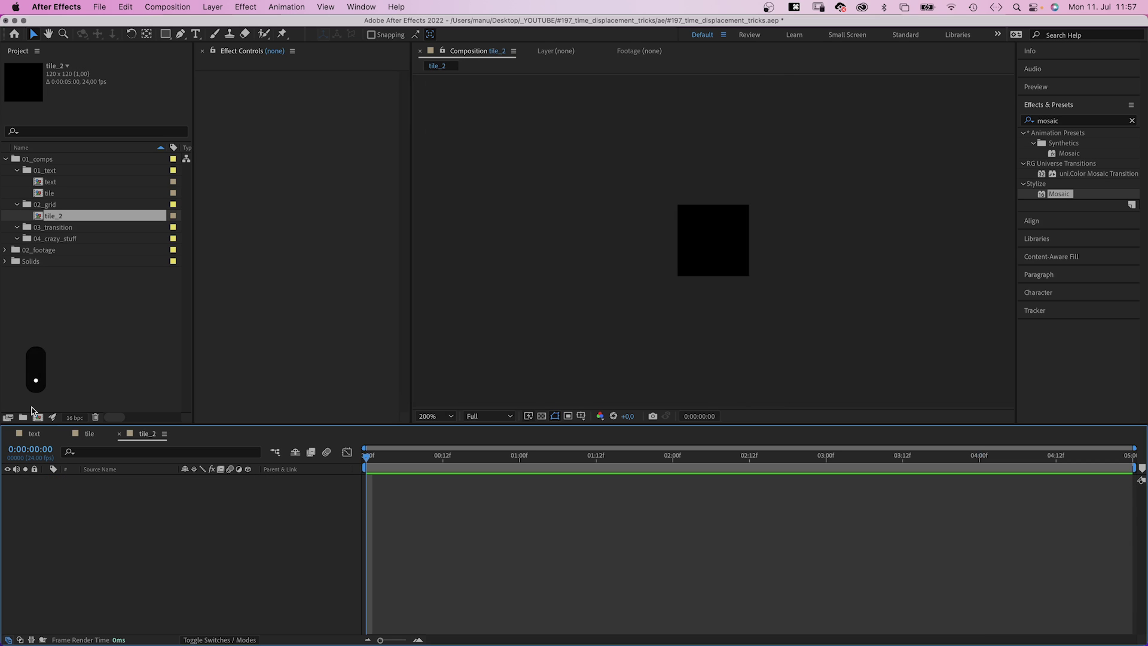
Add a full-composition ellipse with a white fill.
click(165, 34)
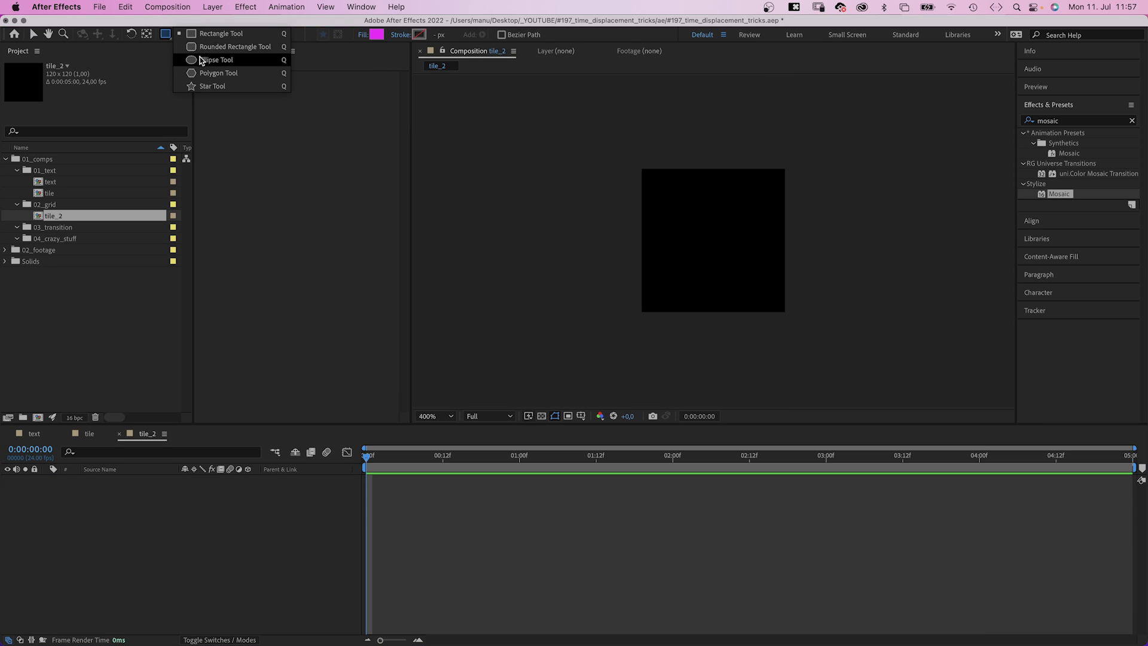
click(200, 60)
double_click(160, 35)
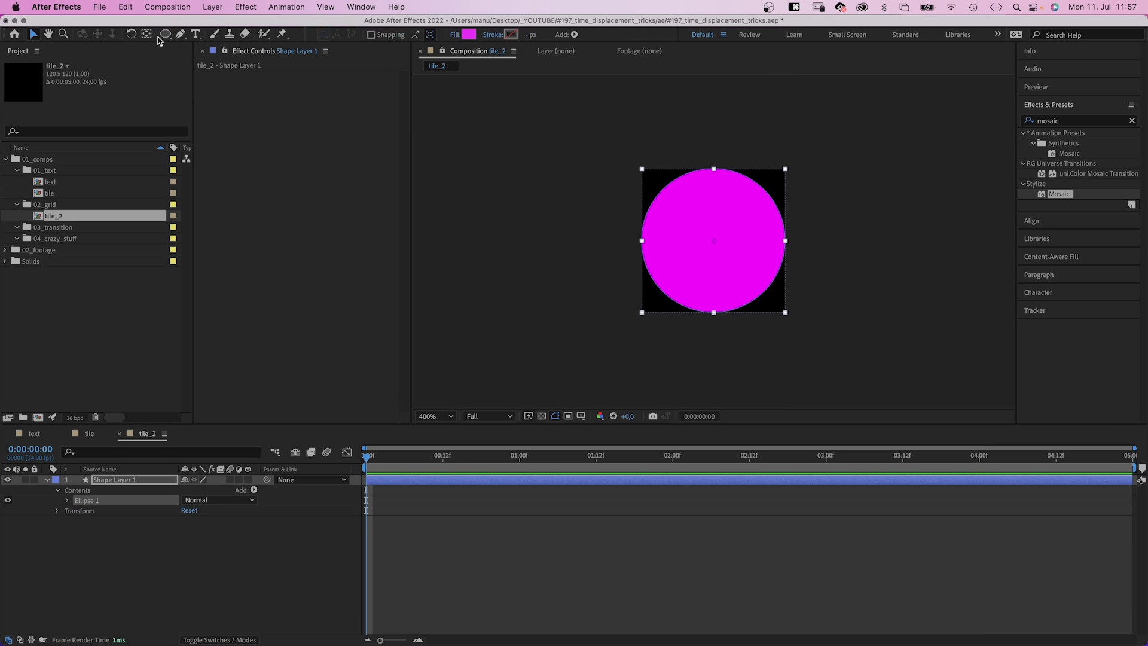
click(470, 35)
click(438, 110)
click(697, 110)
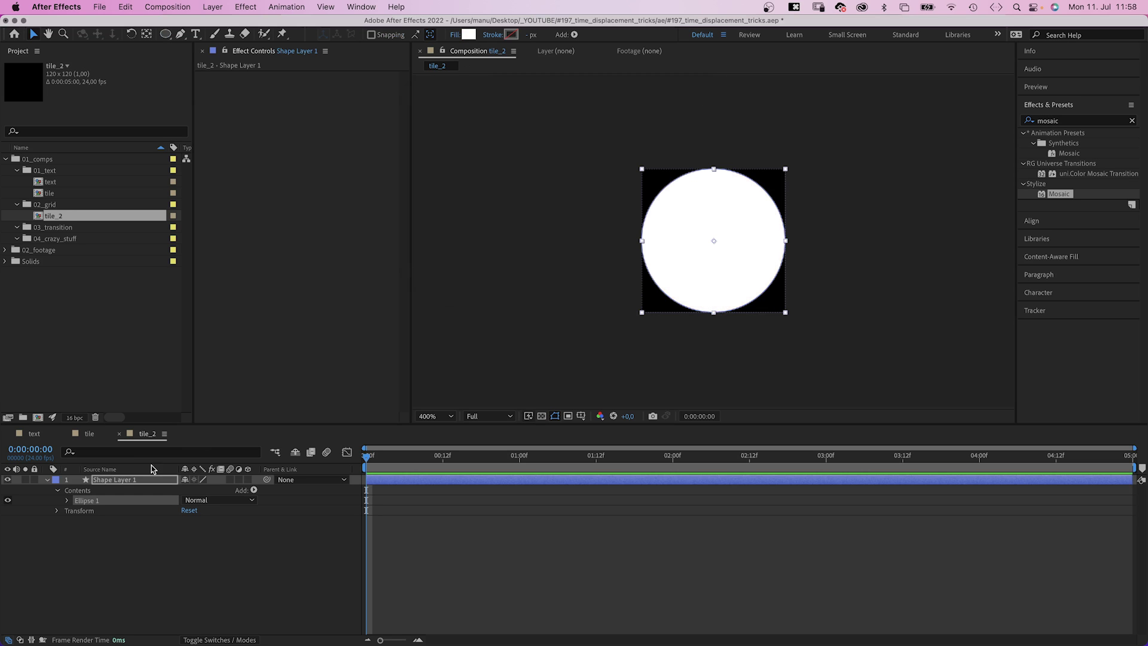
Keyframe the Ellipse Size at 50 at 1:00 and 10 at 1:12.
click(67, 501)
click(77, 511)
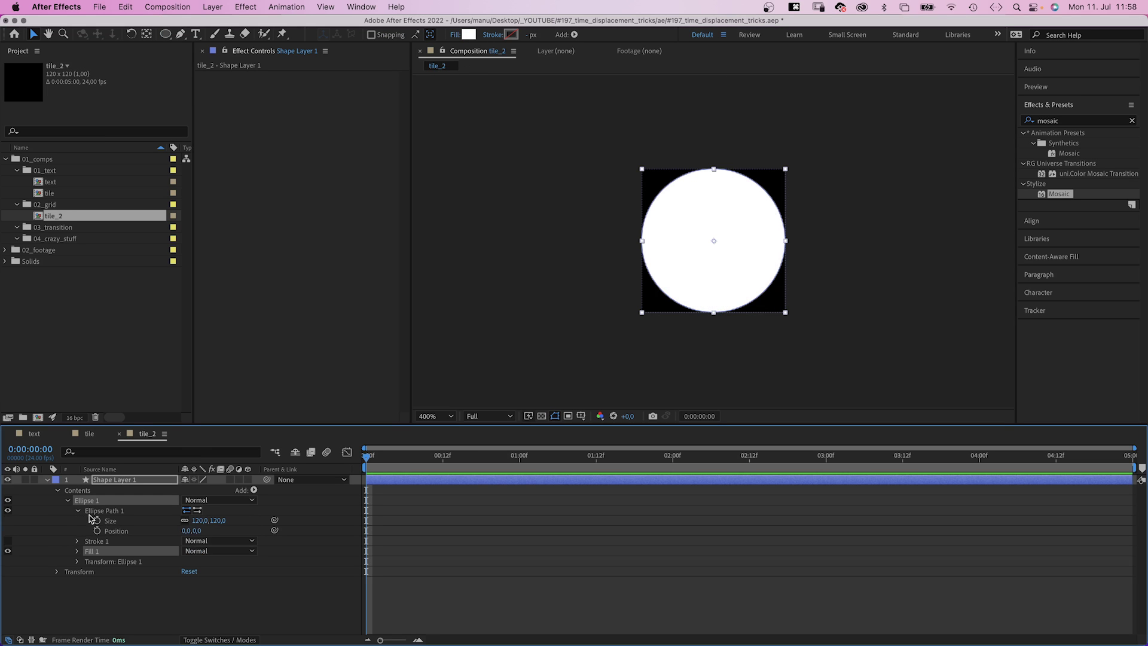
drag(526, 460, 519, 461)
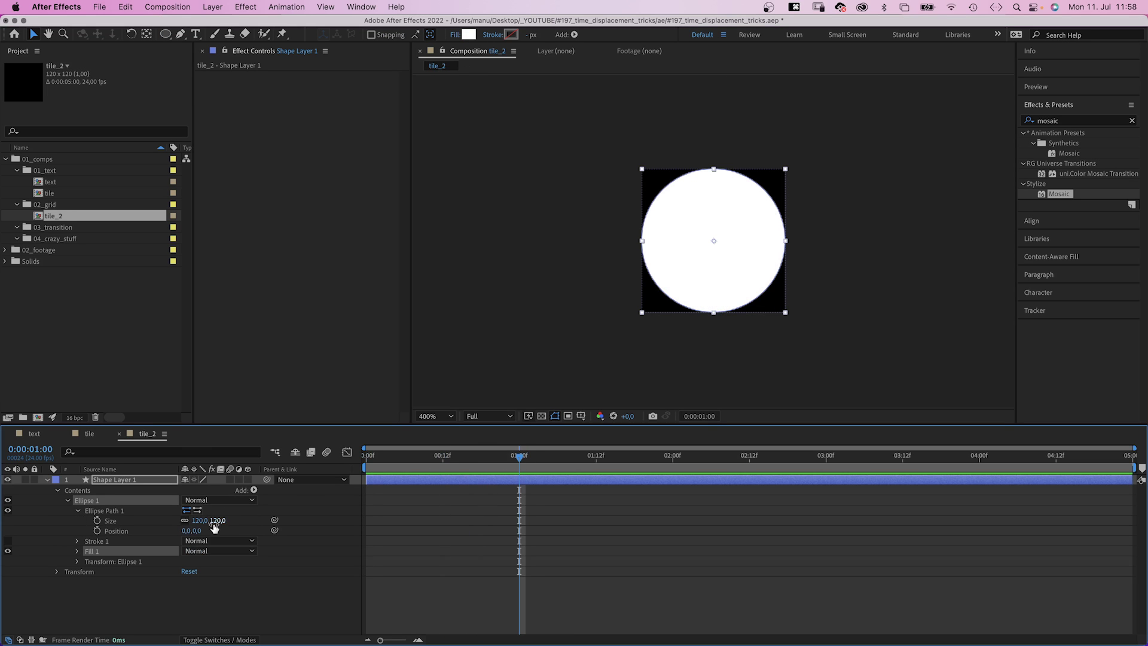
text(50)
key(Return)
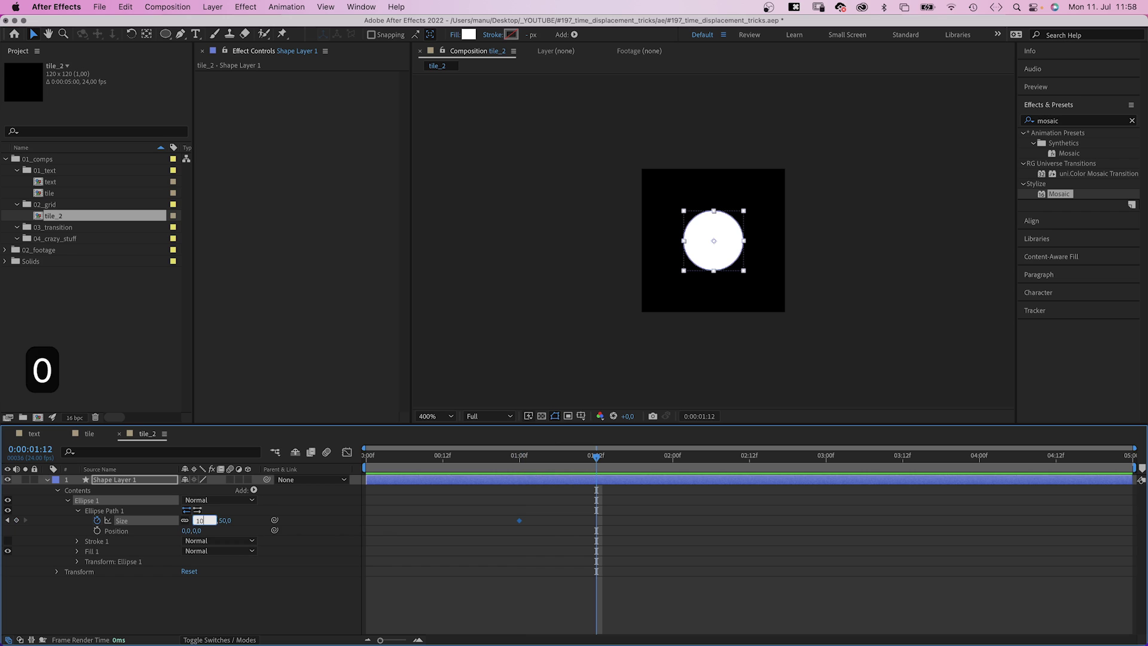
key(Return)
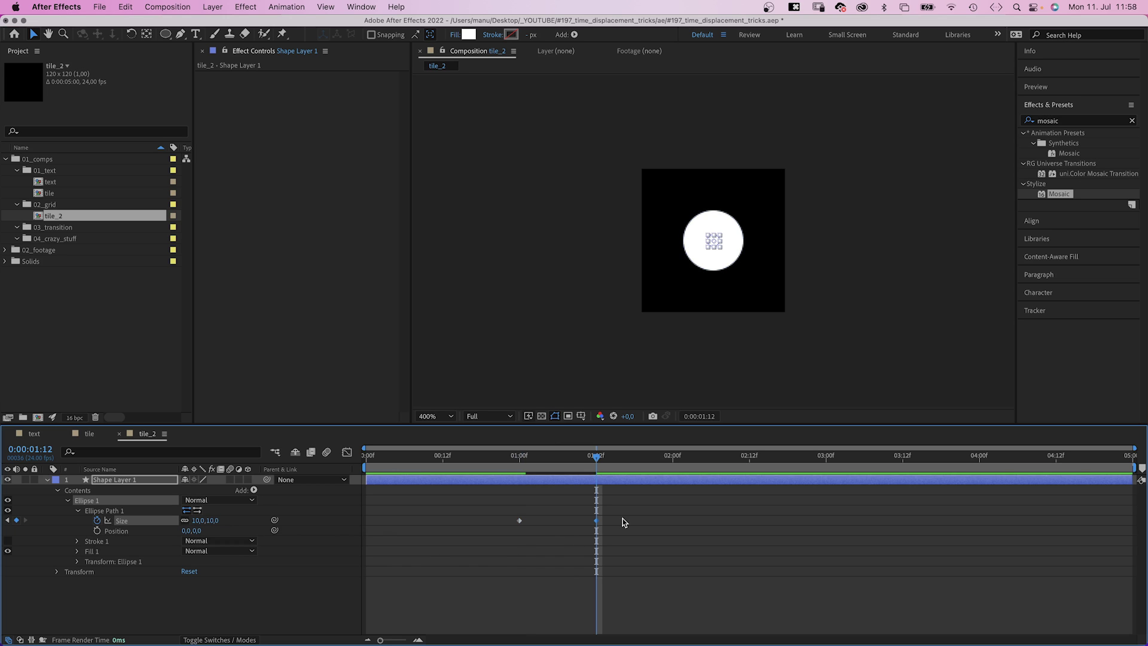
Ease the Size animation into its final keyframe in the Graph Editor.
click(347, 452)
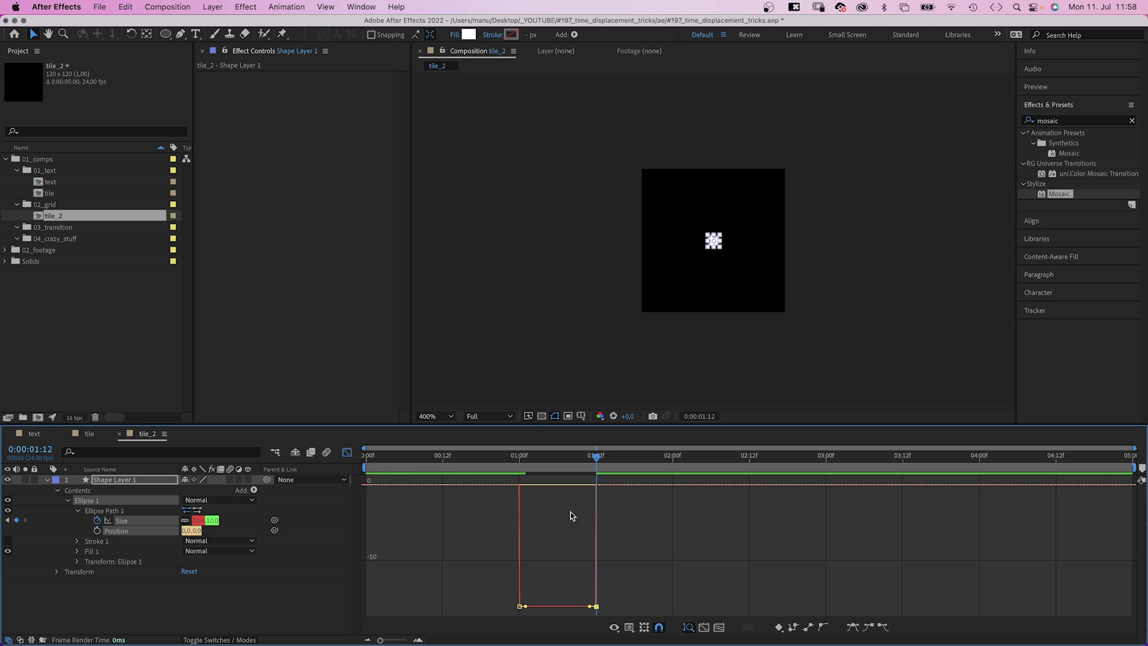
drag(593, 605, 519, 458)
click(347, 452)
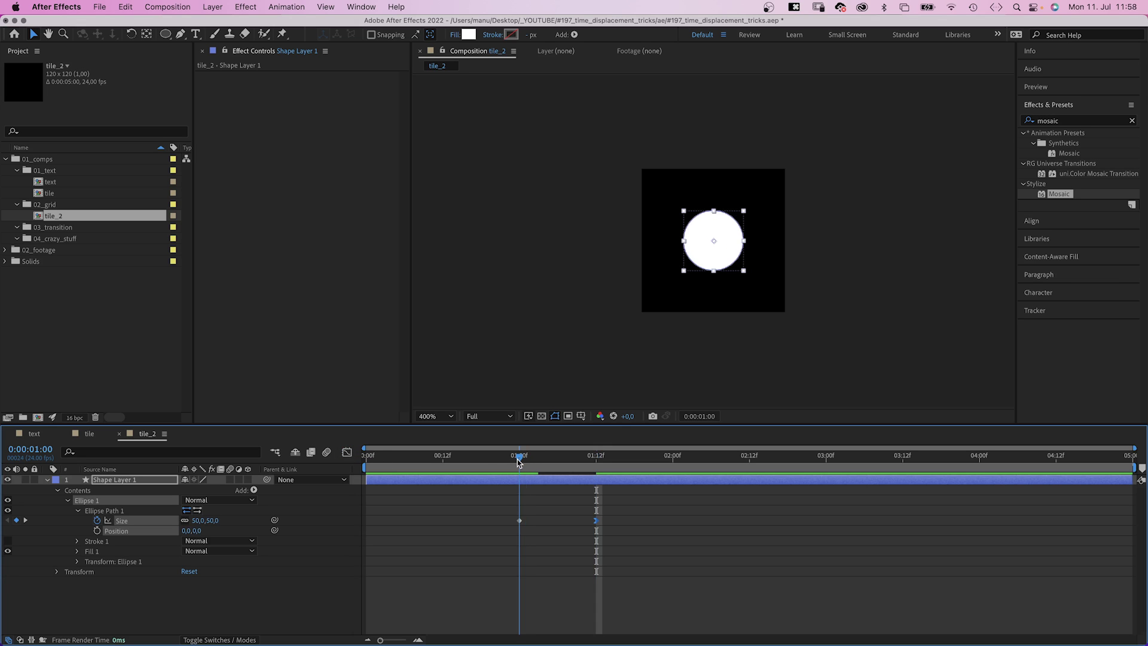
Keyframe the circle's Opacity at 0% at 1:00 and 100% at 1:03.
click(132, 482)
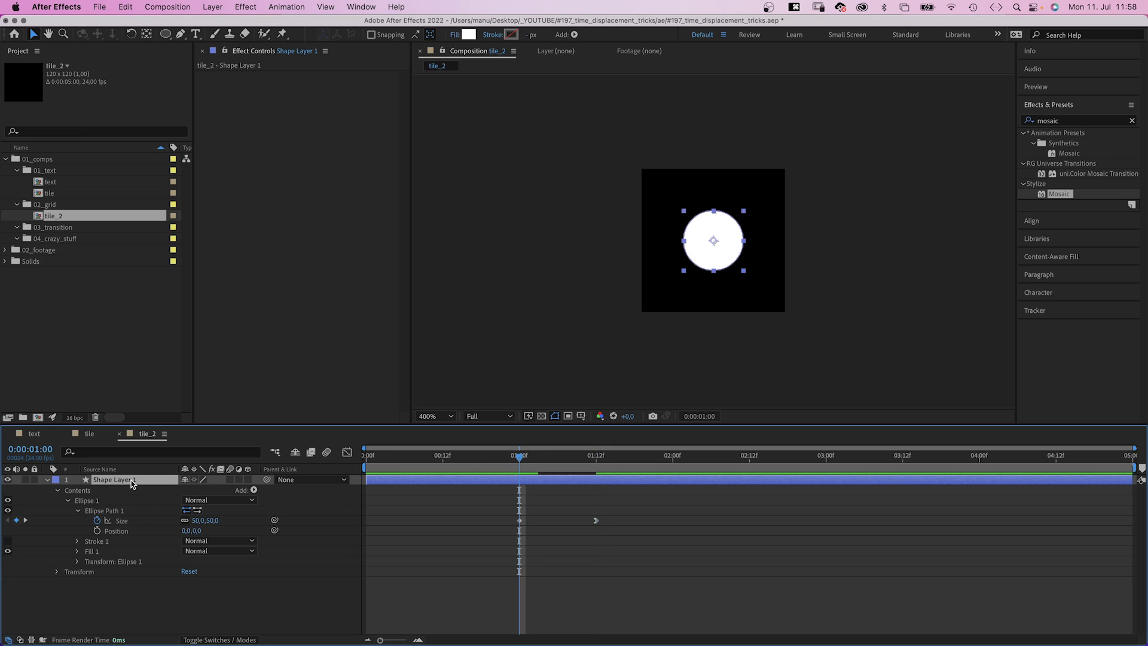
click(56, 571)
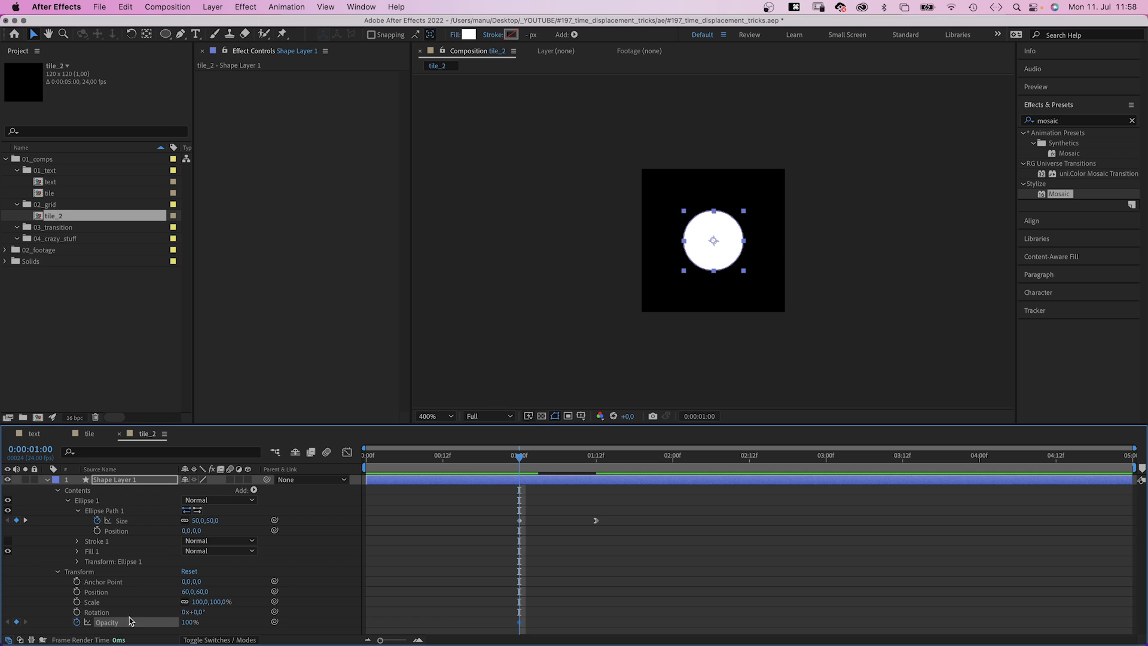
drag(189, 625, 119, 622)
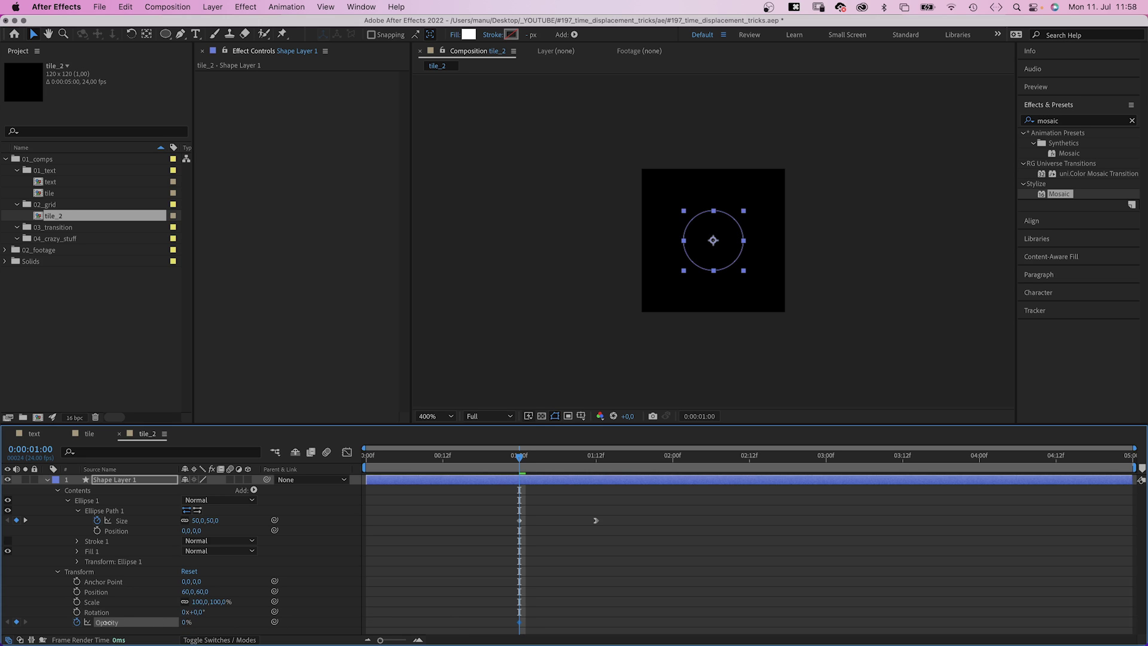
drag(519, 463, 337, 544)
key(Return)
Preview the circle animation and return to the text composition.
key(space)
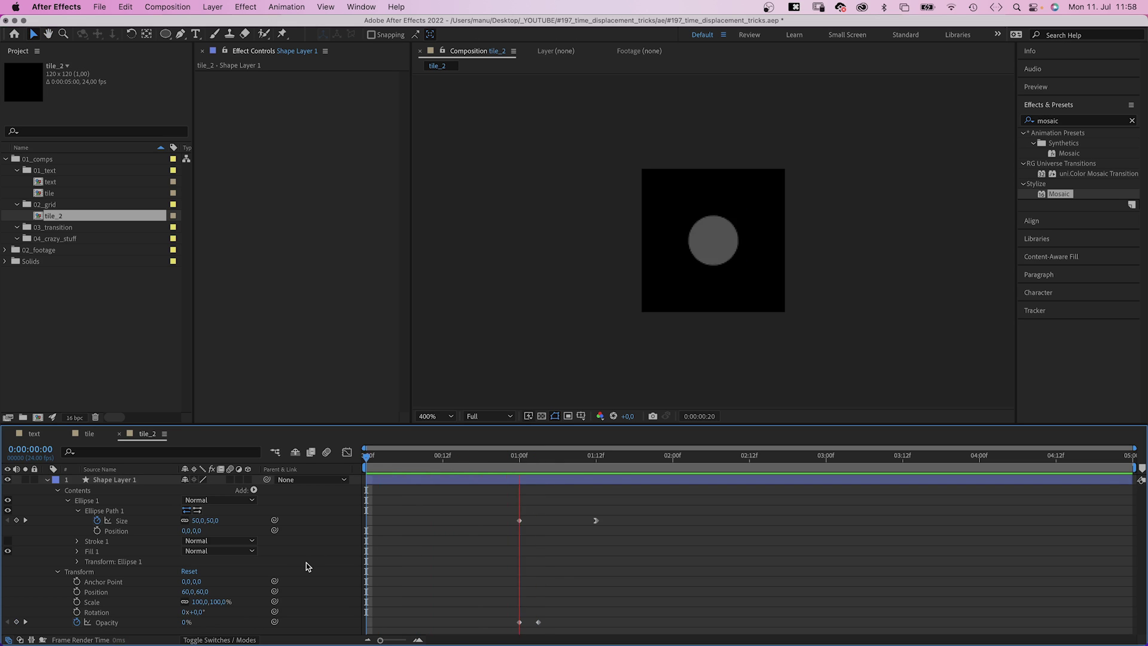
key(space)
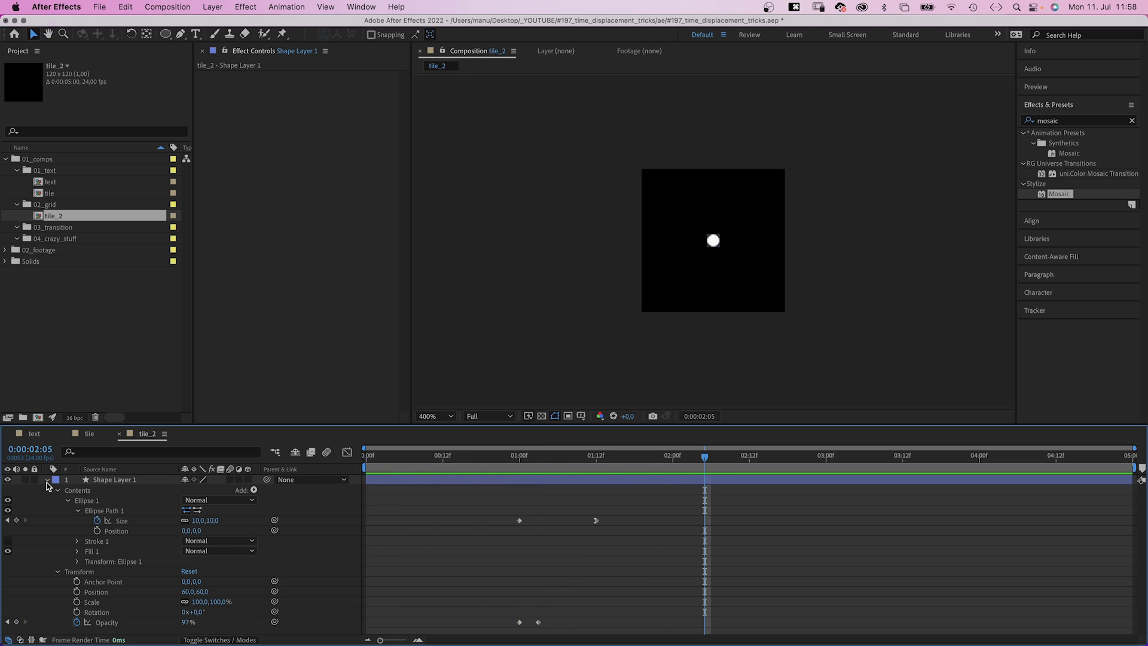
click(47, 480)
double_click(51, 183)
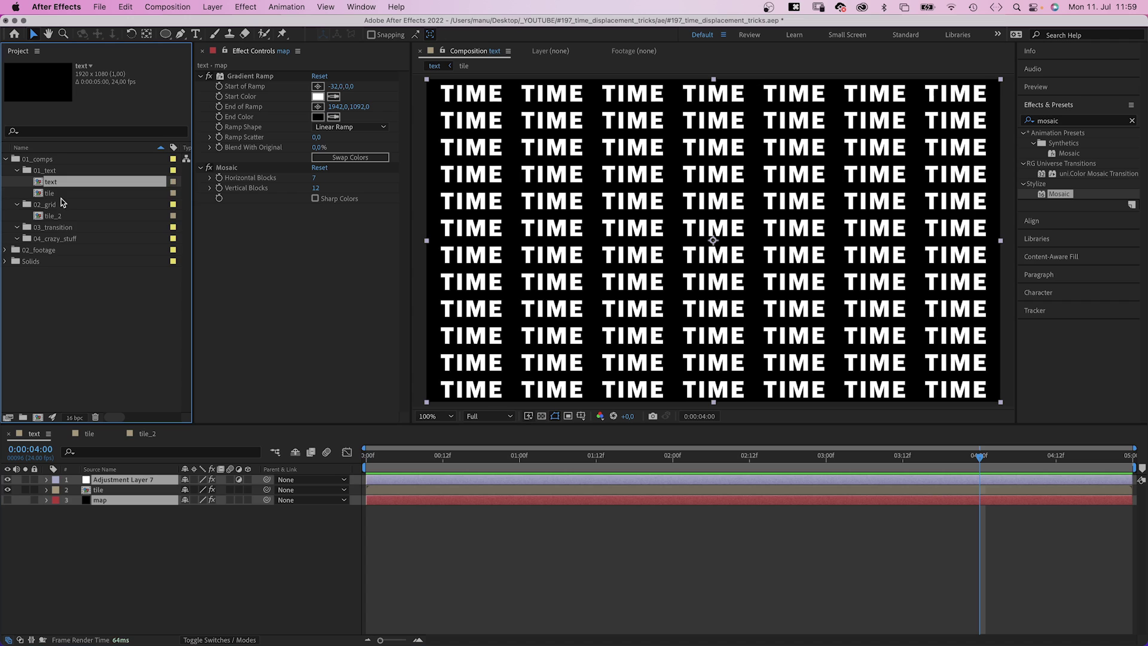
Duplicate the text comp into the 02_grid folder and rename the copy grid.
key(super+d)
drag(62, 195, 55, 218)
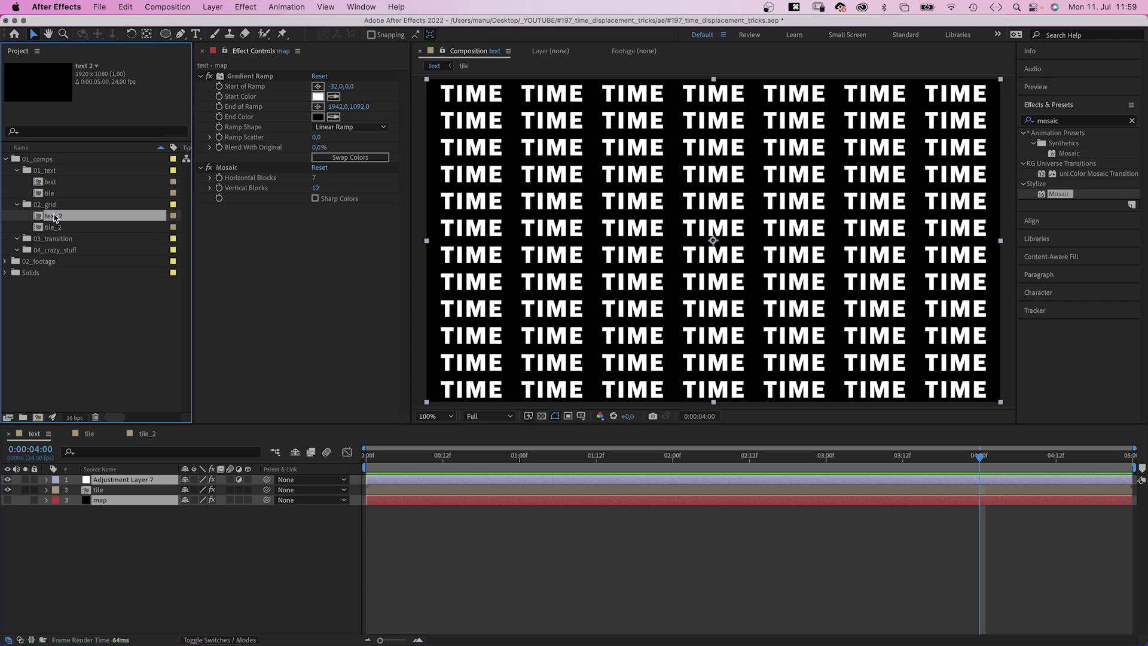
key(Return)
text(grid)
key(Return)
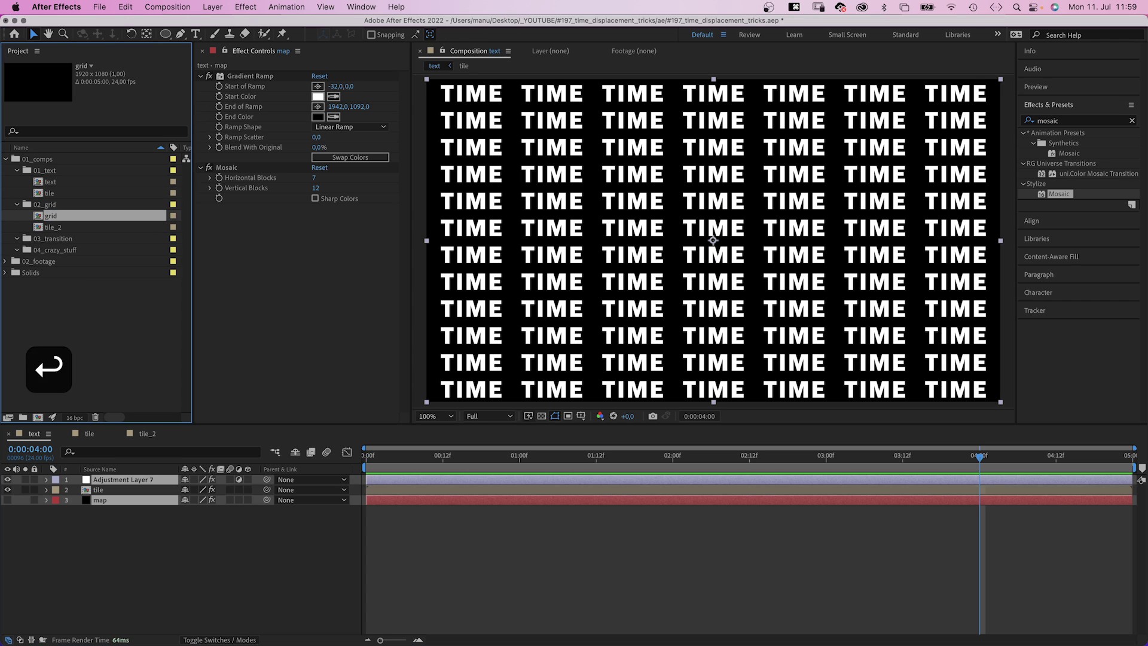
In the grid comp, replace the tile layer with tile_2 to make a dot grid.
double_click(51, 218)
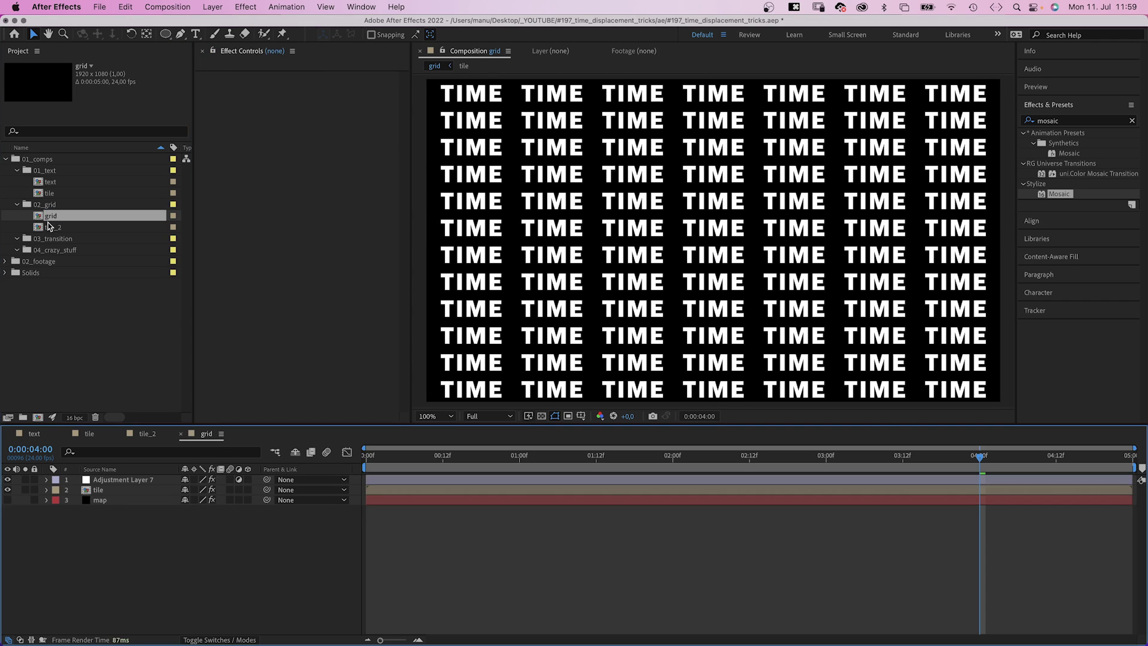
click(118, 492)
drag(52, 227, 146, 432)
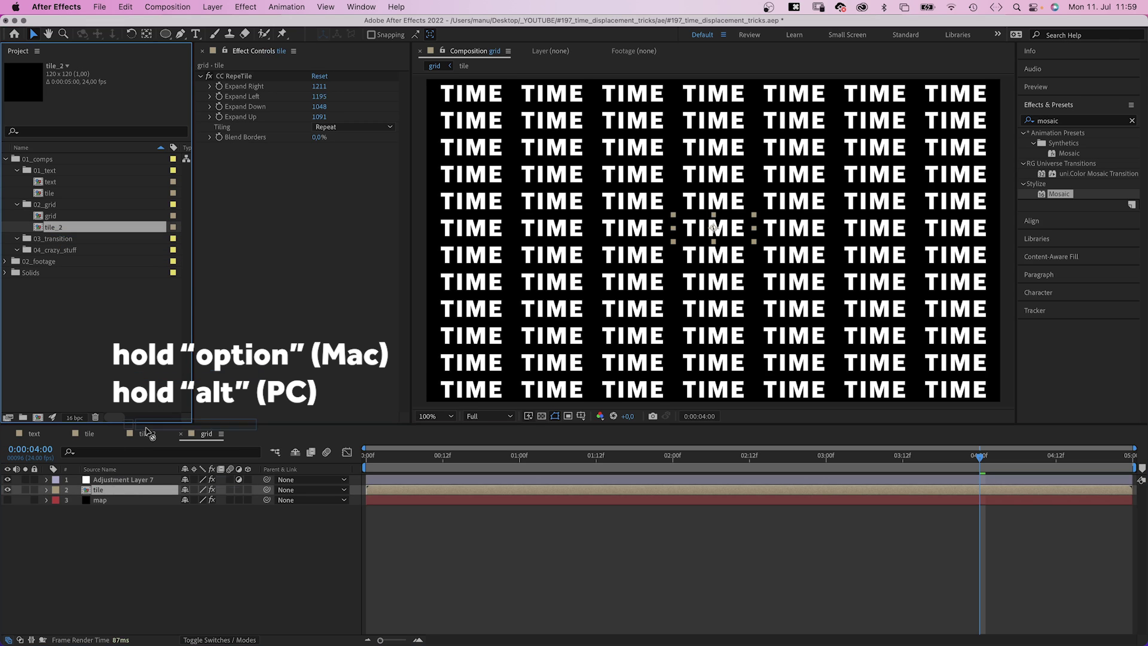
drag(106, 496, 106, 498)
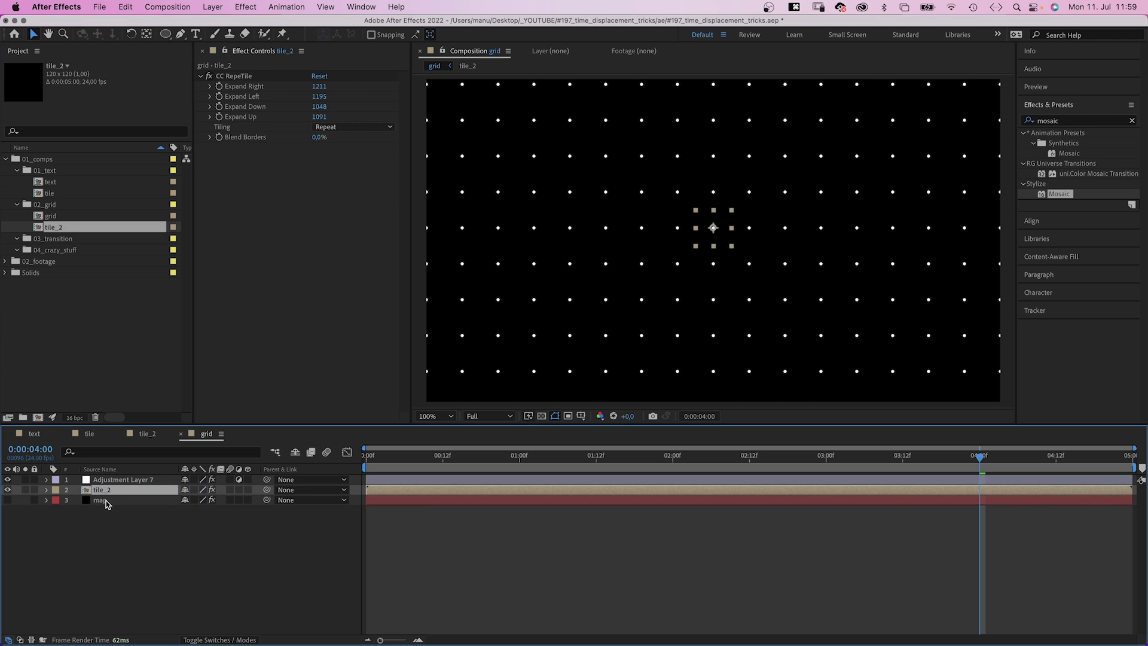
Show the map layer and set its Mosaic to 16 horizontal by 9 vertical blocks.
click(106, 501)
click(8, 500)
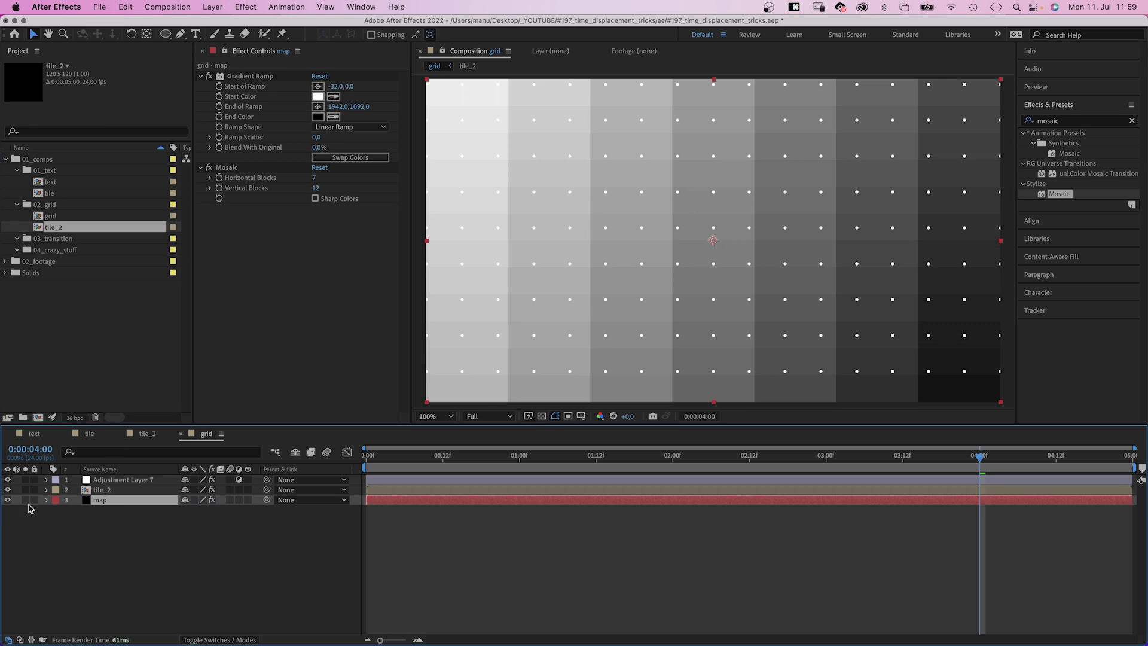
click(323, 179)
text(16)
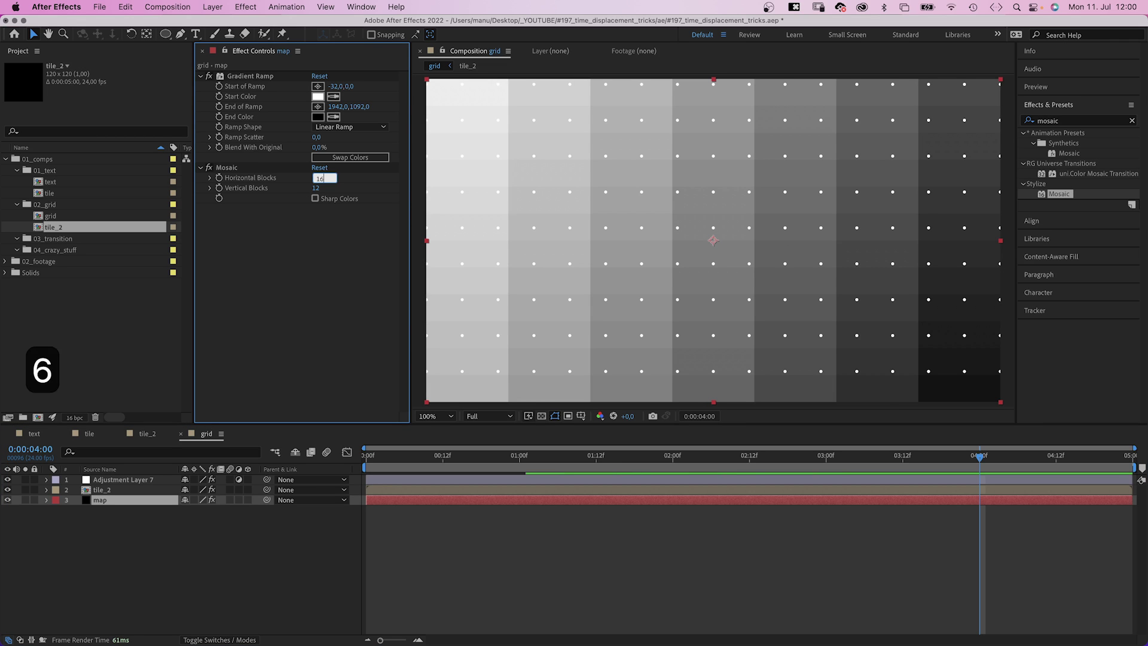
key(Tab)
text(9)
key(Return)
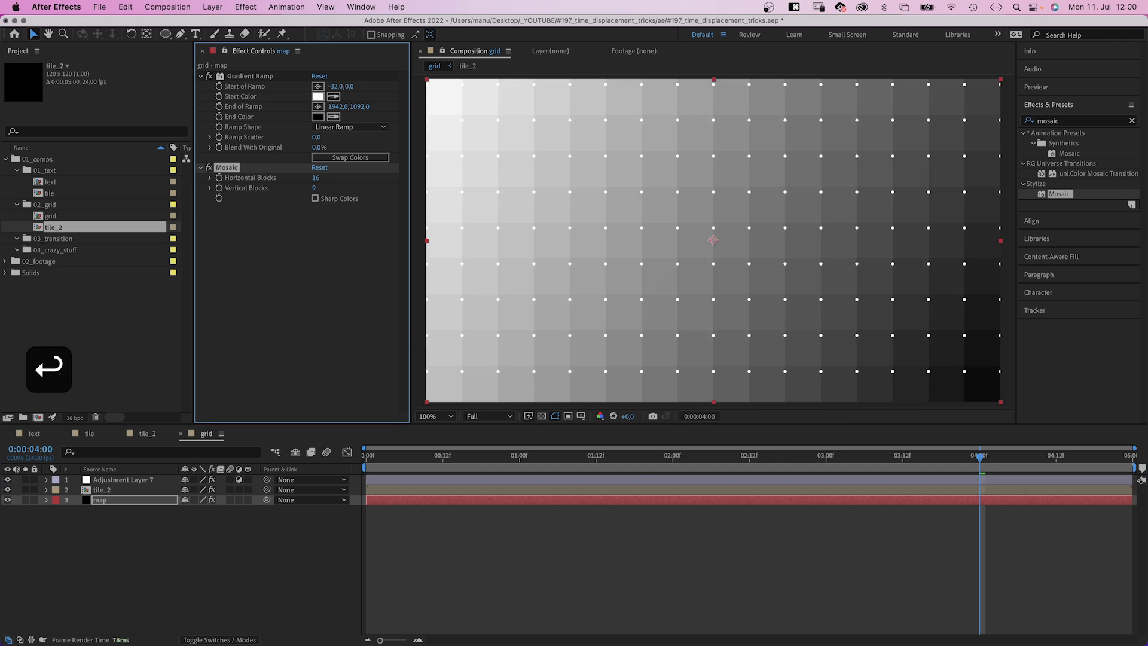
Nudge the tile_2 dot grid left and down so the dots sit in the mosaic cells.
click(106, 492)
key(Left)
key(Left)
key(Left)
key(Left)
key(Left)
key(Left)
key(Left)
key(Left)
key(Left)
key(Left)
key(Left)
key(Left)
key(Left)
key(Left)
key(Left)
key(Left)
key(Left)
key(Left)
key(Left)
key(Left)
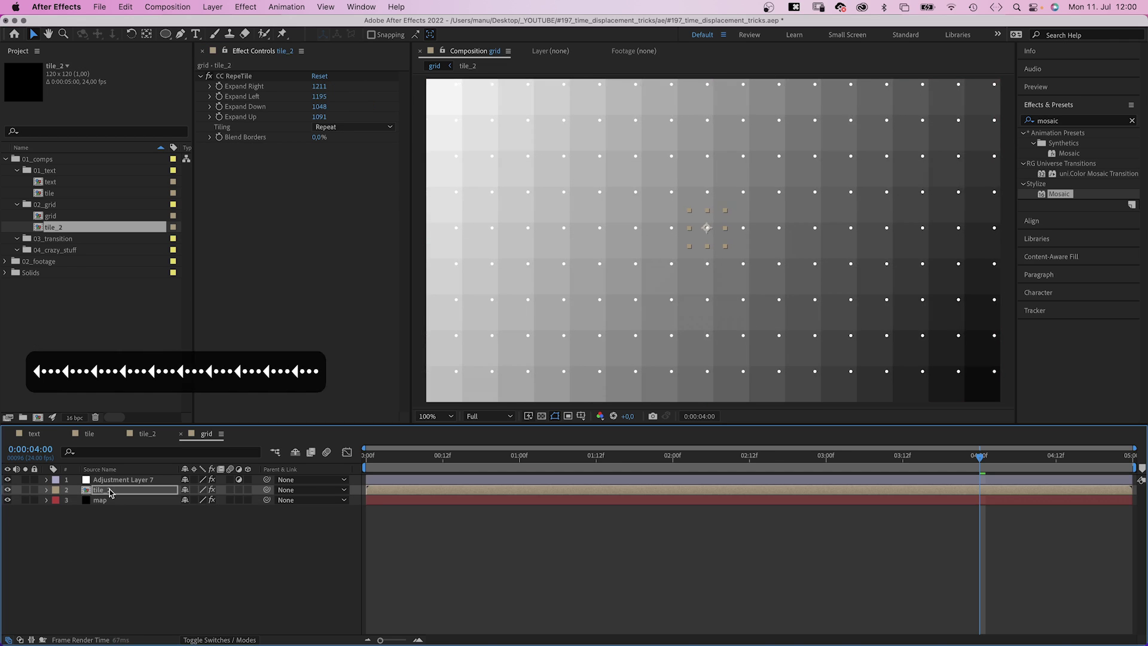
key(shift+Down)
key(shift+Down)
key(Left)
key(Left)
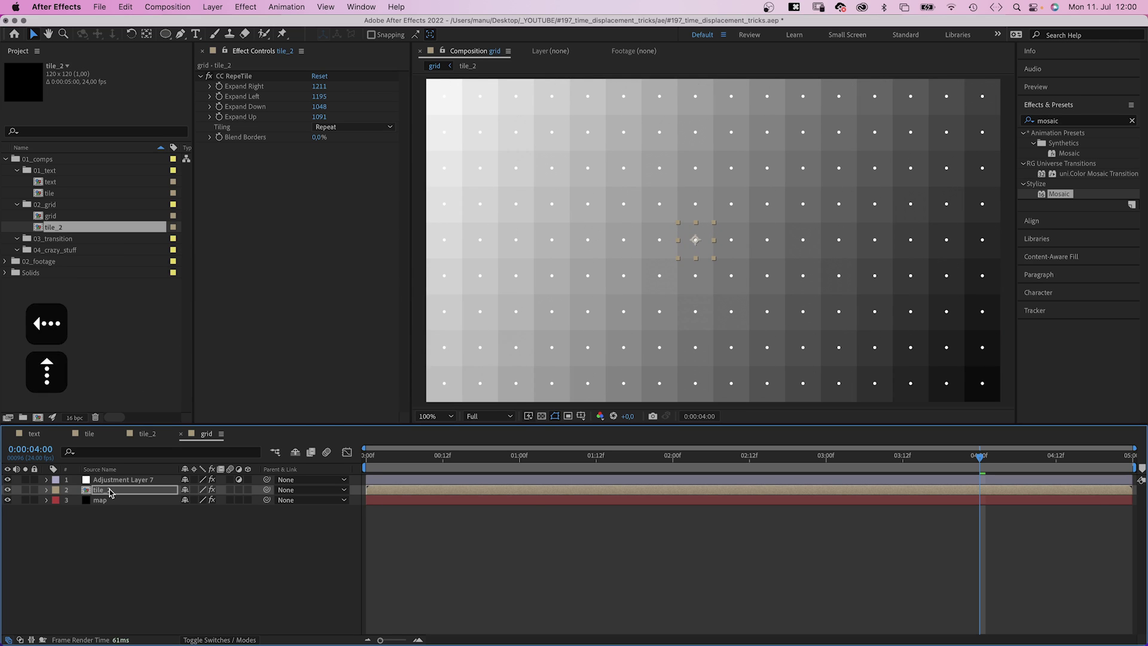
click(235, 558)
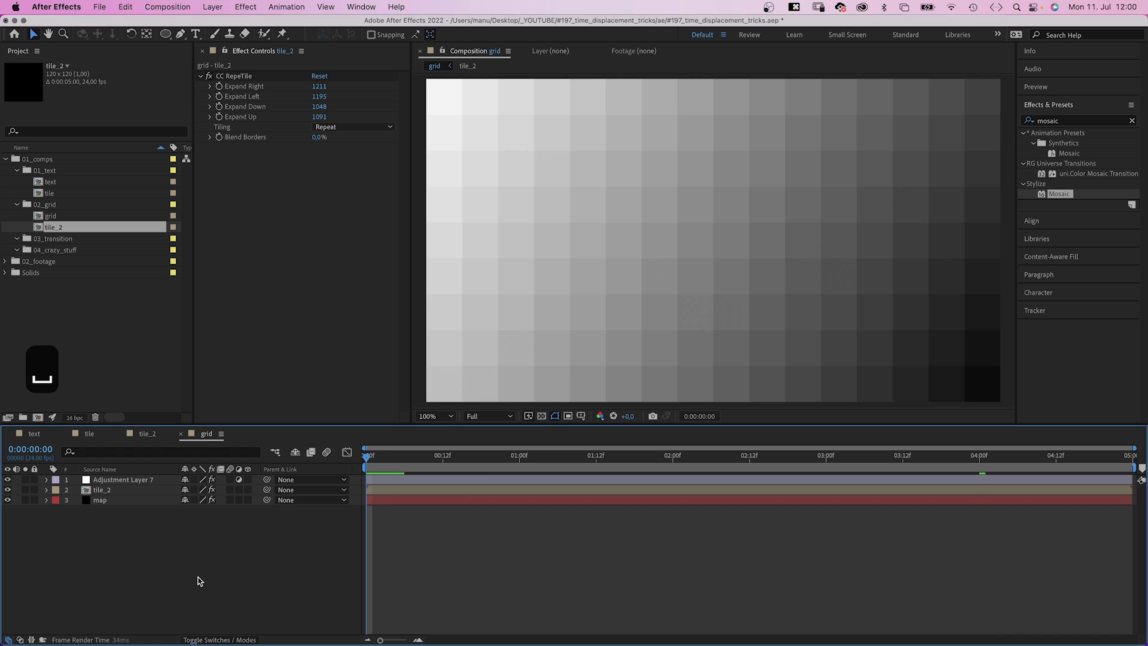
Set the adjustment layer's Time Displacement Max Displacement Time to 1.
key(space)
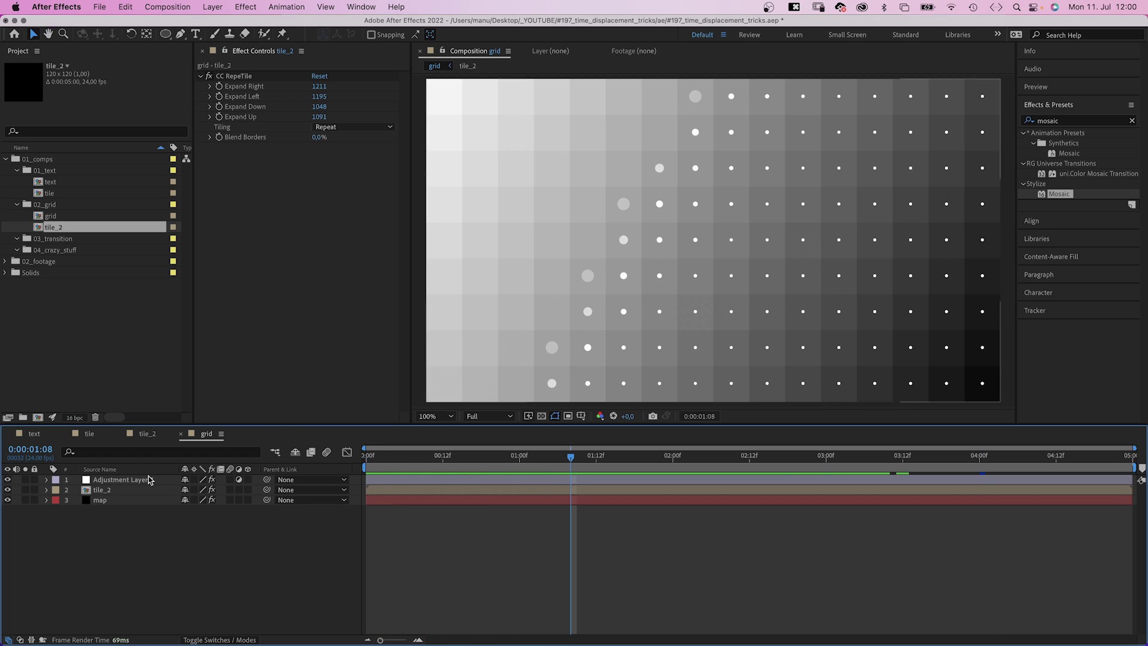
click(136, 481)
click(322, 96)
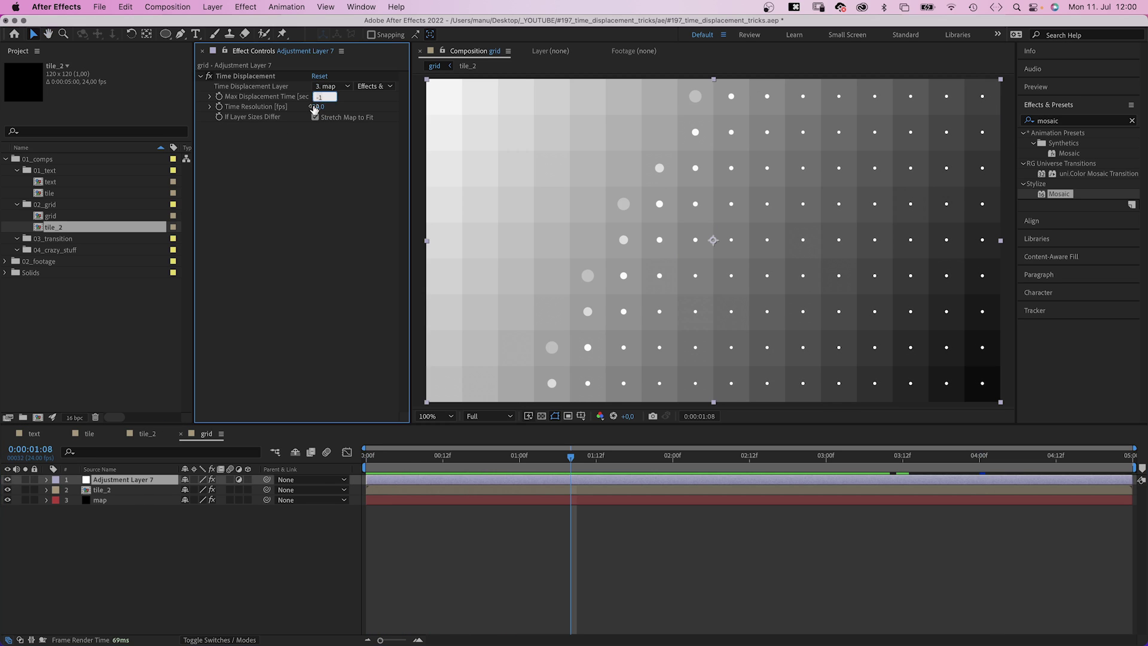
text(1)
key(Return)
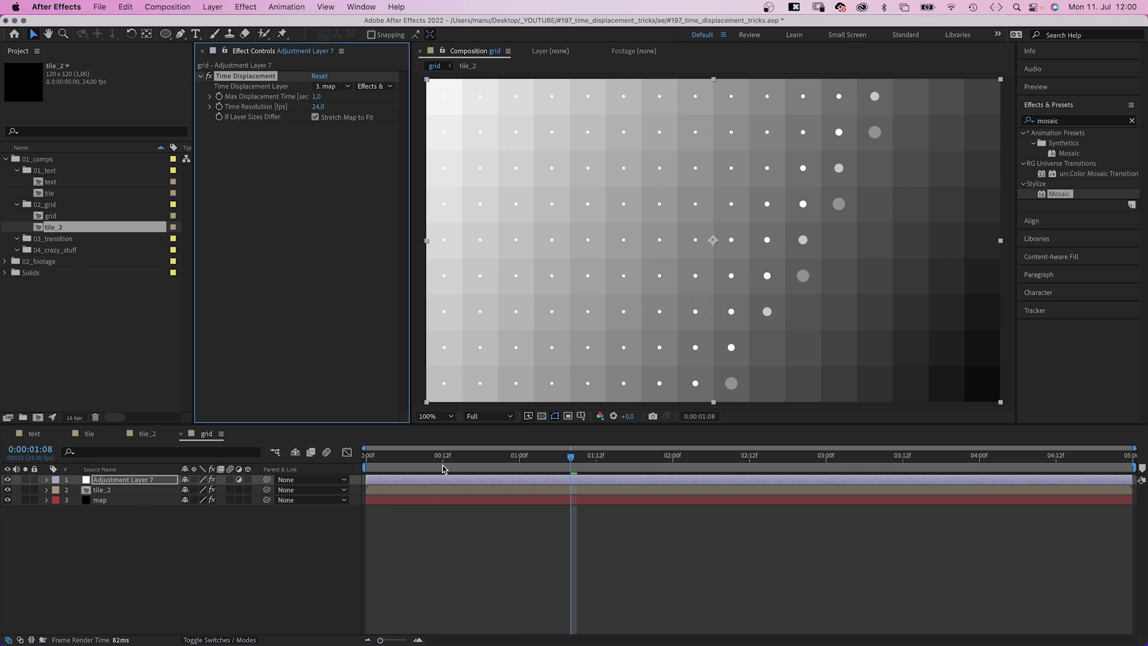
Preview the grid comp from the start with the map layer hidden.
click(311, 507)
key(Home)
key(space)
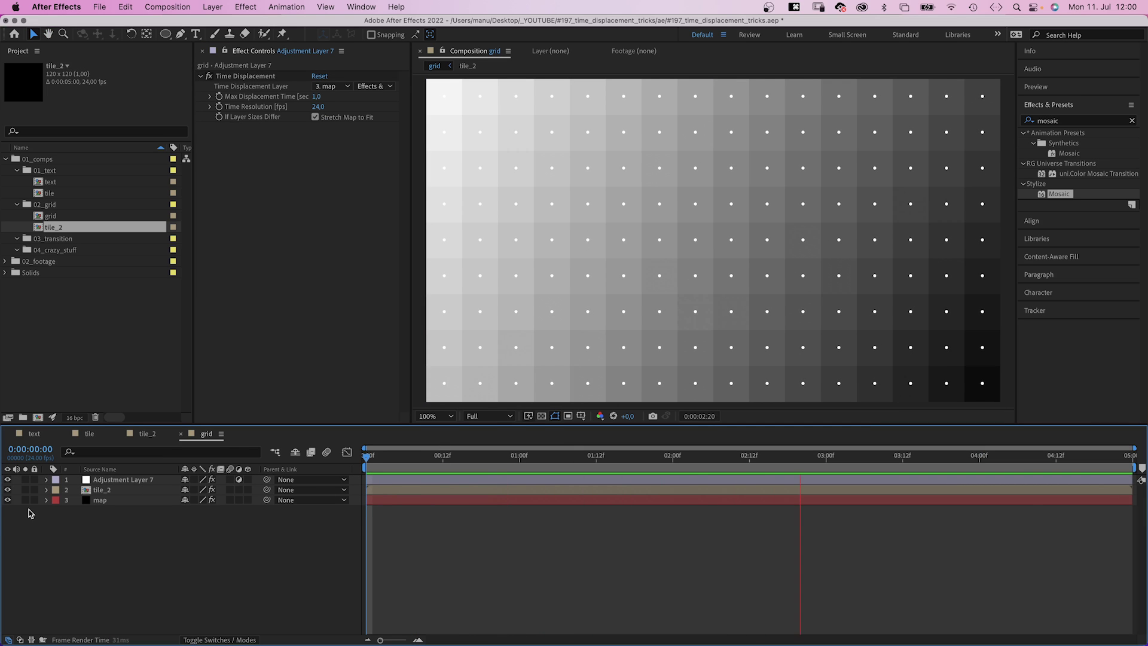
click(8, 500)
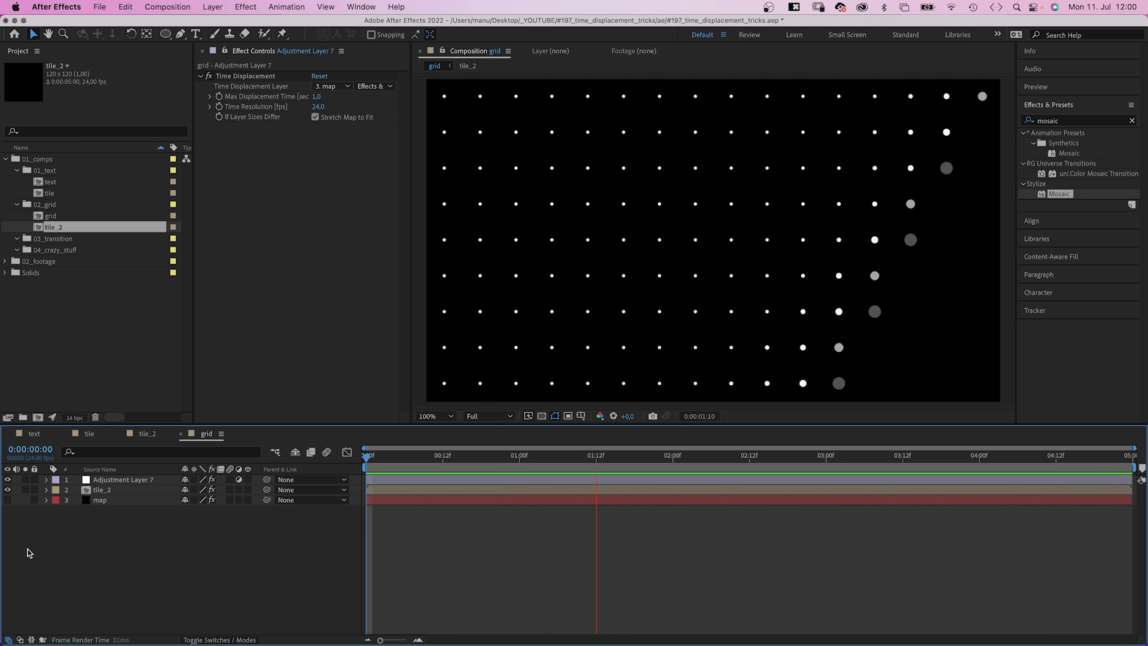
key(space)
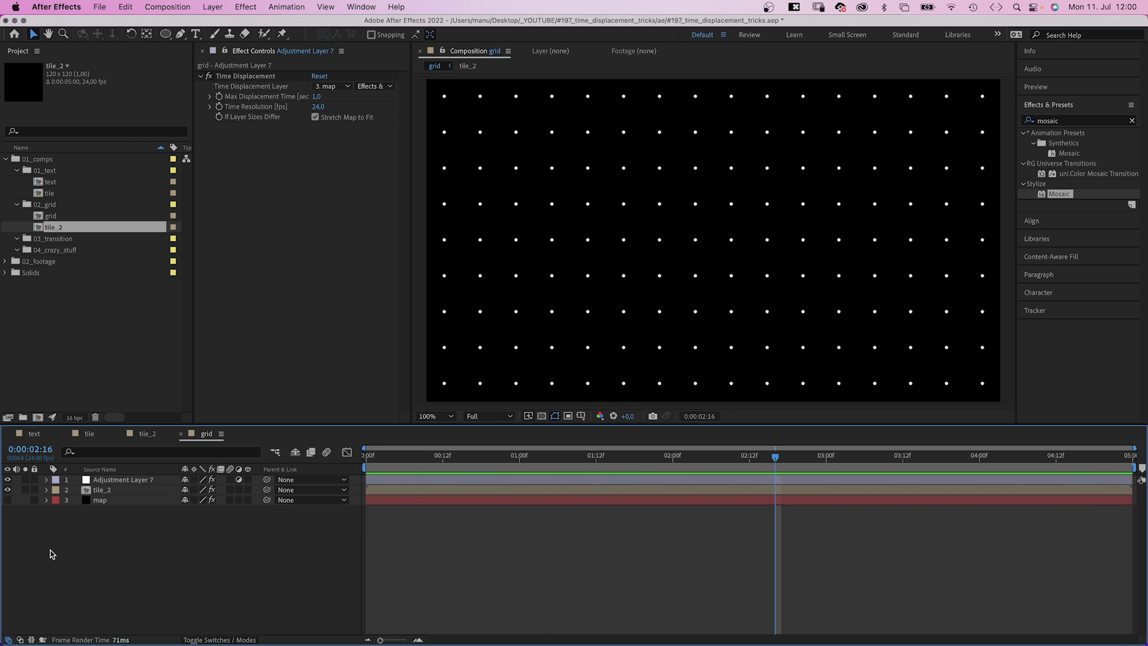
click(98, 501)
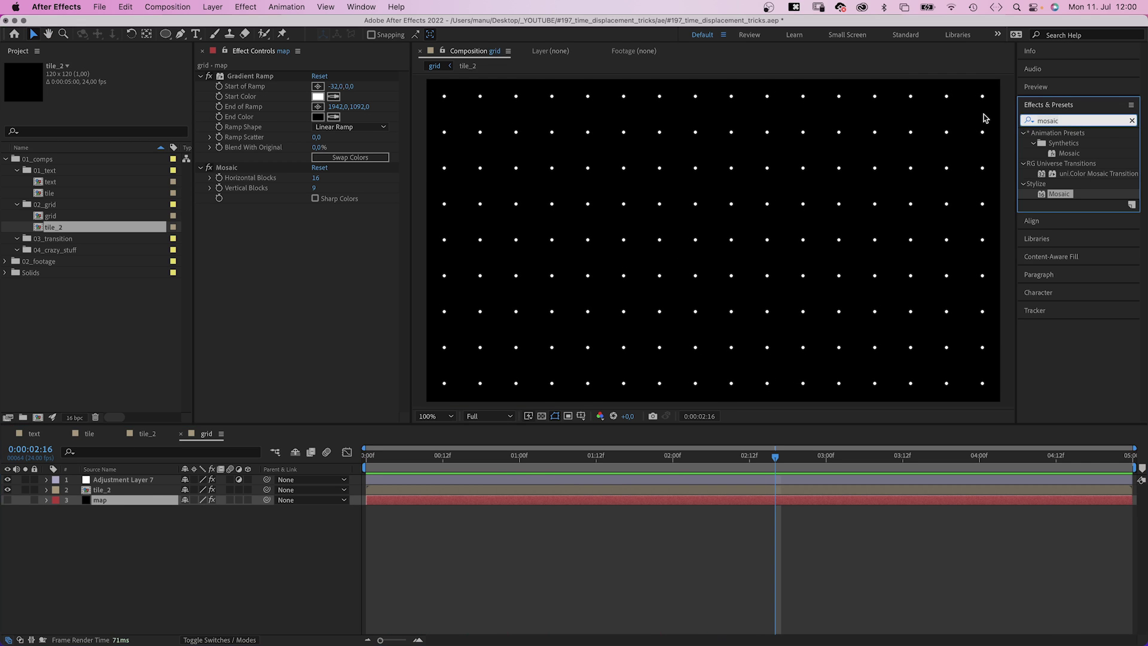
Apply Turbulent Noise to the map layer above Mosaic with Multiply blending.
click(1071, 120)
text(turbu)
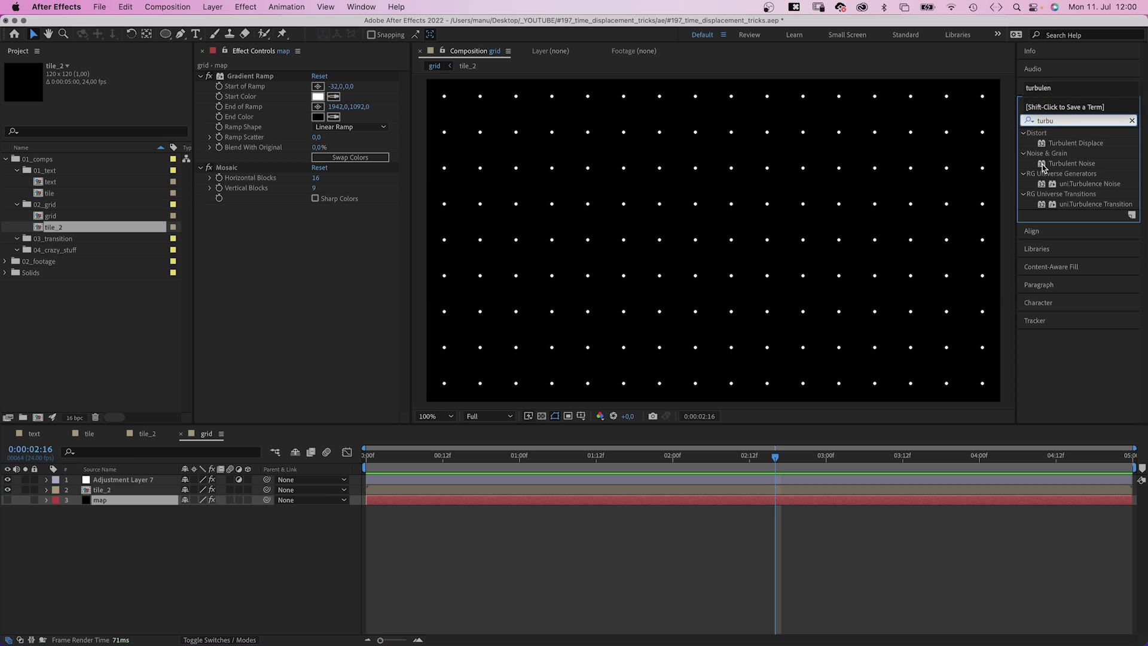
drag(1043, 167, 1019, 188)
drag(285, 299, 287, 300)
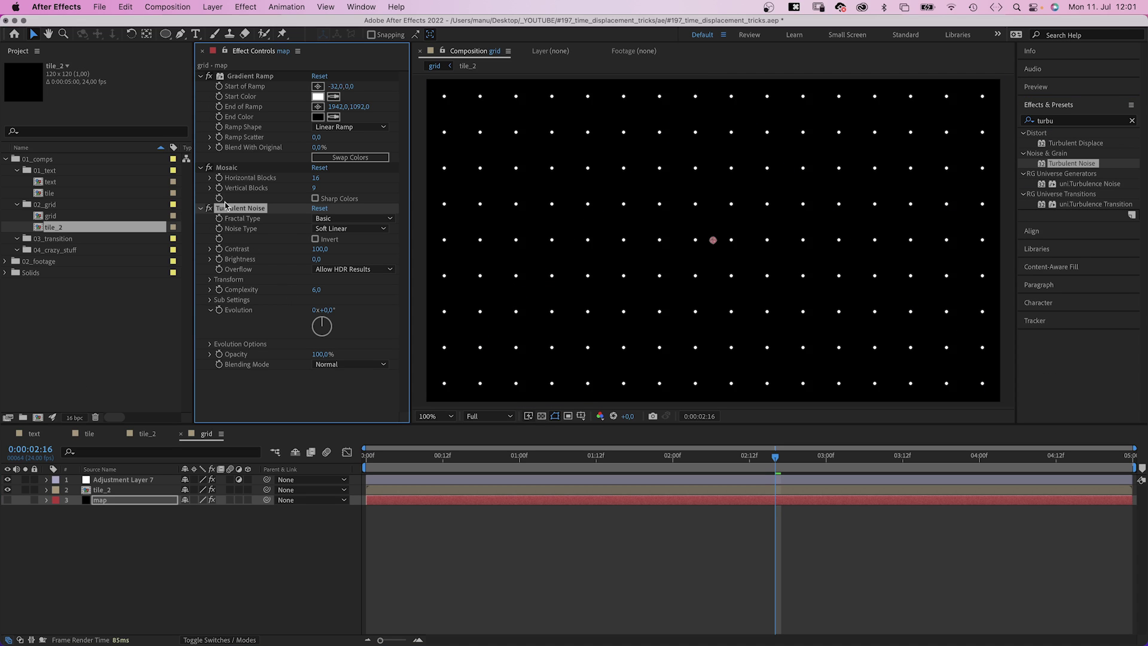
drag(249, 154, 244, 162)
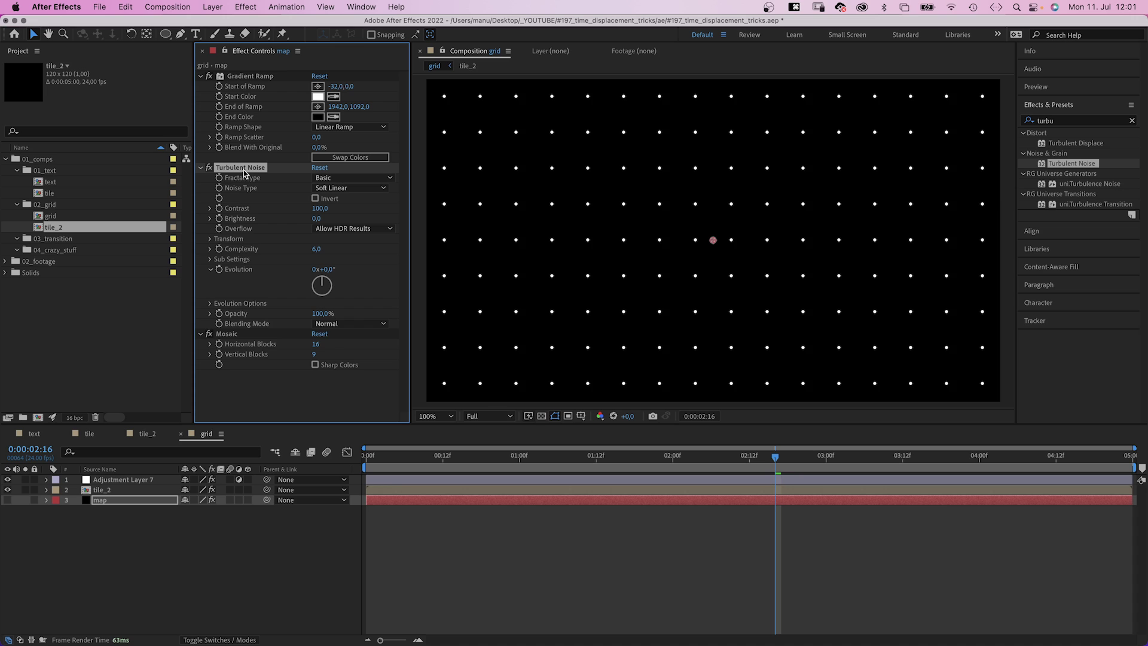
click(353, 325)
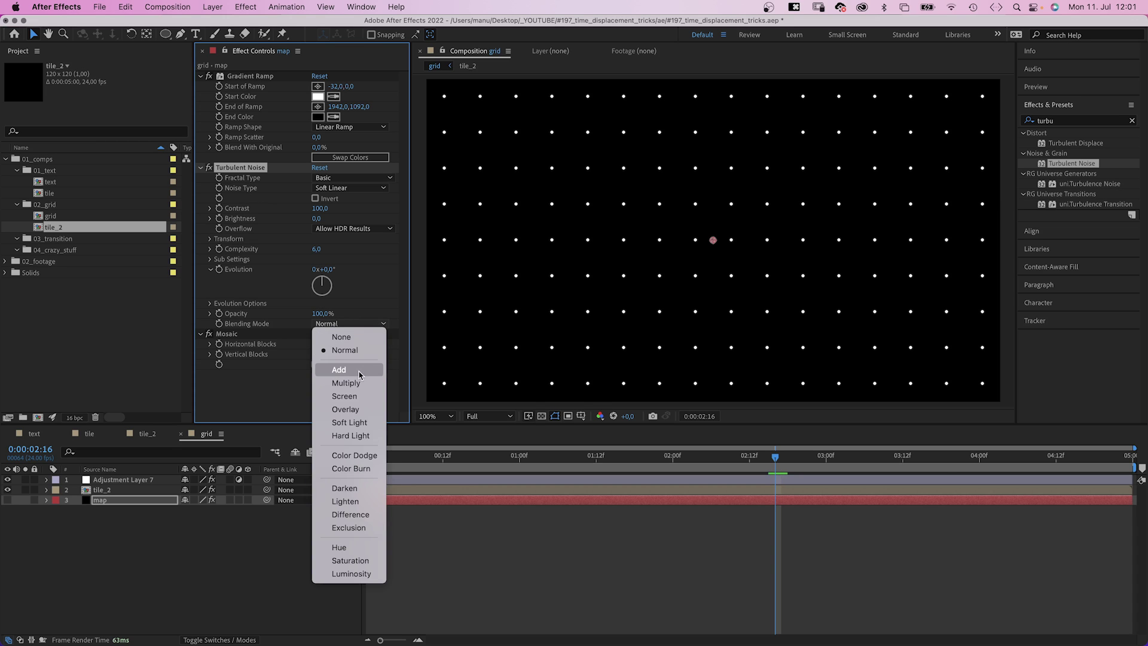
click(278, 423)
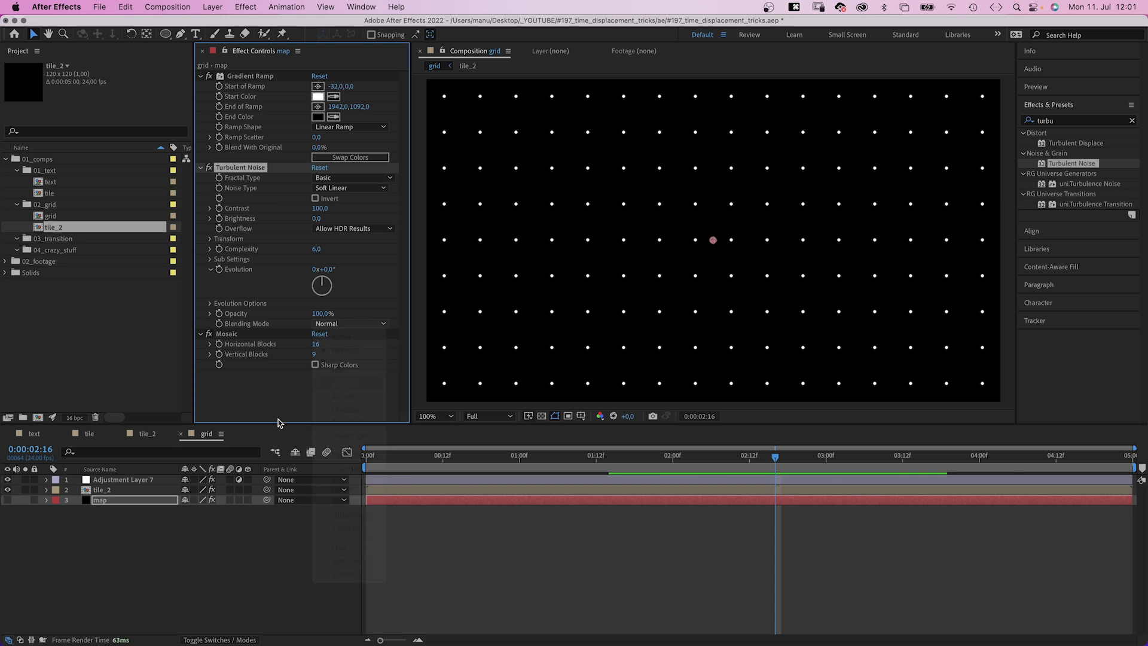
With map visible, set the noise Contrast to 800 and Scale to 200.
click(7, 500)
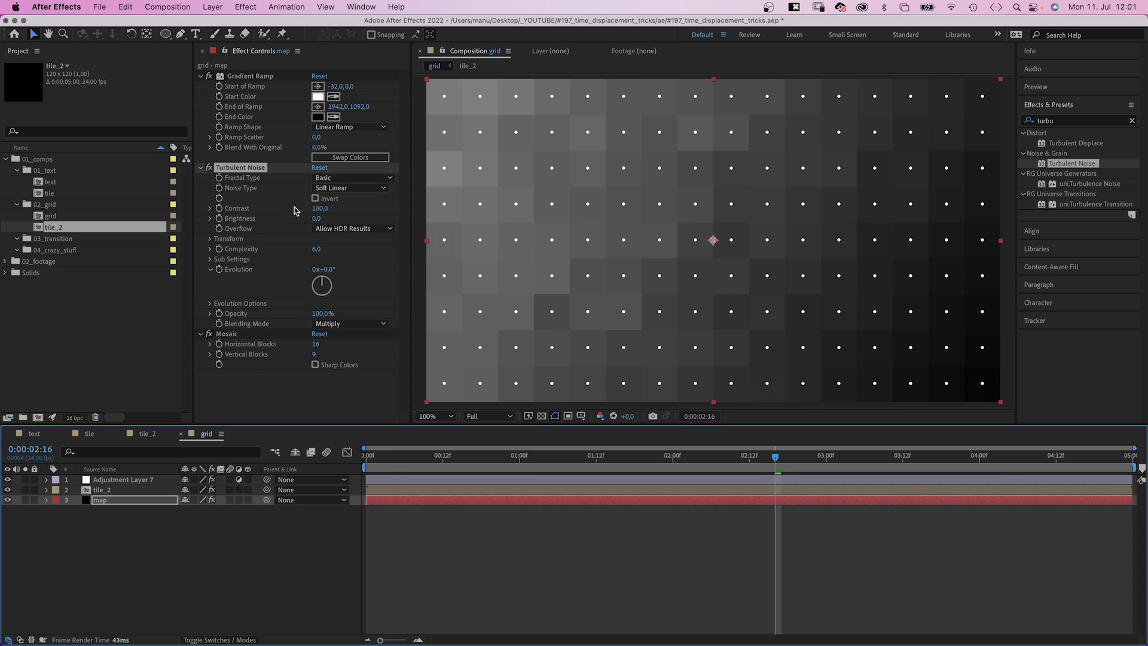
click(320, 208)
text(800)
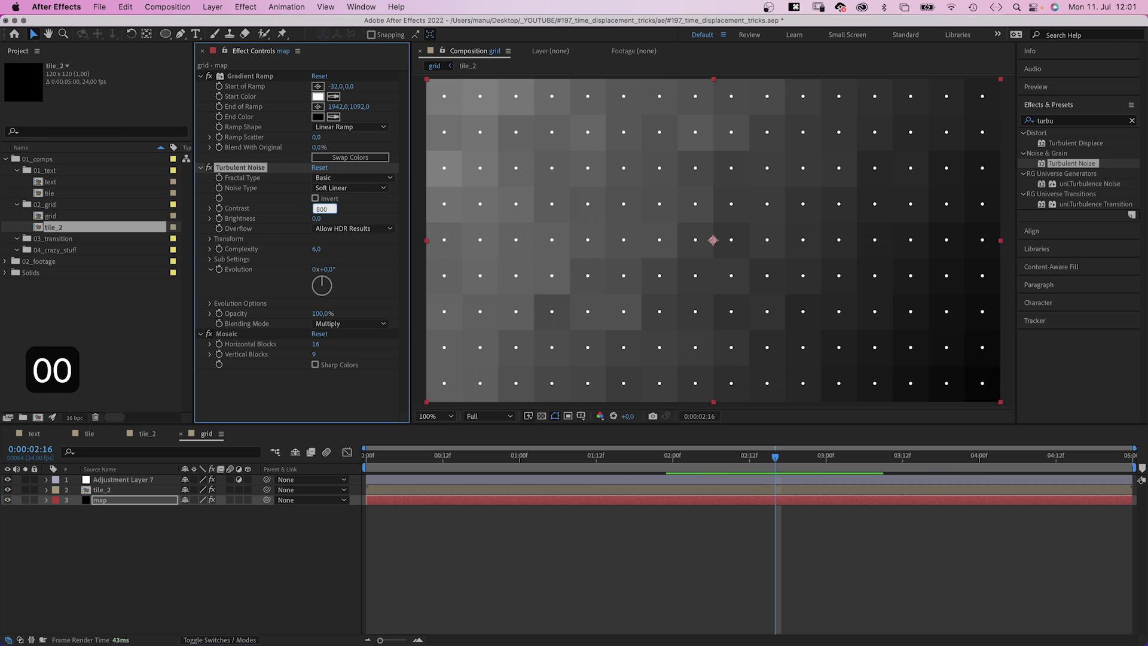
key(Return)
click(211, 239)
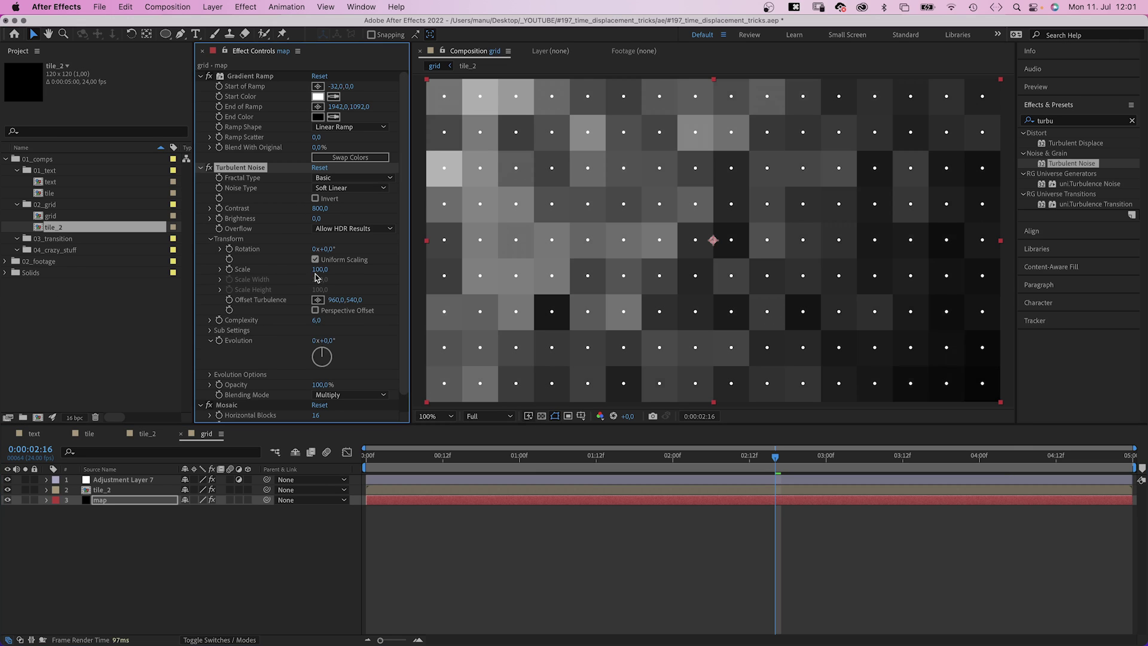
text(200)
key(Return)
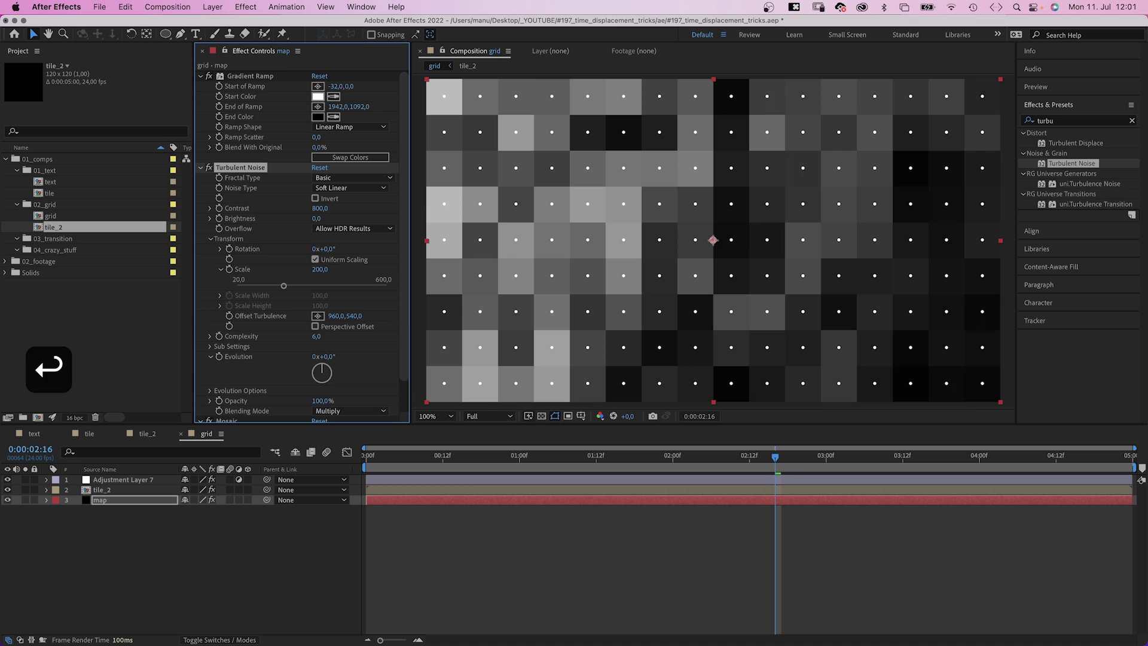
Preview the randomized grid from the start with the map layer hidden again.
drag(725, 471, 359, 538)
key(space)
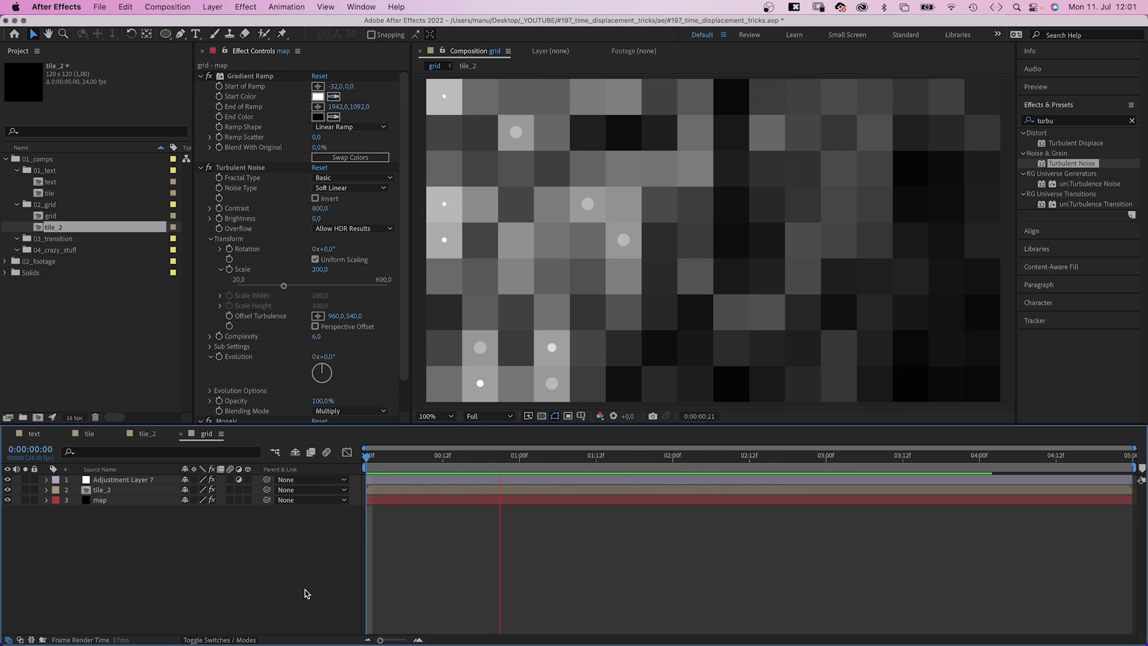
key(space)
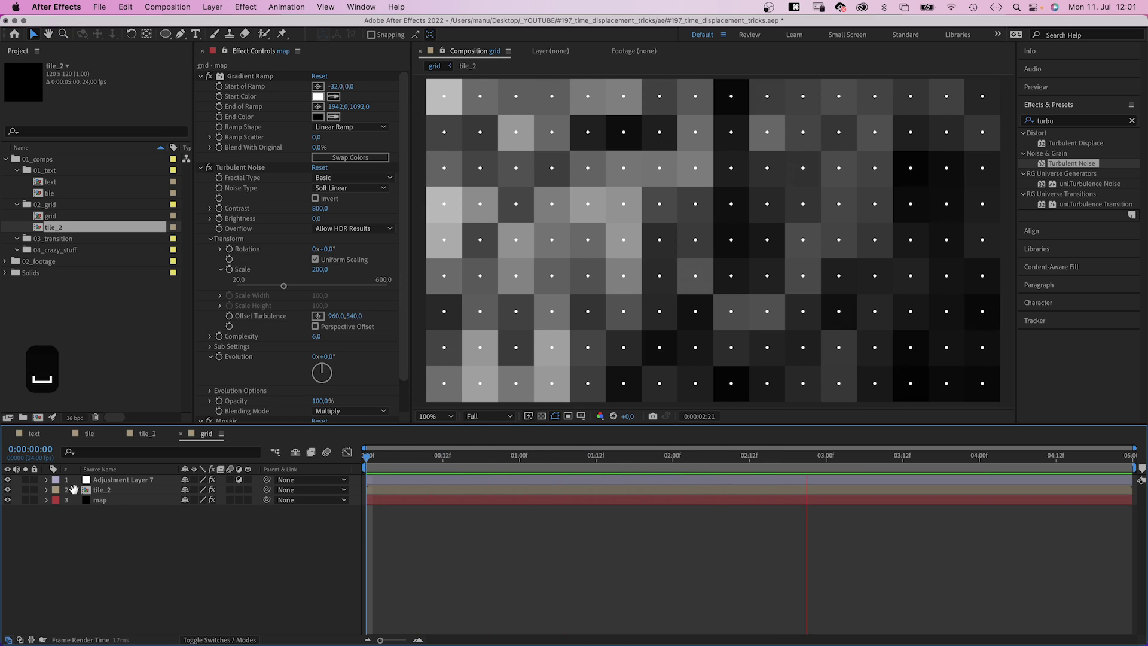
click(8, 499)
key(space)
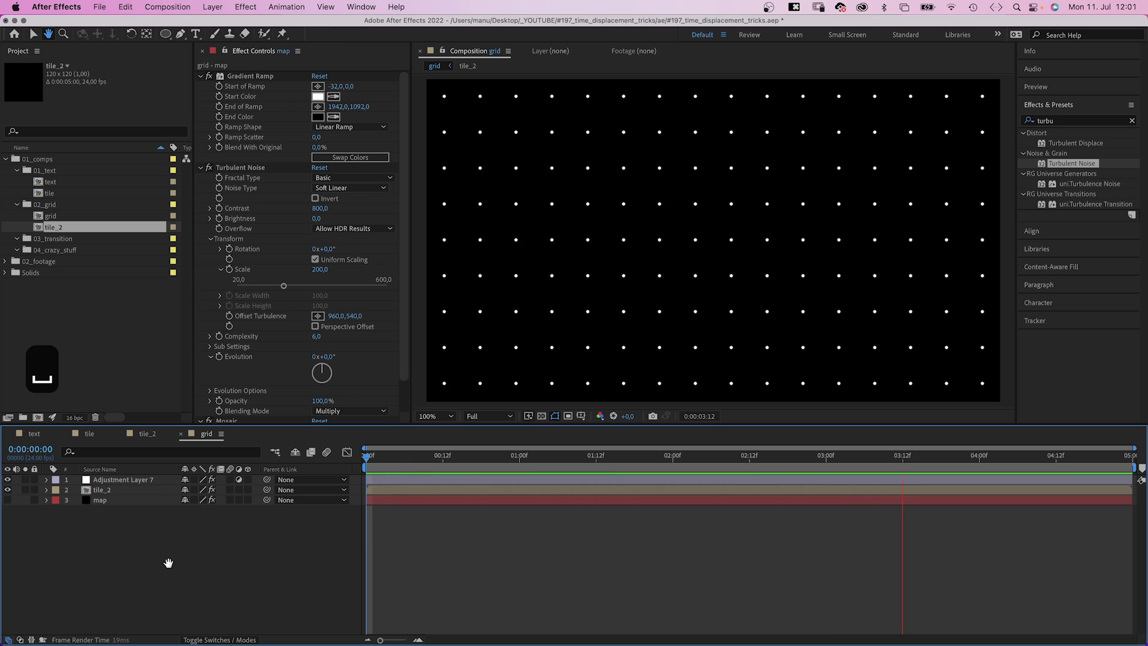
Copy Turbulent Noise onto the text comp's map layer, placed above Mosaic.
key(space)
click(239, 168)
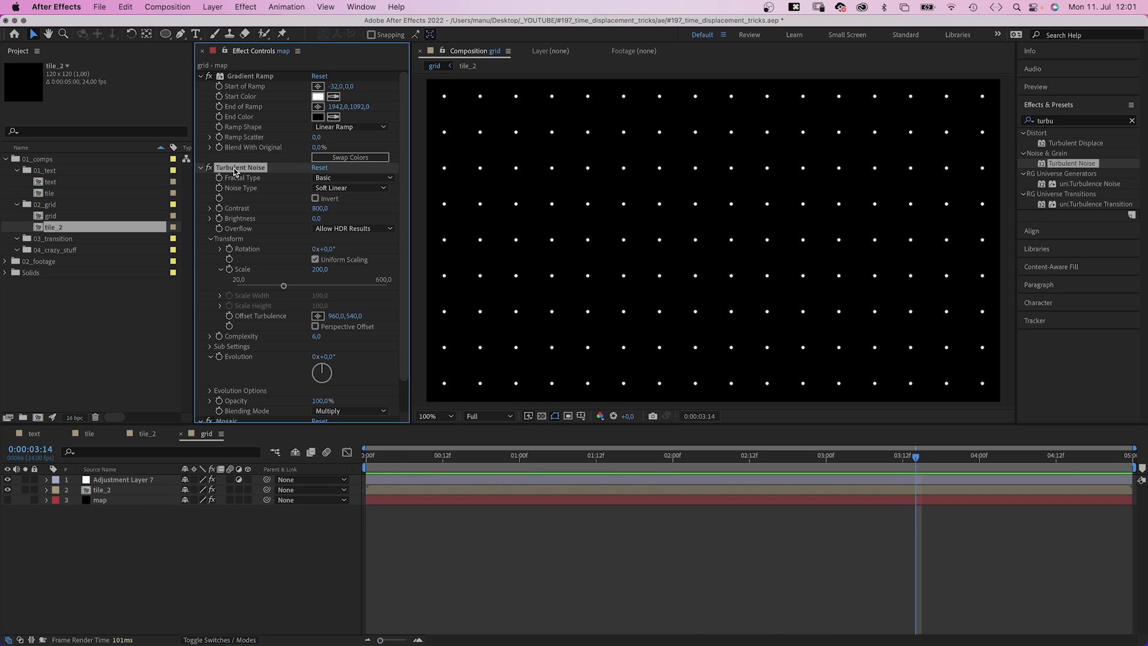
key(super+c)
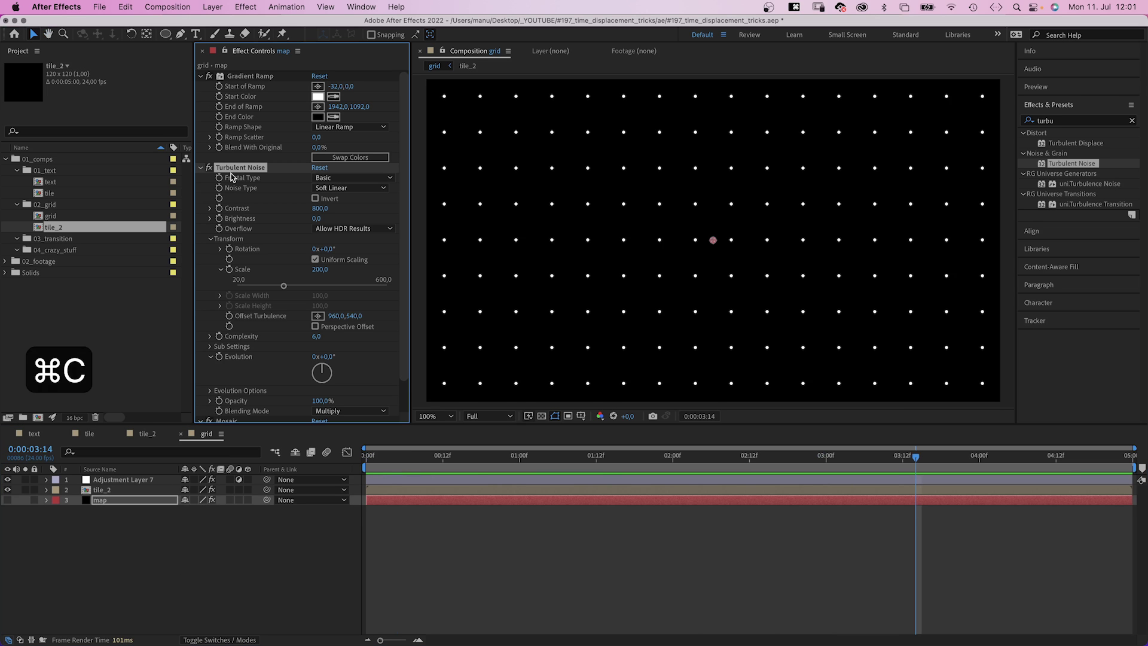
double_click(52, 182)
click(91, 499)
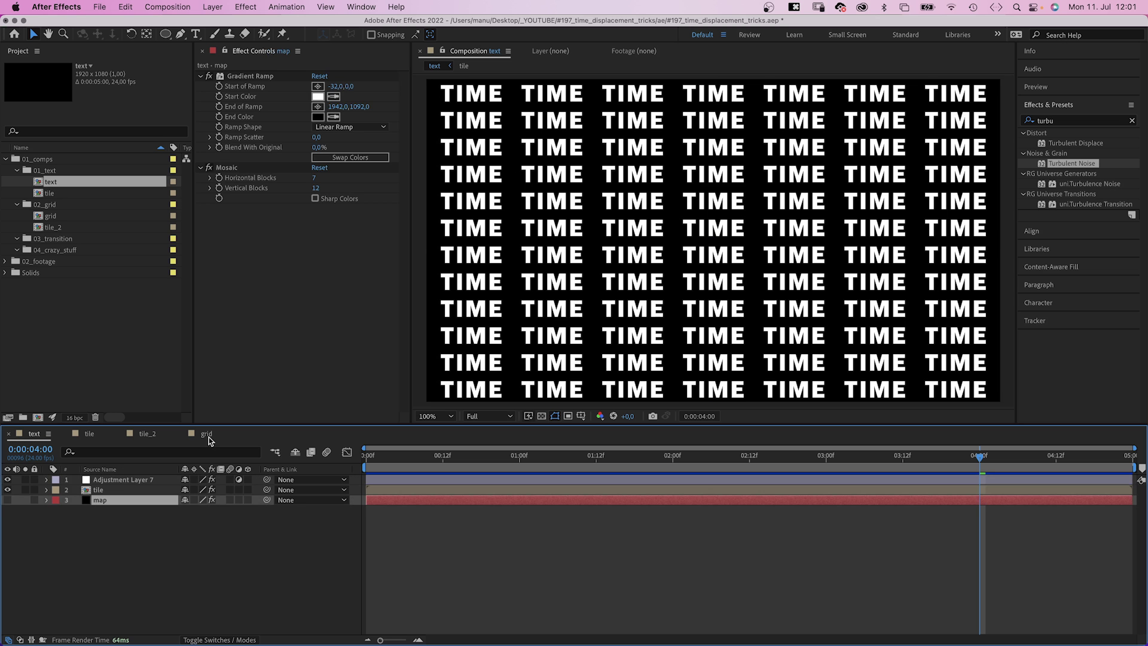
key(super+v)
drag(242, 209, 240, 169)
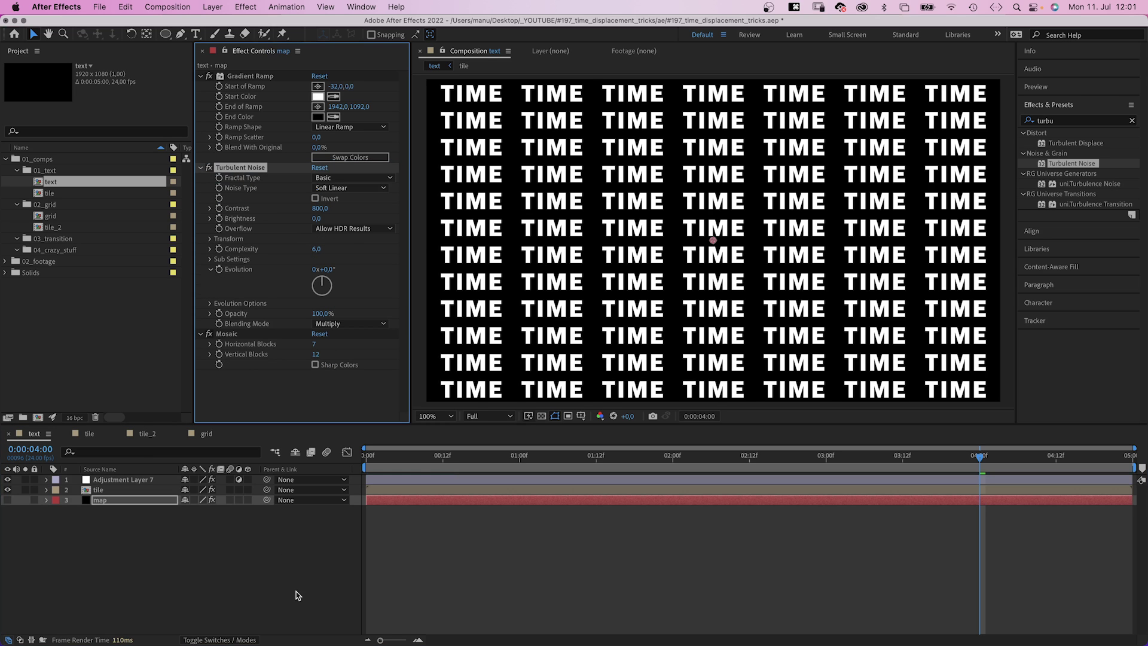
click(296, 591)
key(Home)
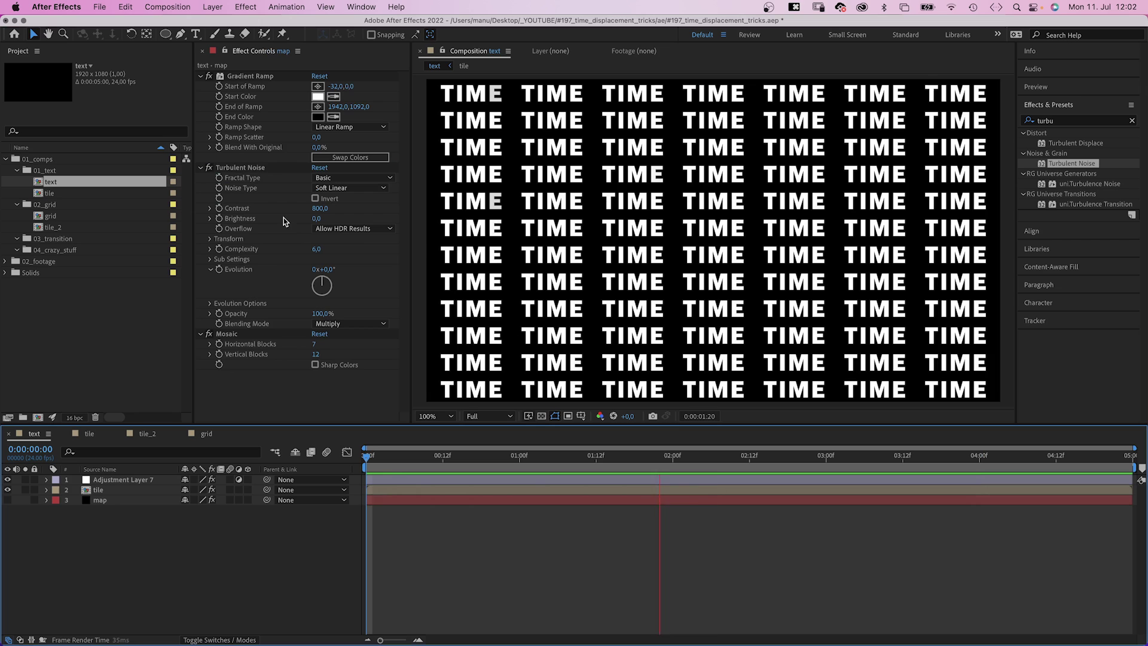
Set the text comp's Max Displacement Time to 1 and preview from the start.
key(space)
click(120, 480)
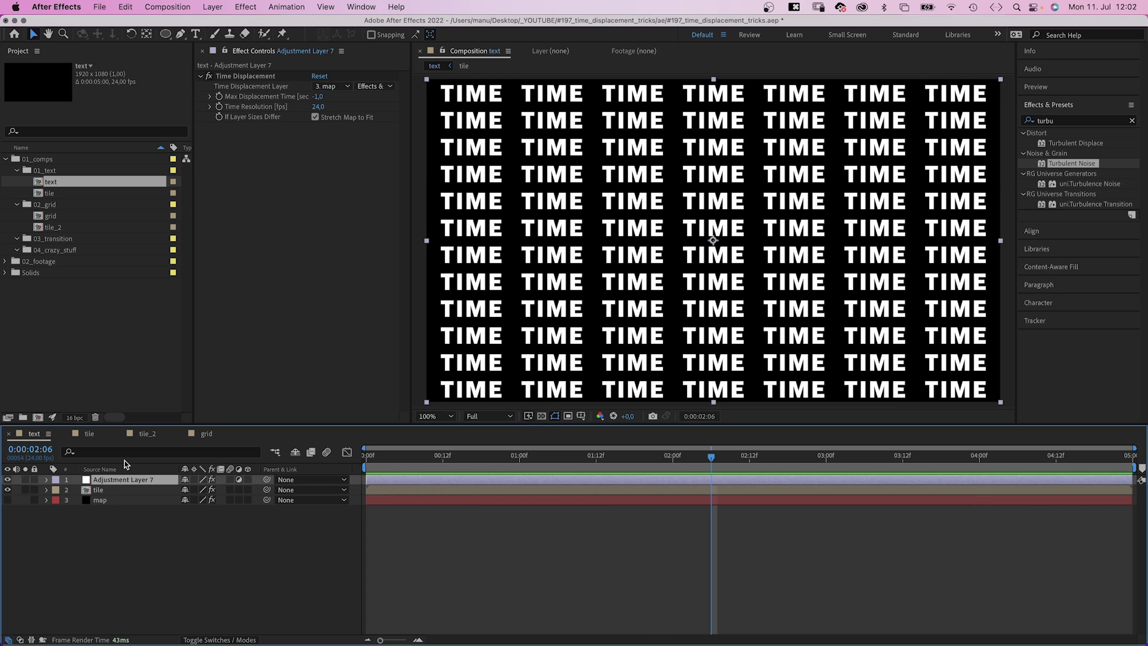
click(322, 97)
text(1)
key(Return)
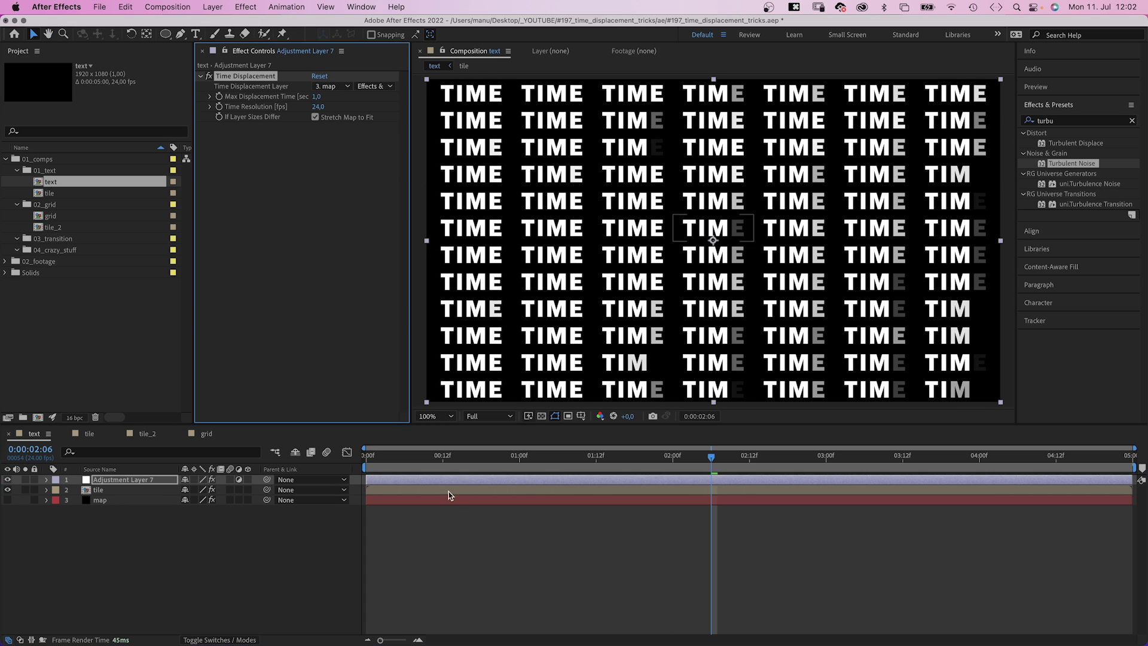
click(256, 591)
key(Home)
key(space)
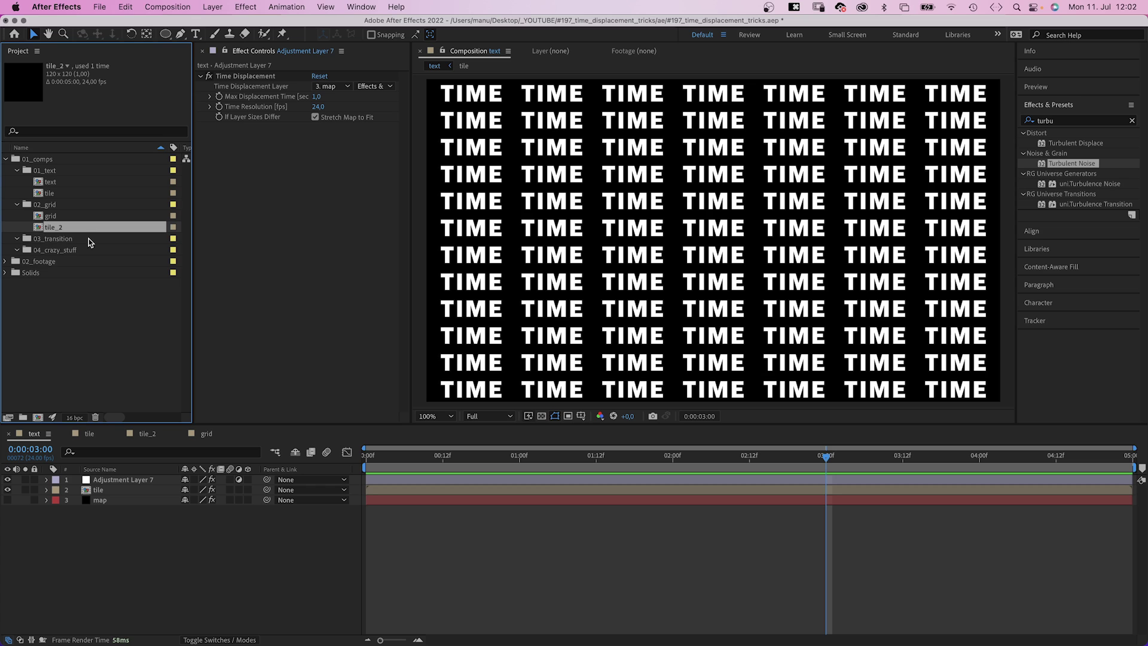
Duplicate tile_2 as tile_3 in 03_transition and replace its shape with a full-frame rectangle.
key(super+d)
drag(86, 242, 64, 257)
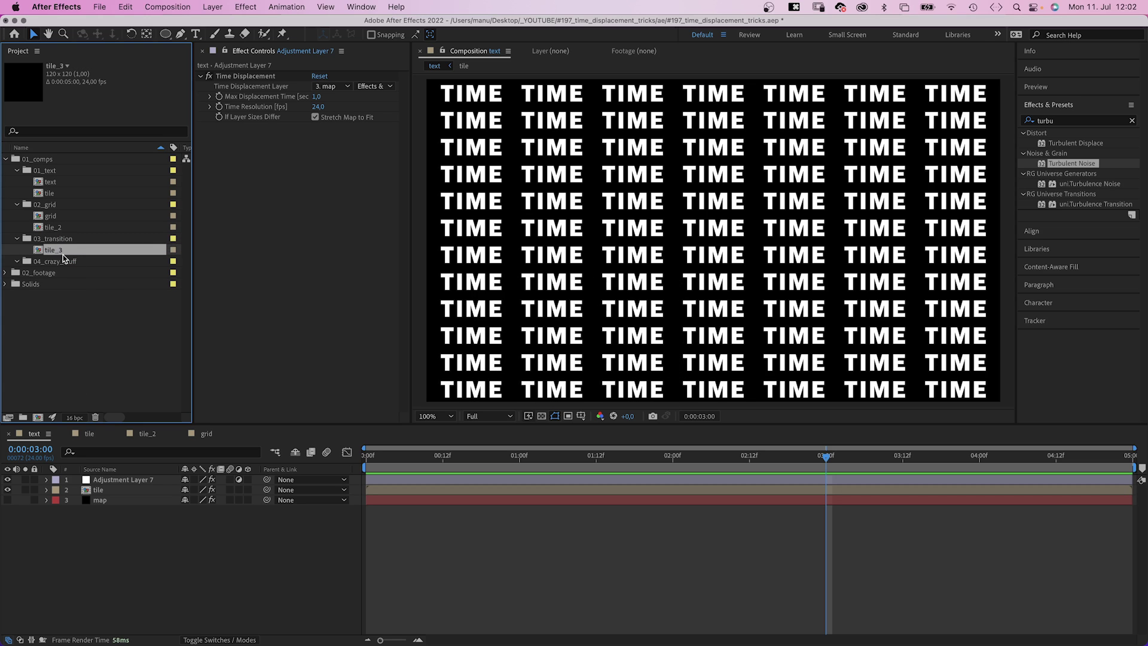
double_click(62, 252)
click(110, 482)
key(Delete)
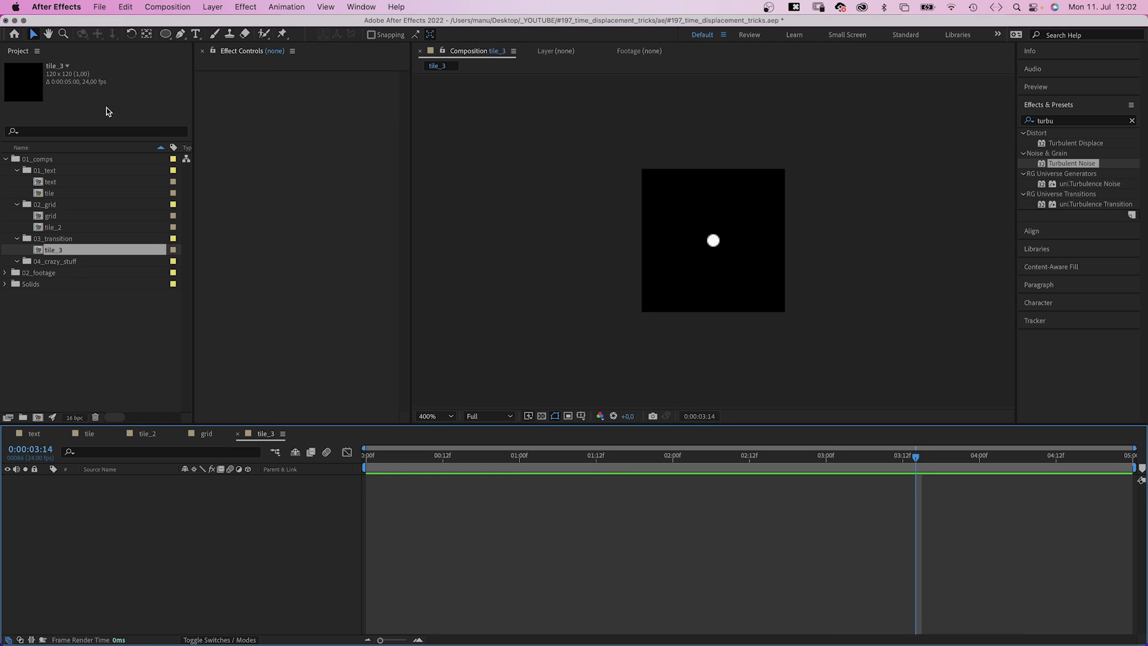
drag(165, 36, 203, 42)
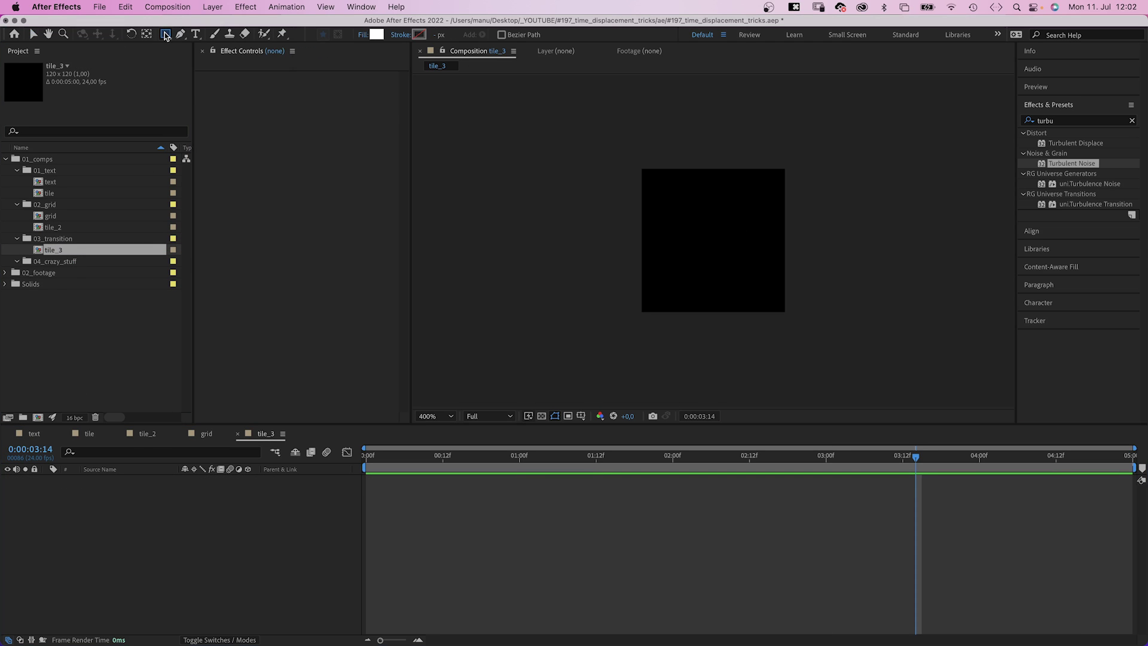
double_click(164, 35)
Keyframe the square's fill colour white at 0:00:01:00, then magenta one frame later.
click(66, 500)
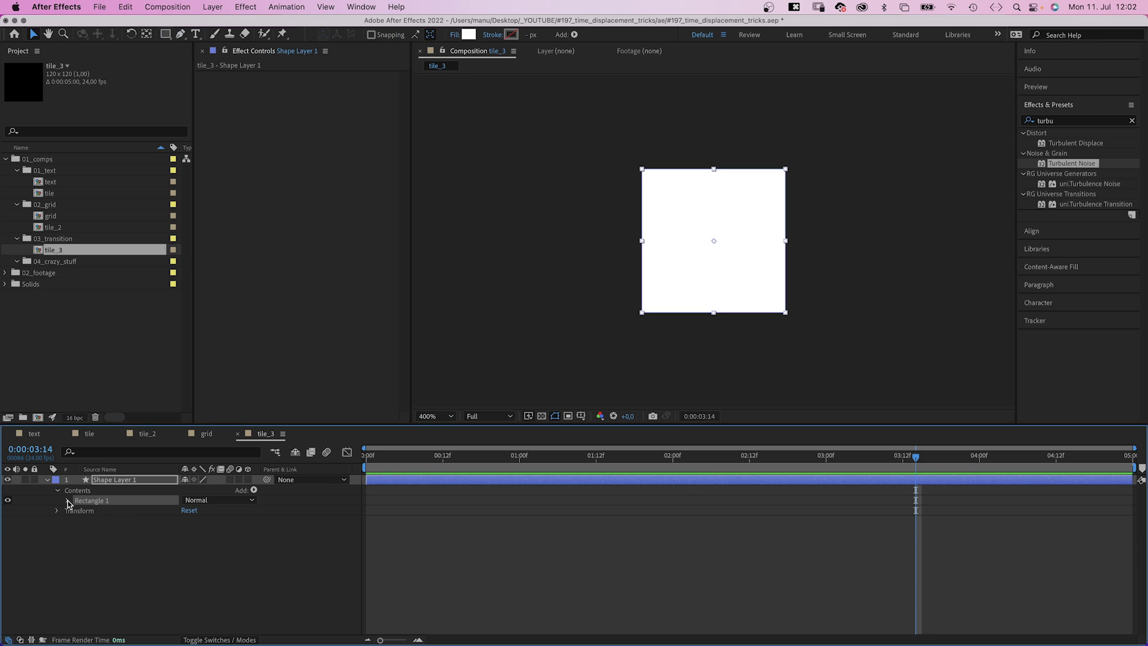
drag(504, 461, 519, 470)
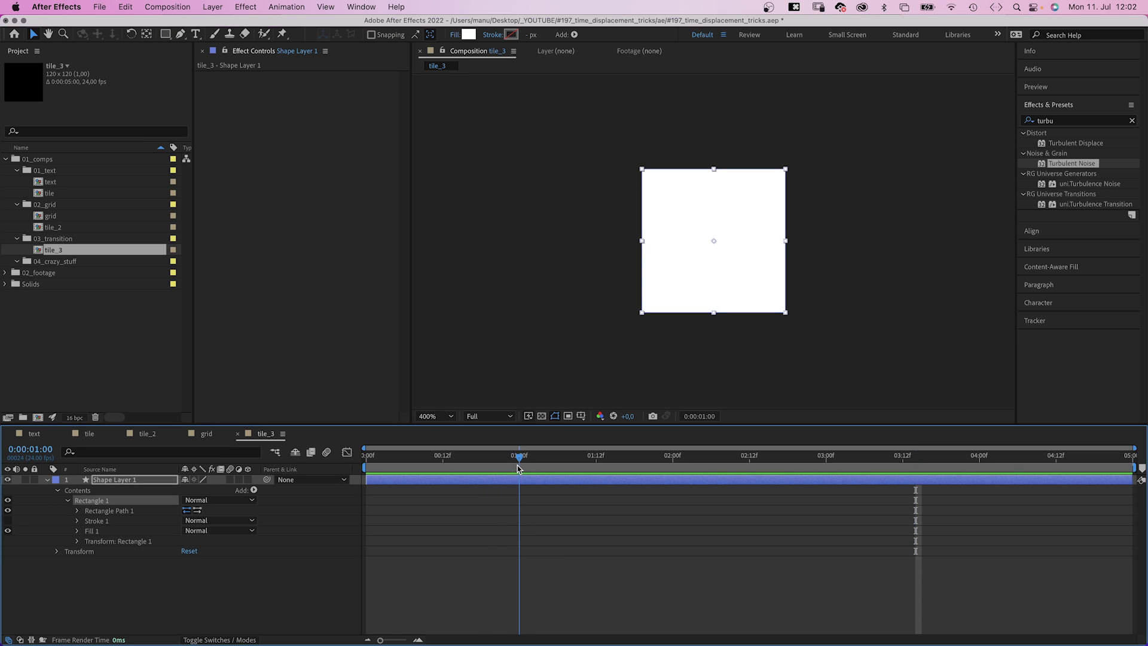
click(78, 531)
click(97, 561)
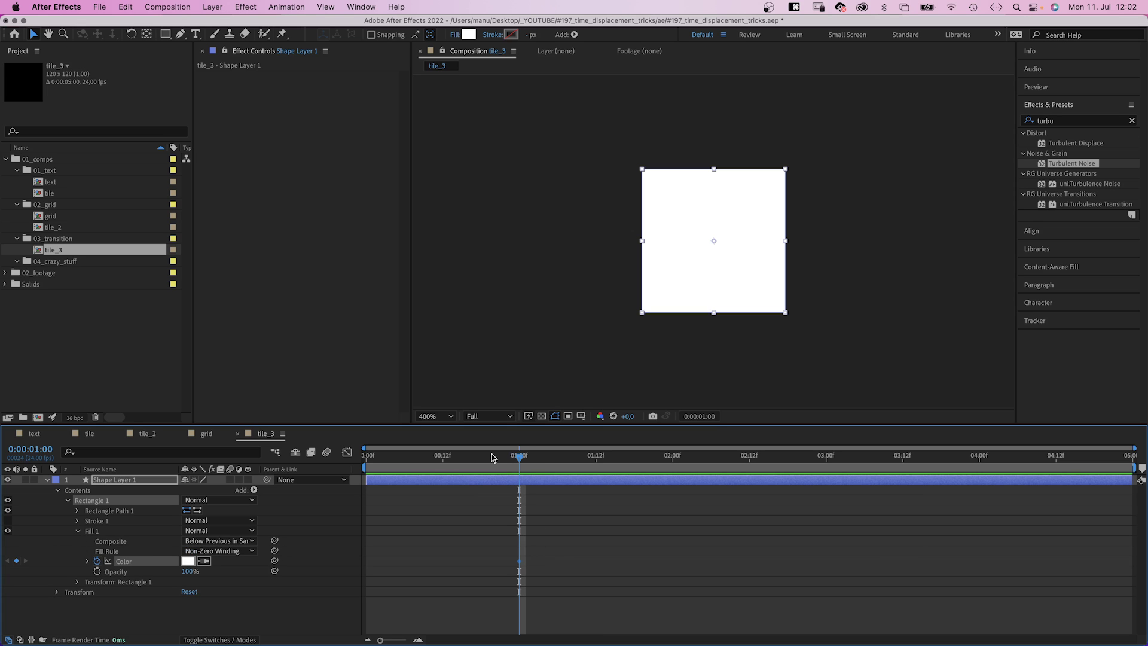
key(Page_Down)
click(187, 561)
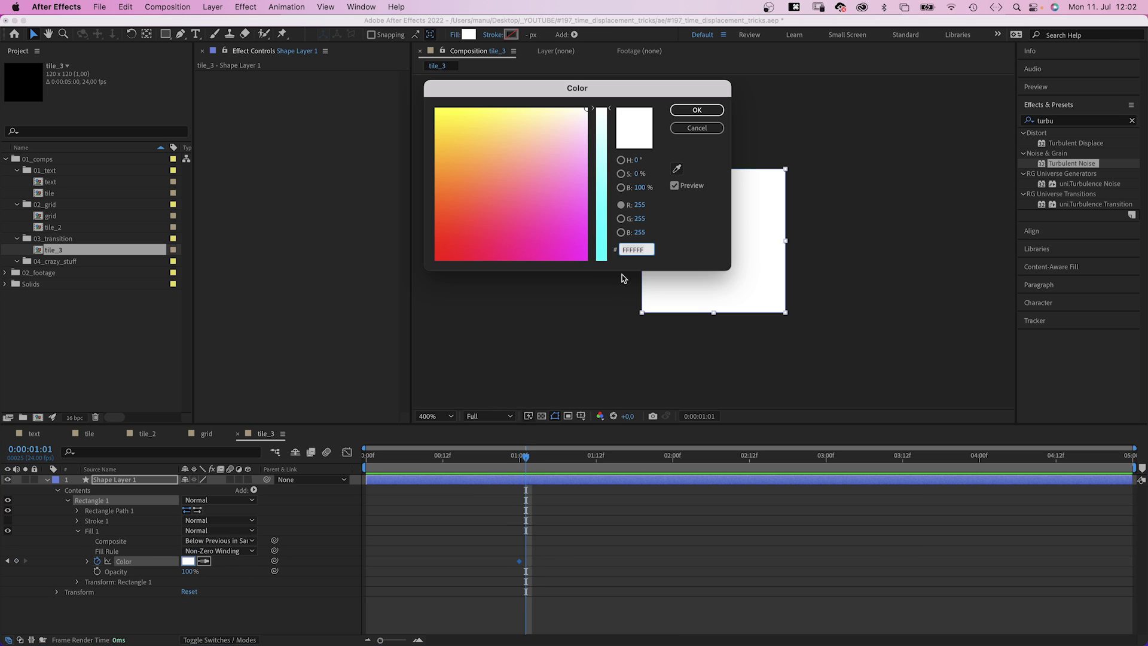
click(603, 268)
click(682, 112)
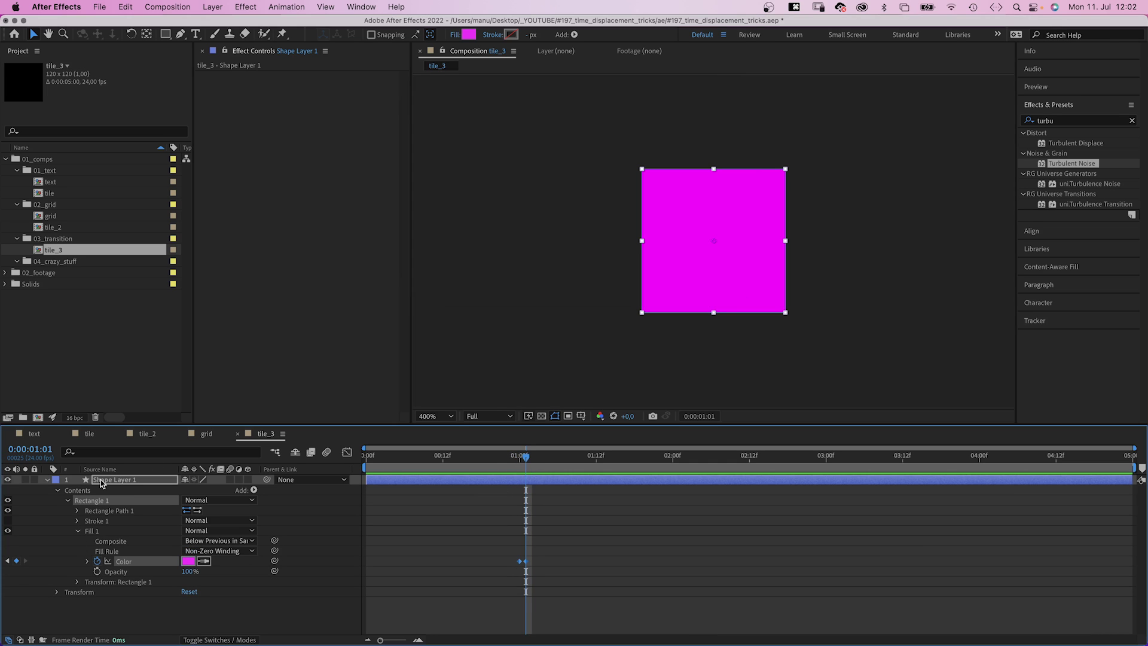
key(F2)
key(ctrl+grave)
Duplicate the grid comp into 03_transition and rename the copy transition.
click(51, 218)
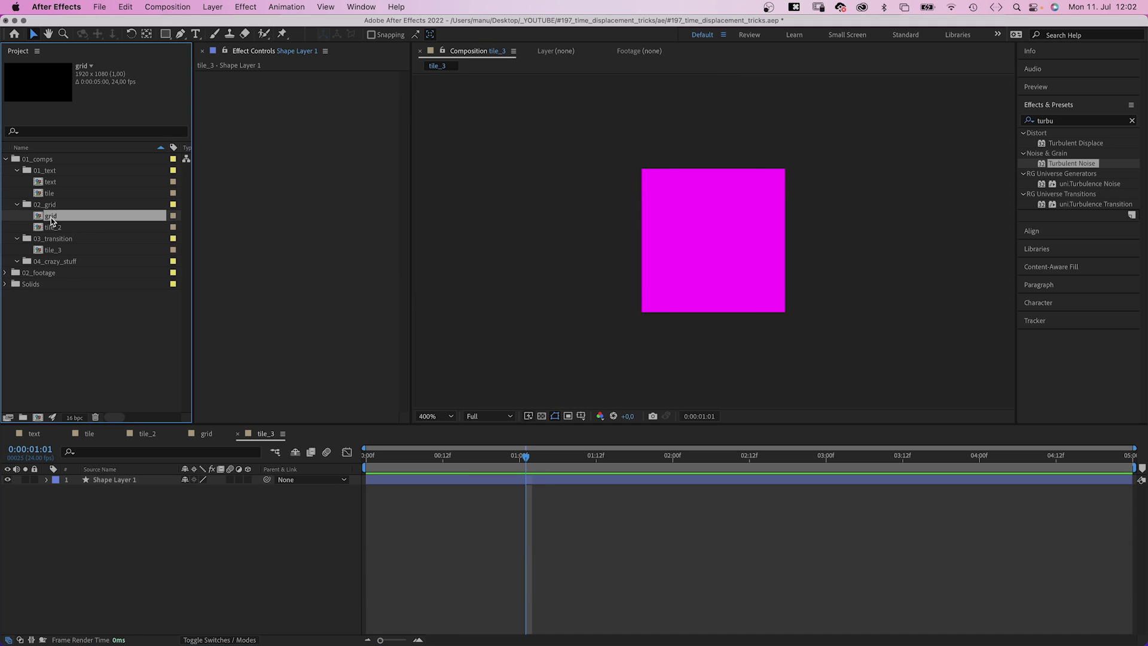
key(super+d)
drag(61, 227, 62, 252)
key(Return)
text(tra)
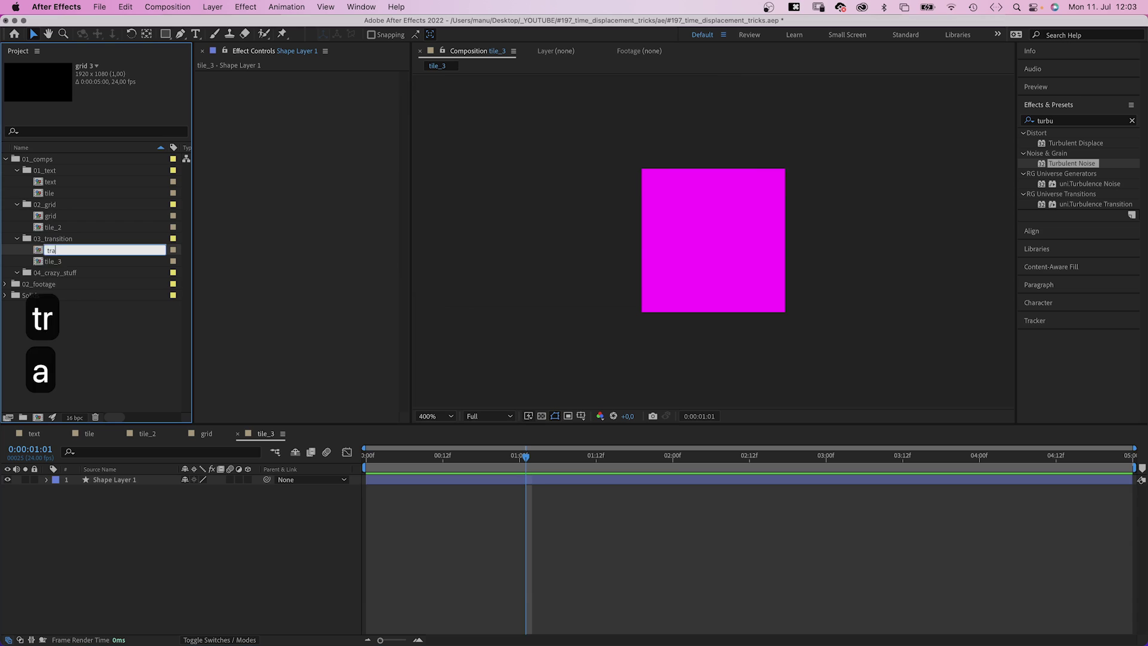
text(nsition)
key(Return)
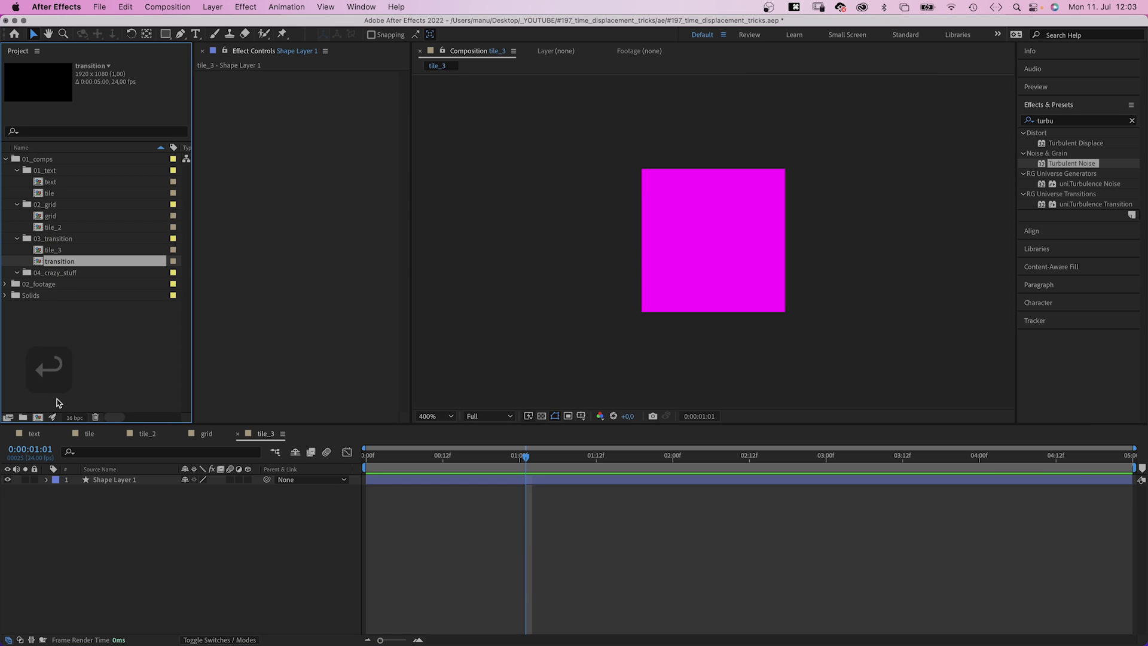
In transition, swap tile_3 in for the tile_2 layer and preview from the start.
double_click(56, 261)
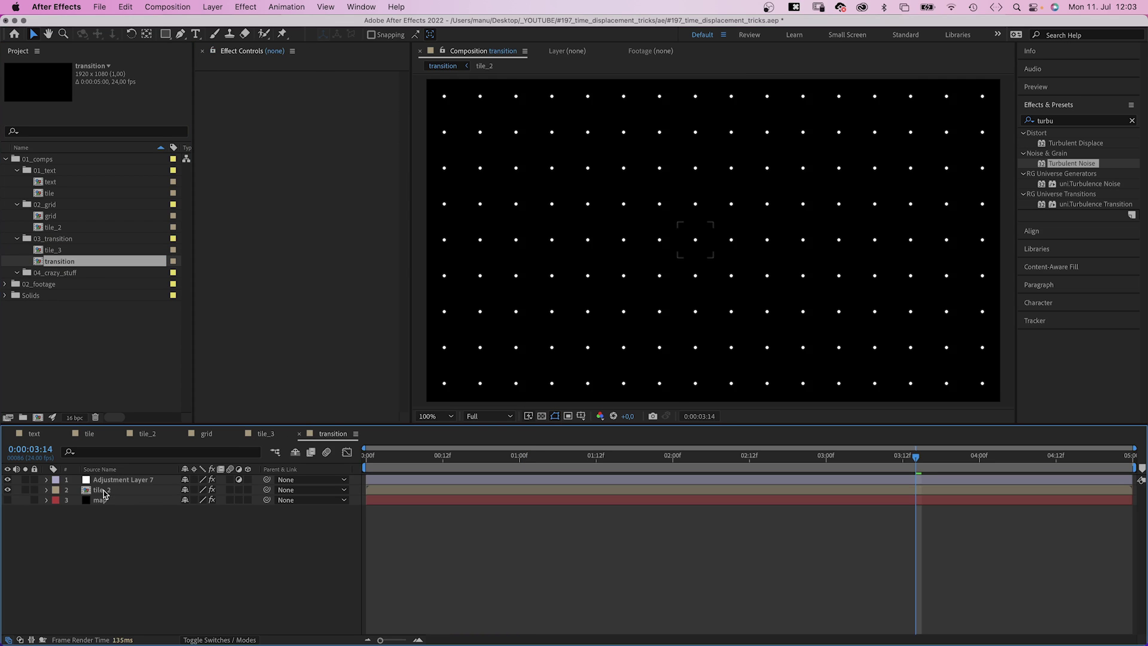
click(103, 493)
drag(55, 251, 102, 492)
drag(629, 454, 245, 551)
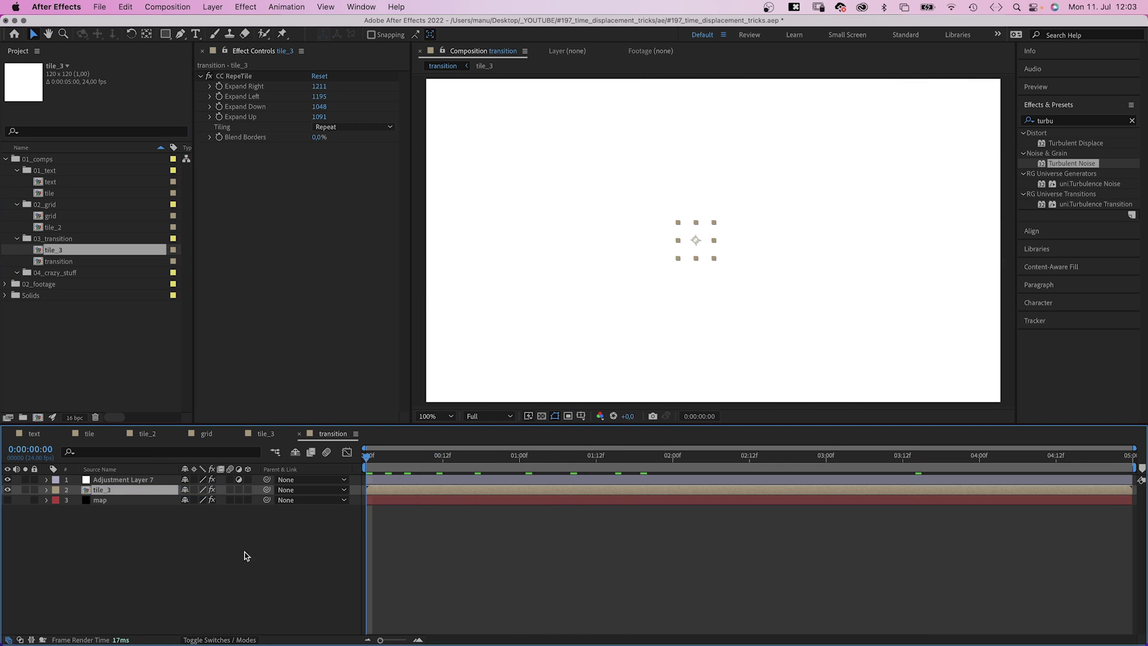
key(space)
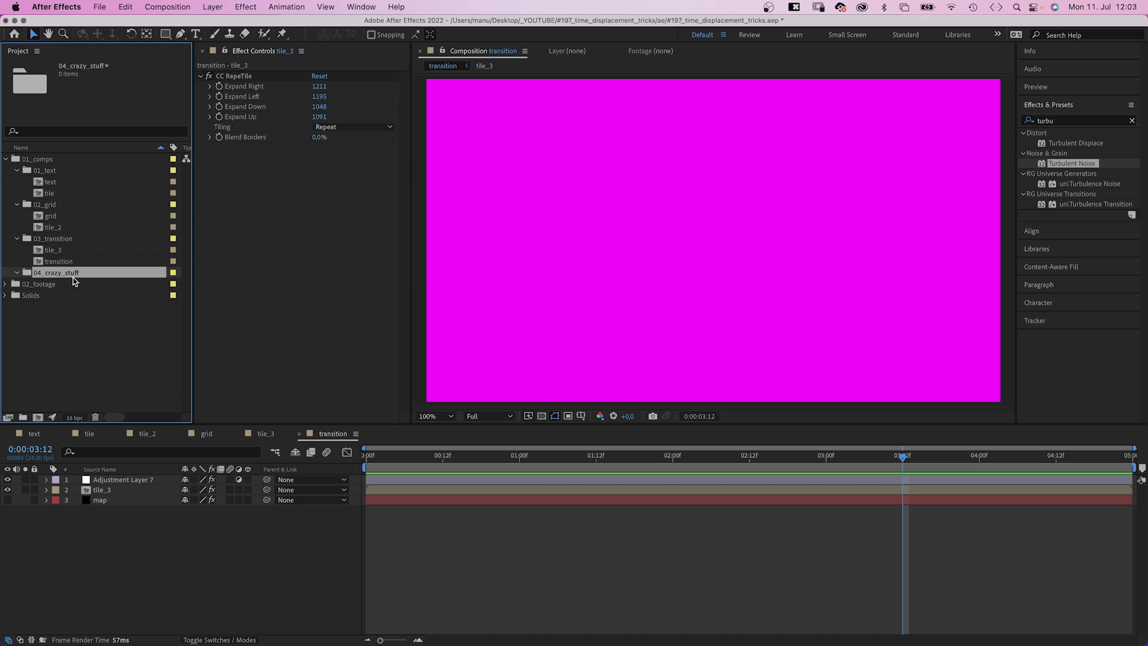
Create a new 1920x1080 composition named crazy stuff.
key(super+n)
text(cr)
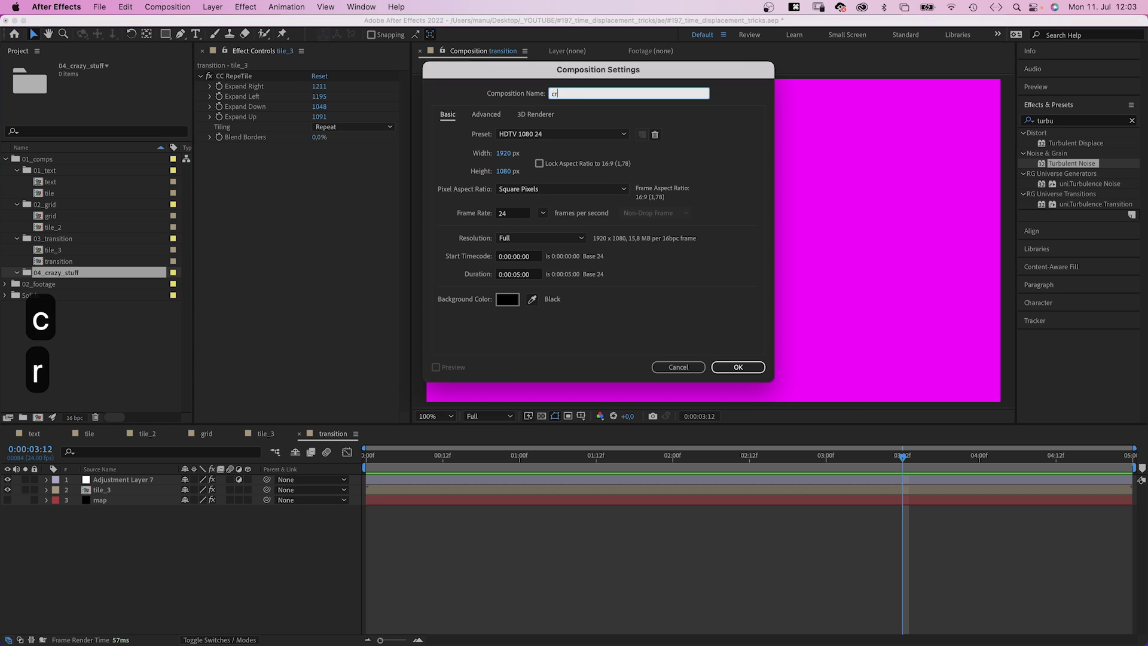
text(azy stuff)
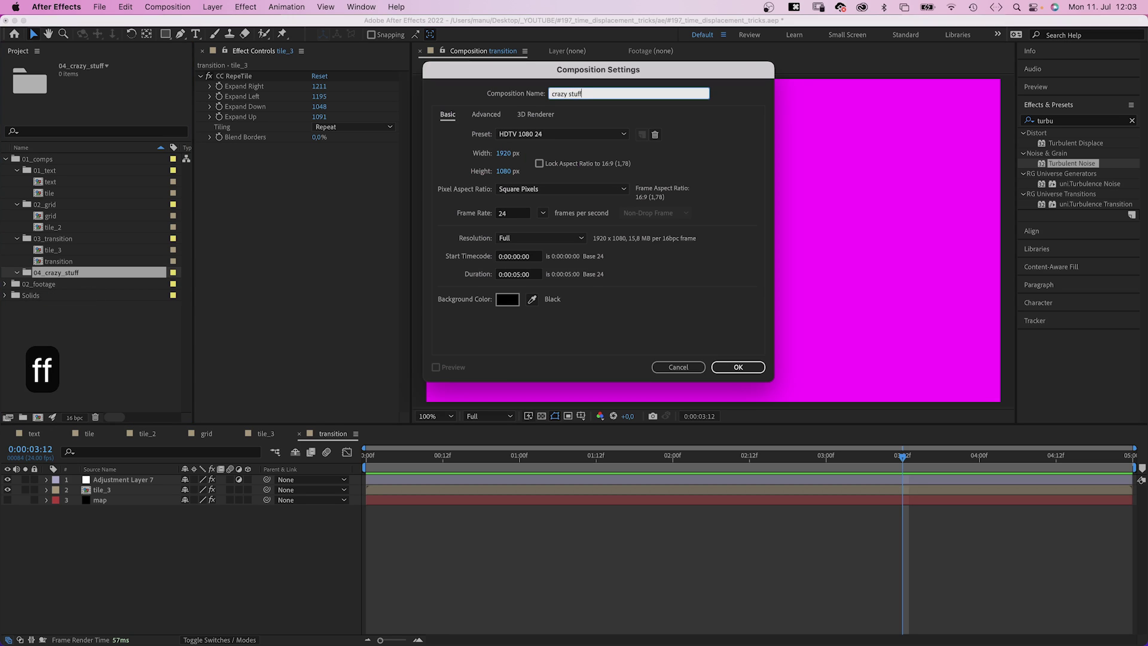
key(Return)
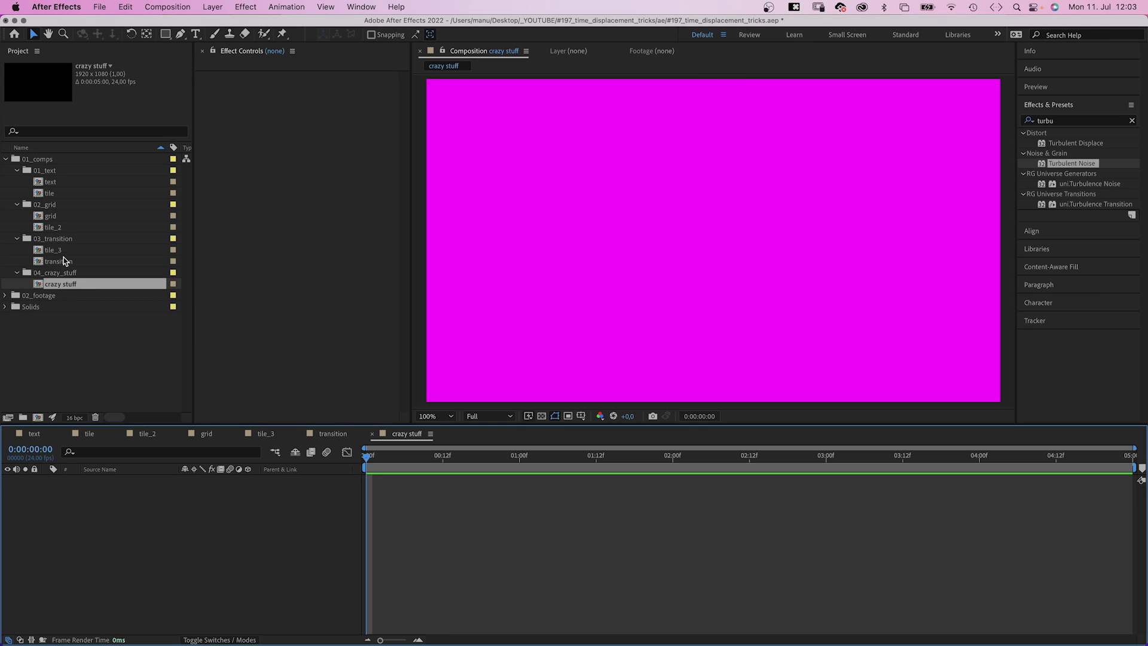
Copy the transition comp's map layer and paste it into crazy stuff.
double_click(64, 262)
click(108, 502)
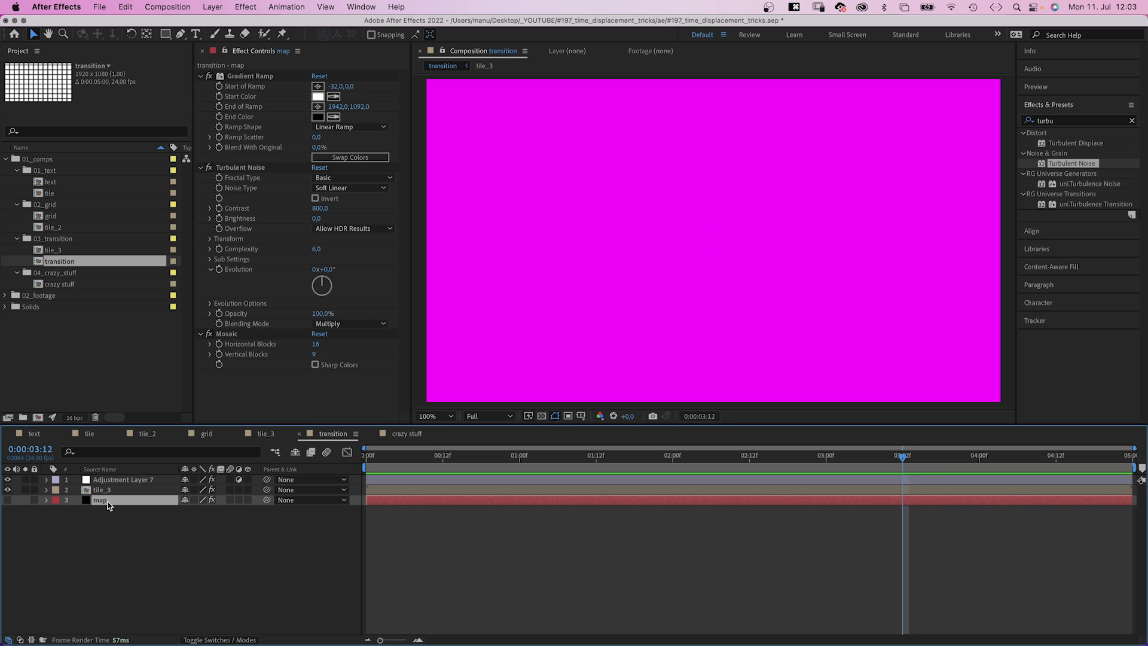
key(super+c)
double_click(60, 284)
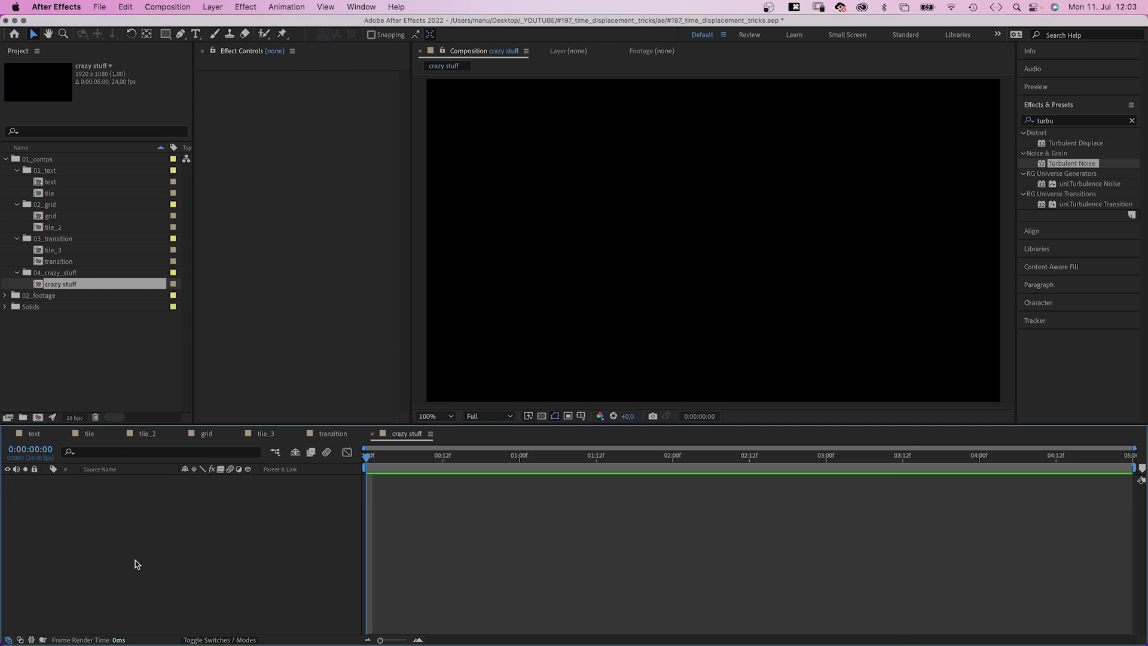
key(super+v)
click(233, 336)
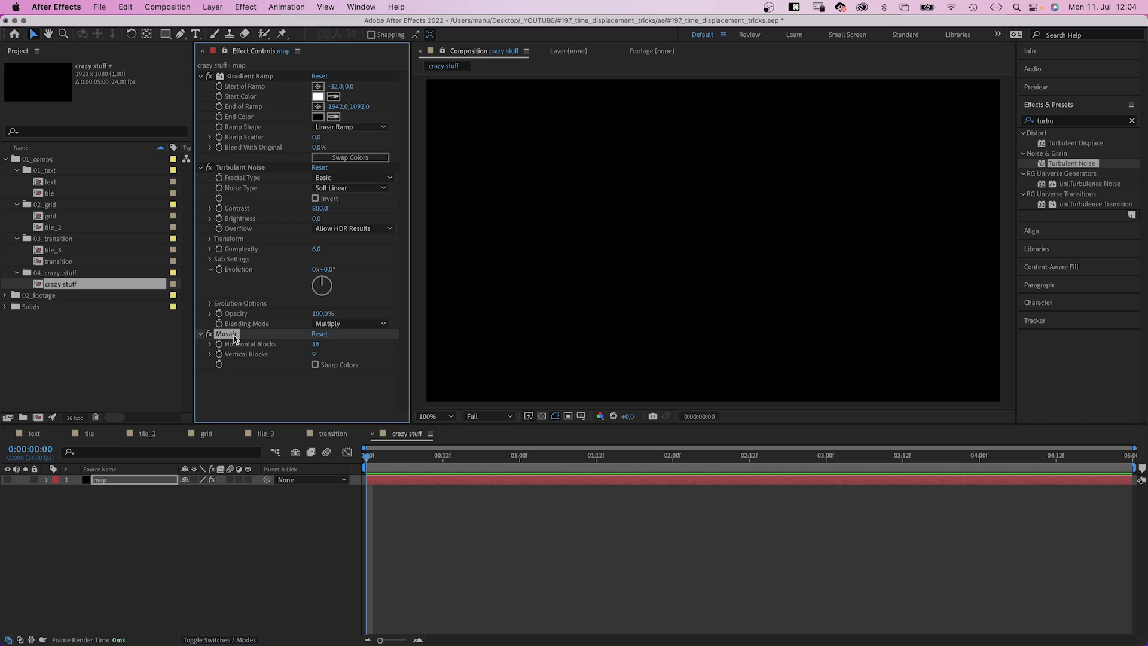
Show map, delete Mosaic, and set Turbulent Noise to Block, Scale Height 2000, Complexity 1.
click(7, 480)
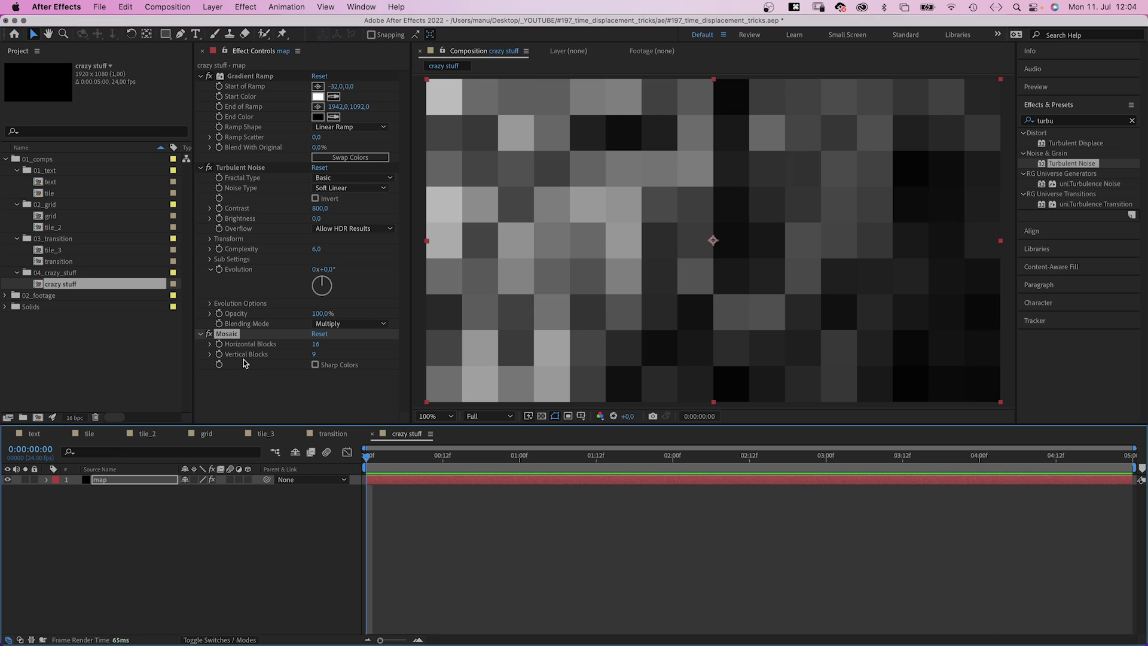
key(Delete)
click(351, 188)
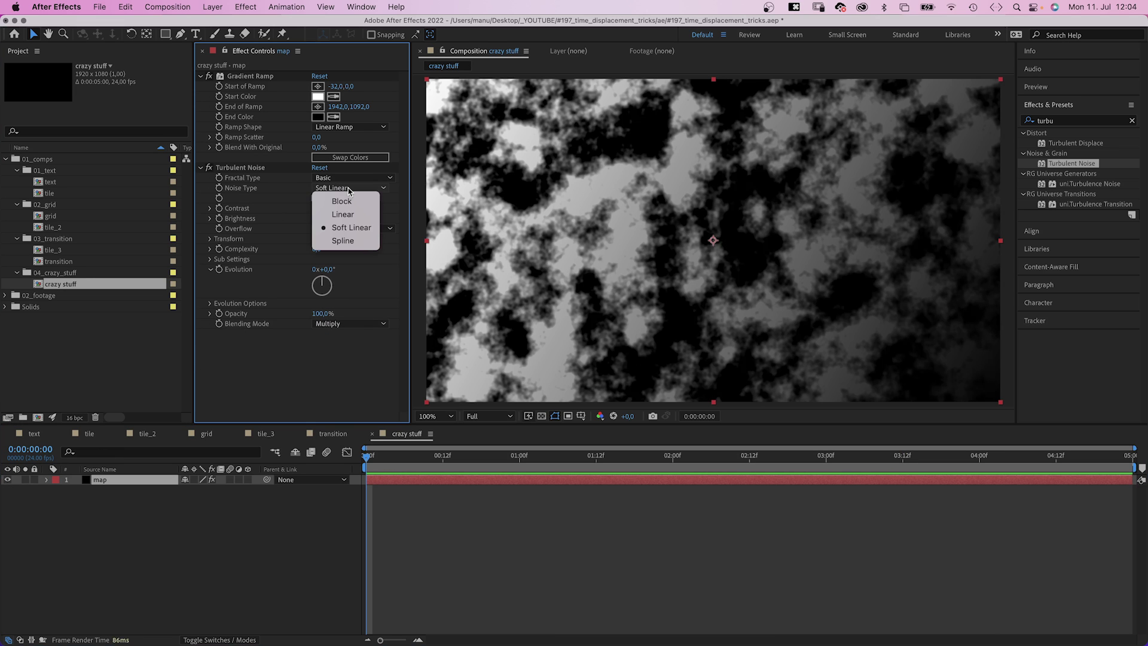
click(346, 199)
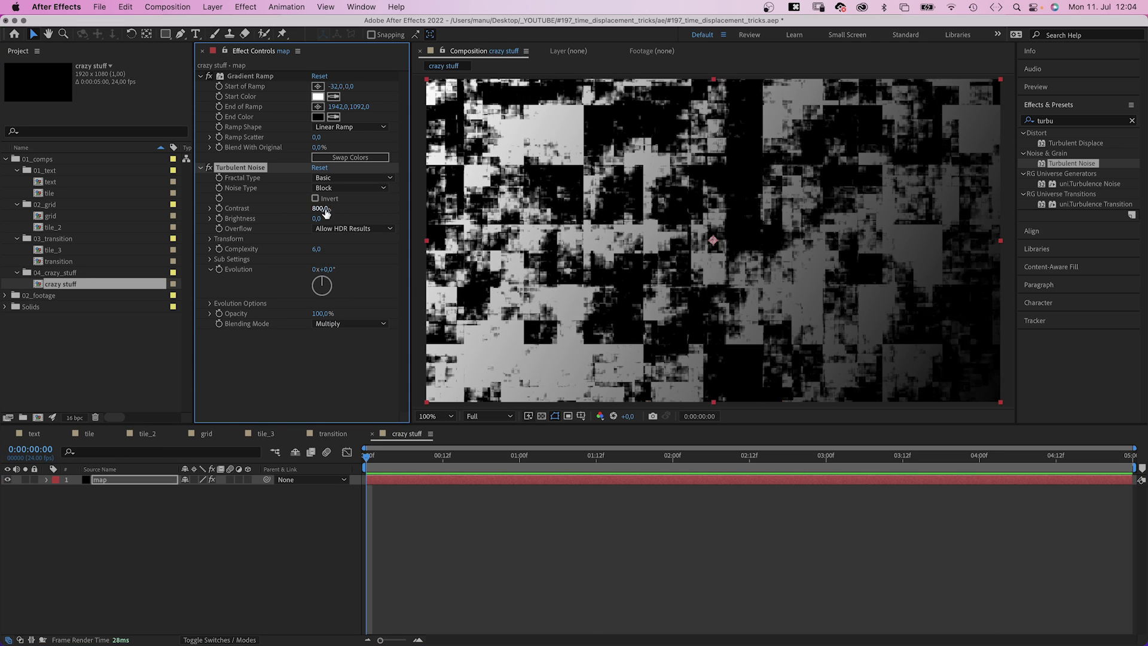
click(210, 240)
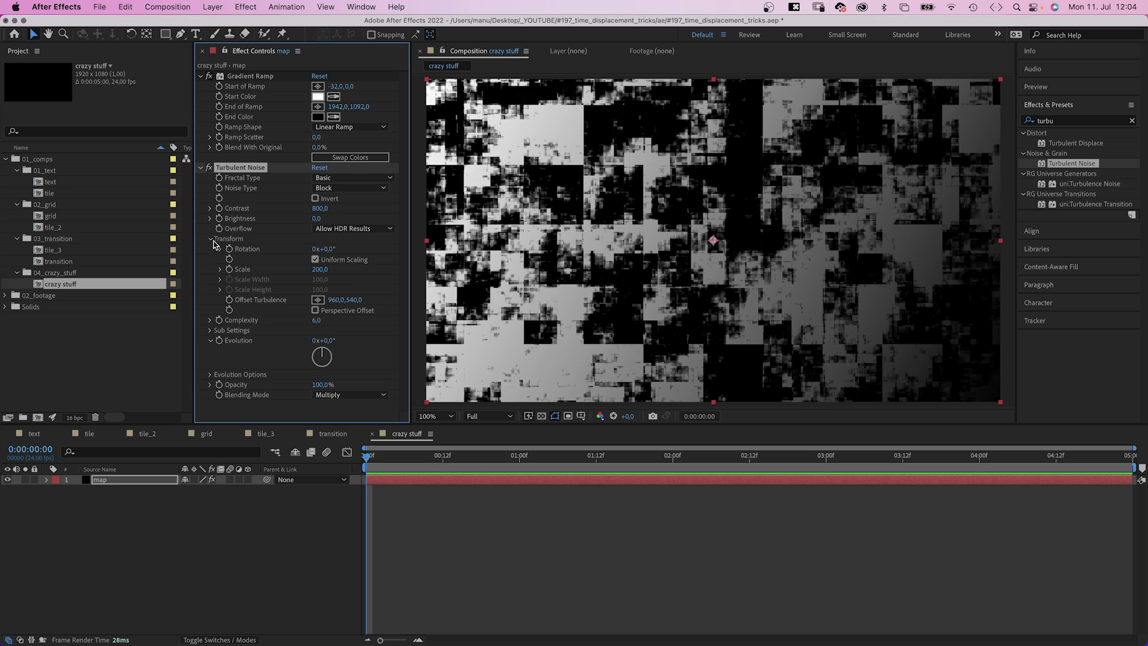
click(316, 259)
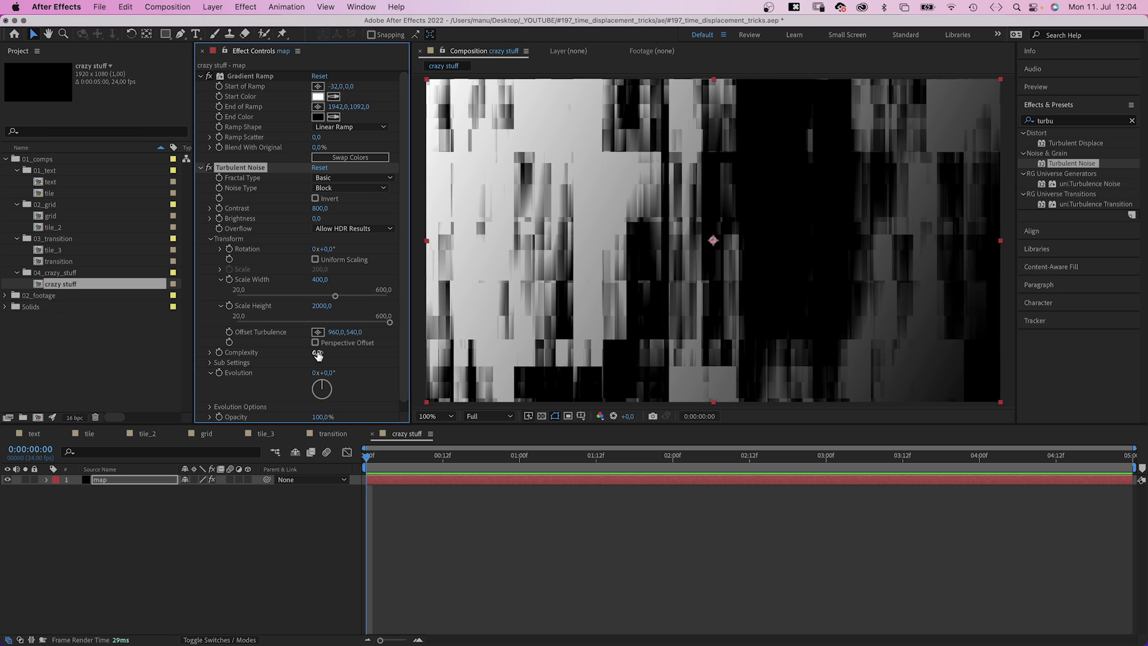
text(1)
key(Return)
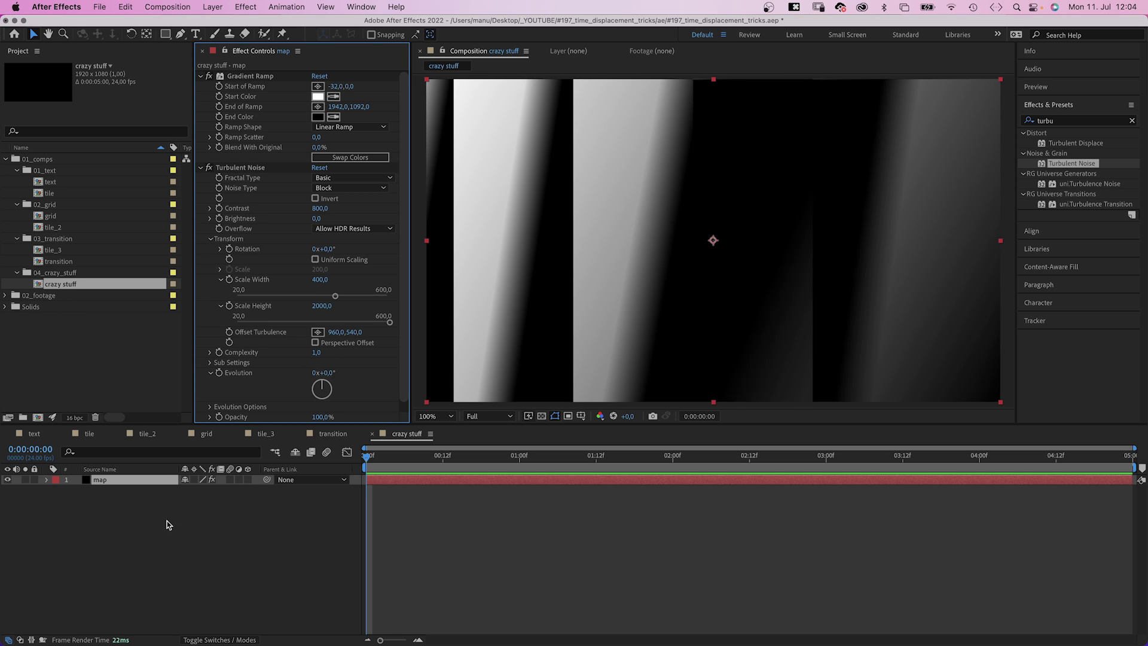
click(162, 543)
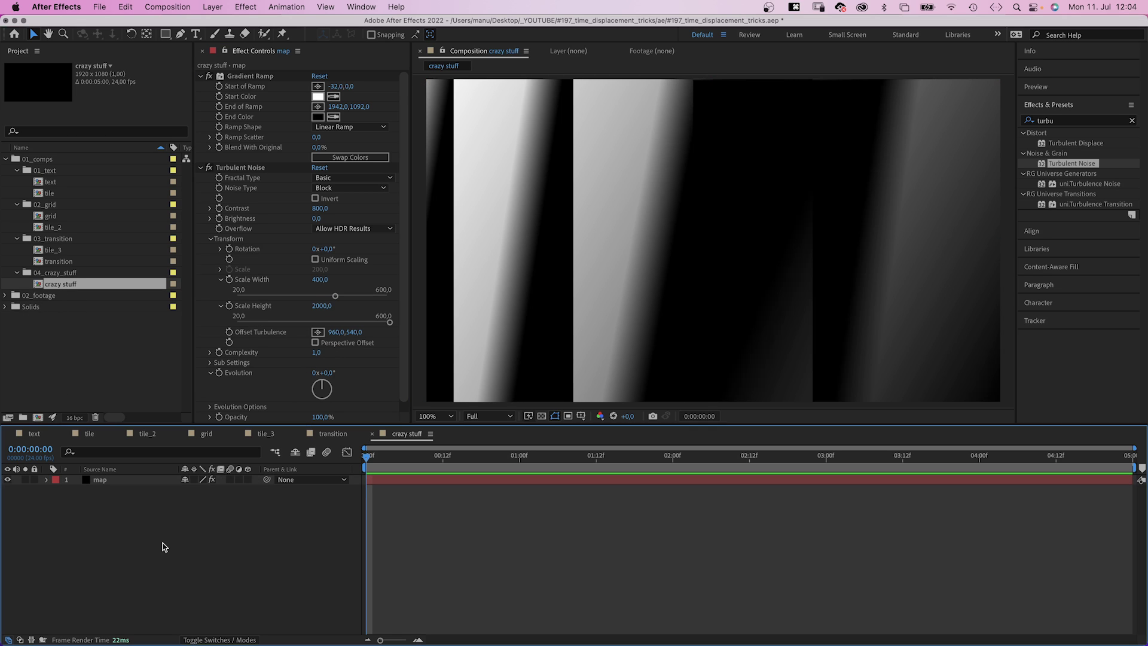
Add a white rectangle shape layer sized 2500 by 2500.
double_click(165, 34)
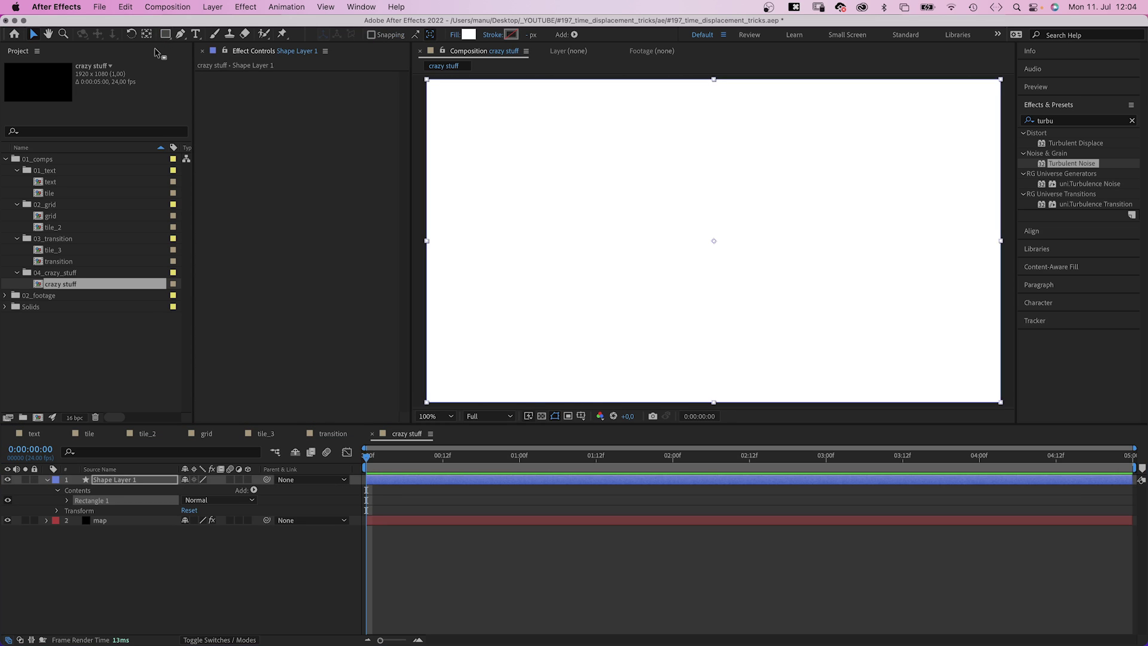
click(64, 500)
click(78, 511)
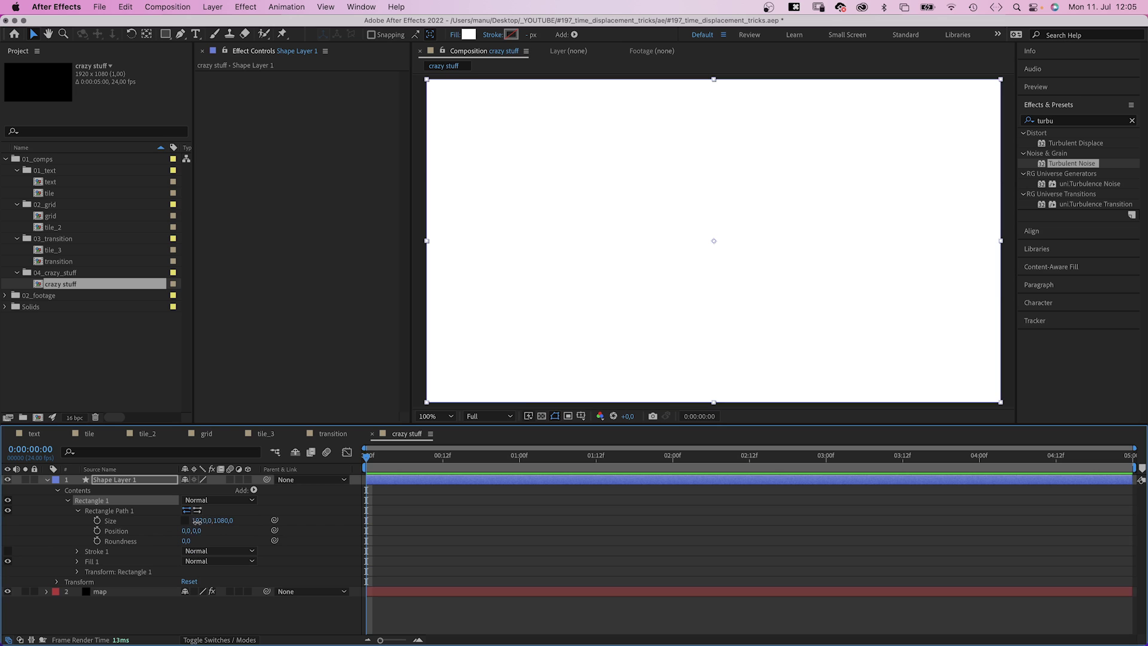
text(2500)
key(Tab)
text(2500)
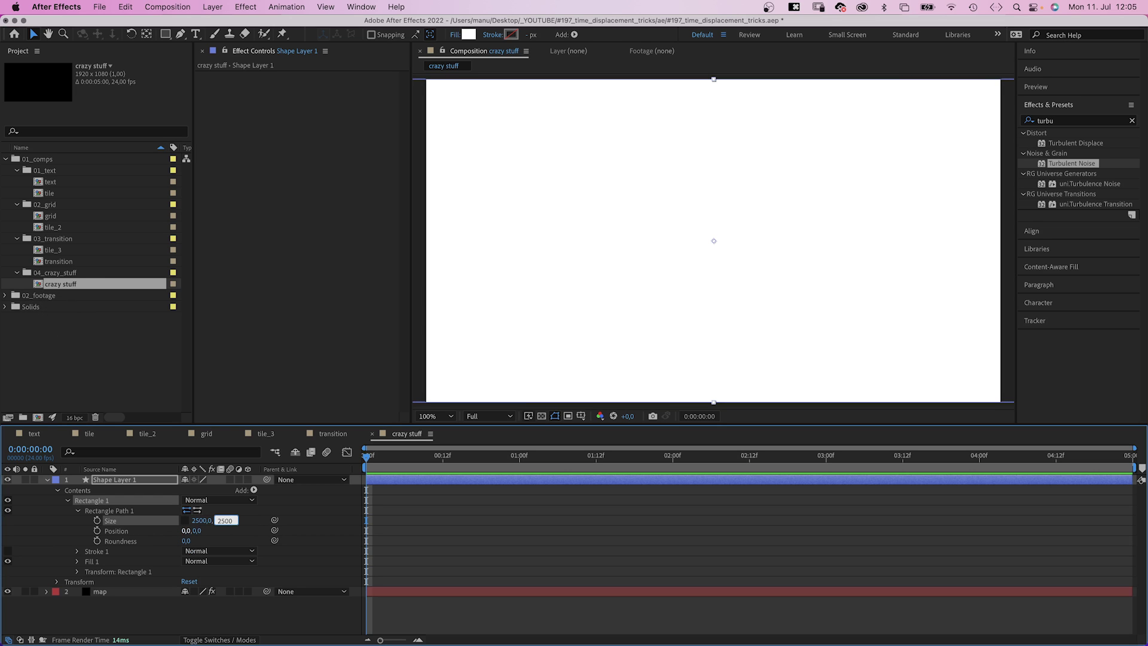
key(Return)
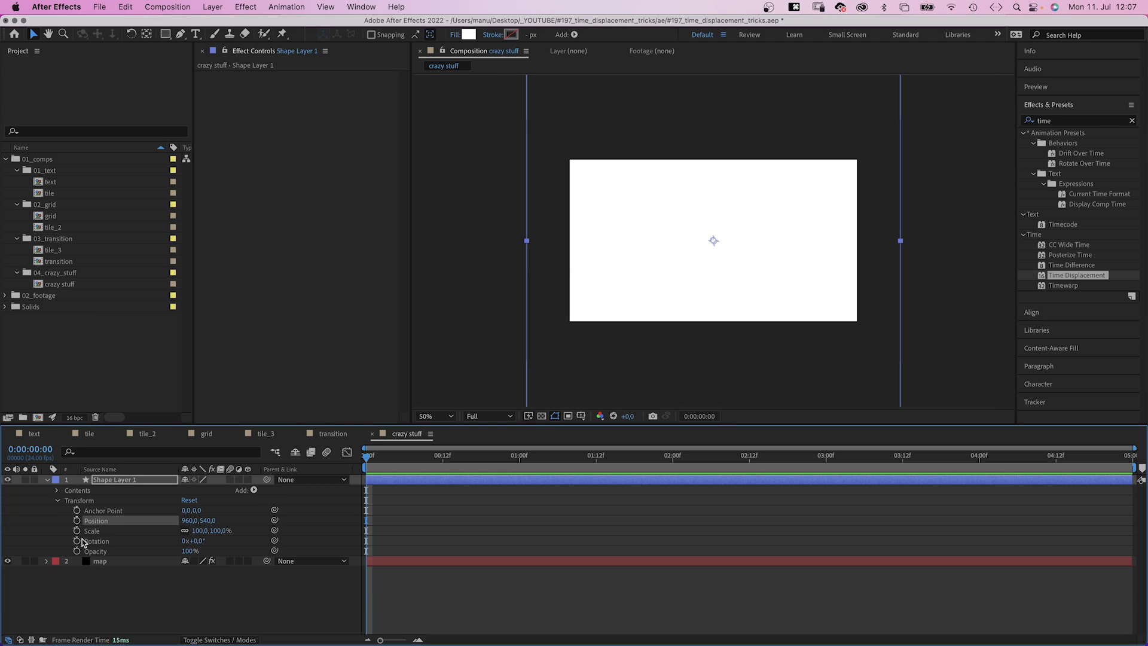
Add wiggle(6,200) to the layer's Position and wiggle(6,50) to its Scale.
alt+click(76, 521)
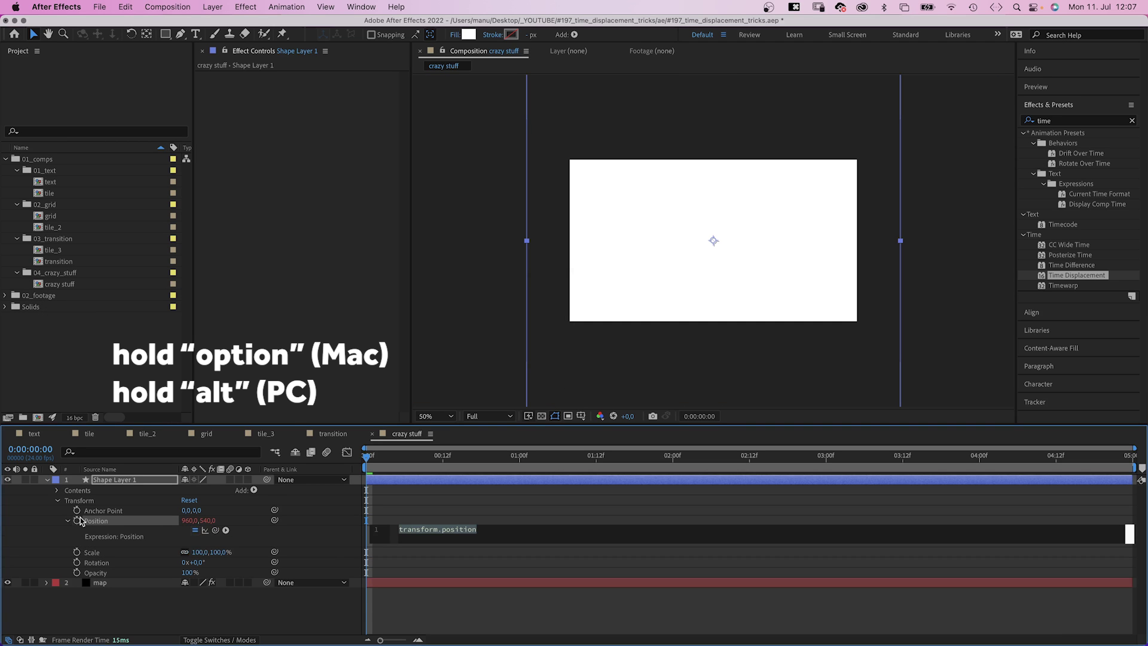
text(wigg)
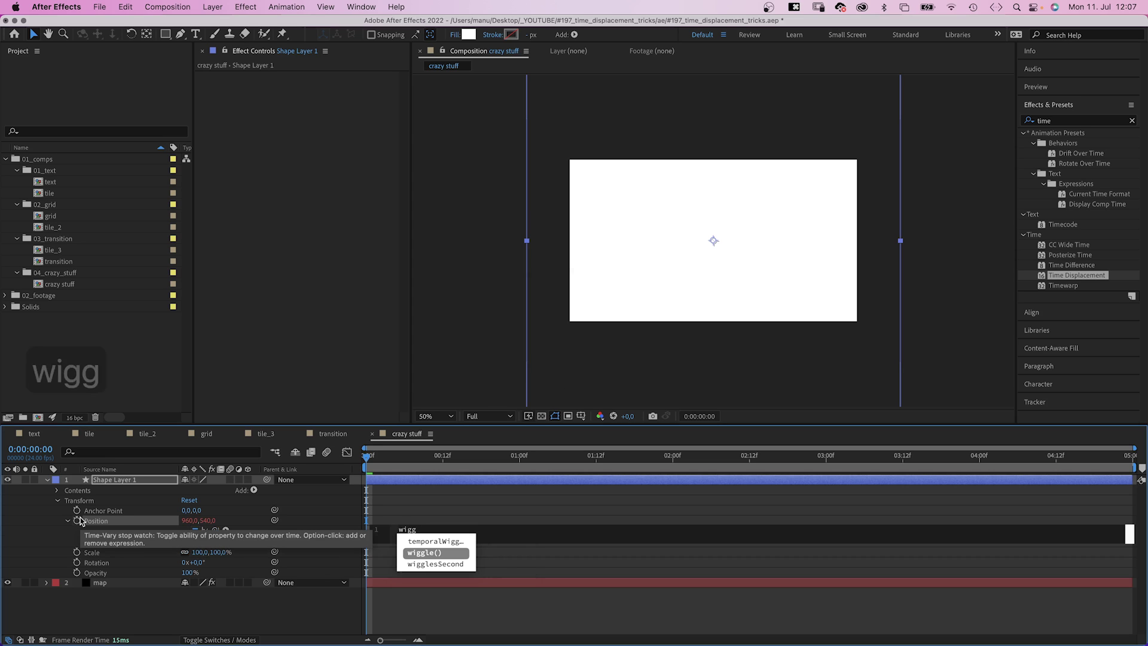
key(Return)
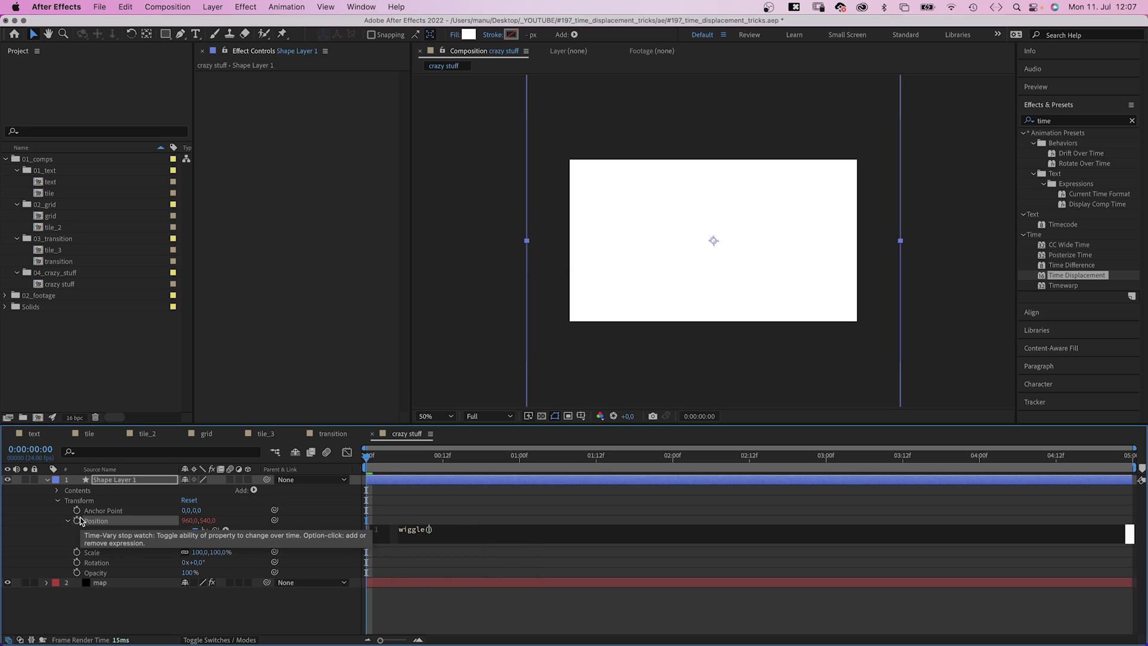
text(6,200)
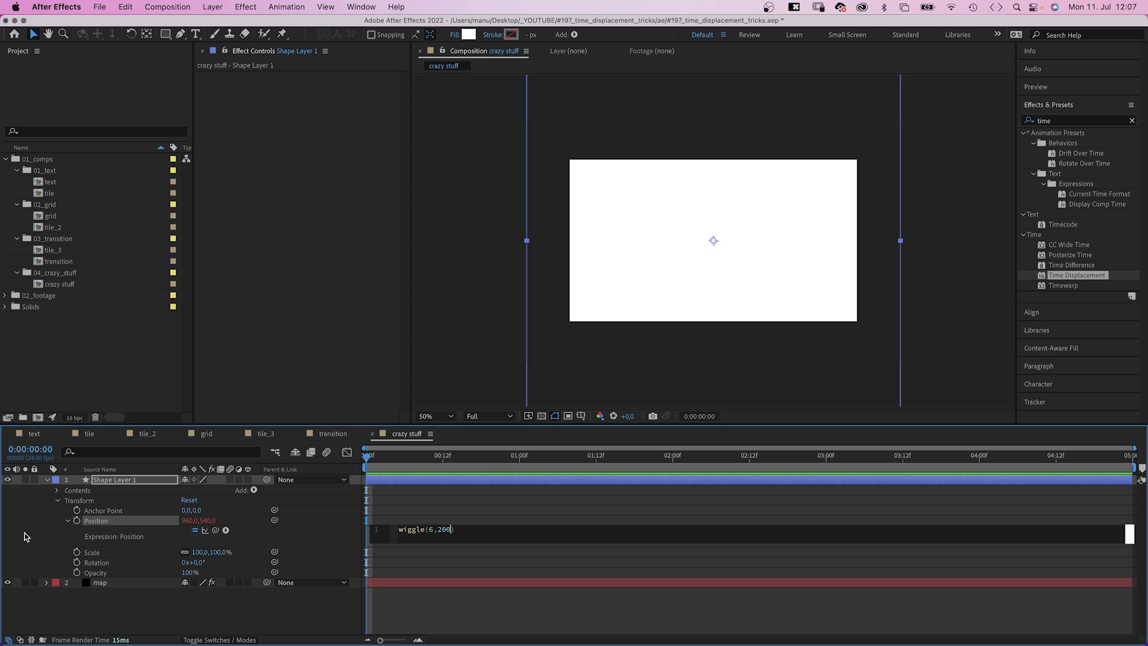
click(49, 541)
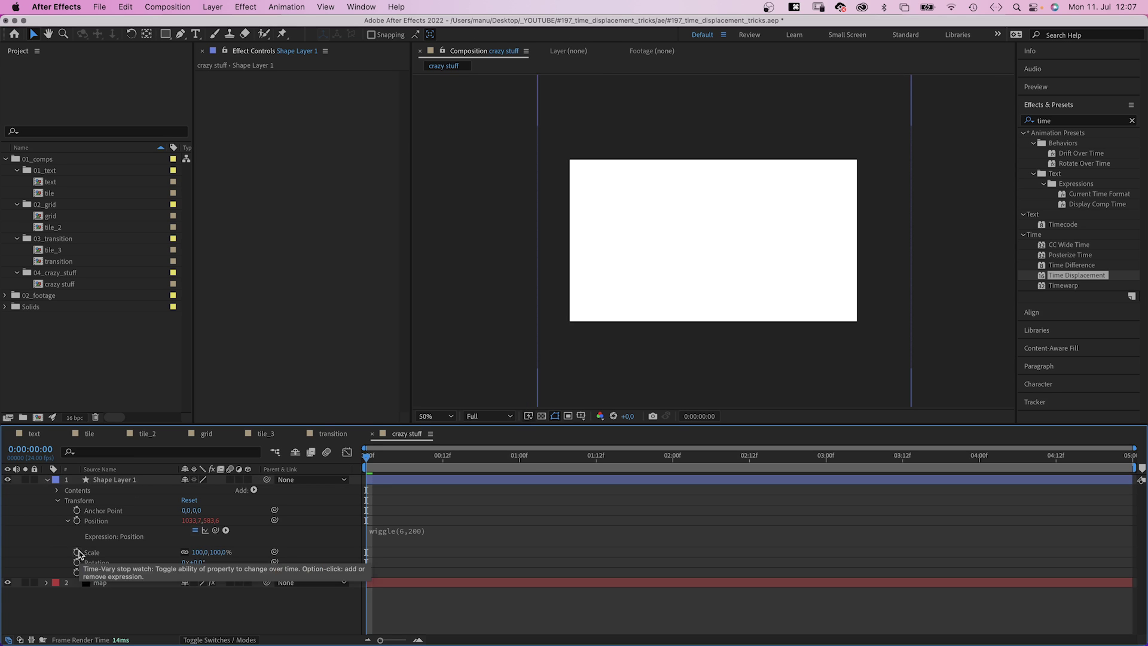
alt+click(77, 552)
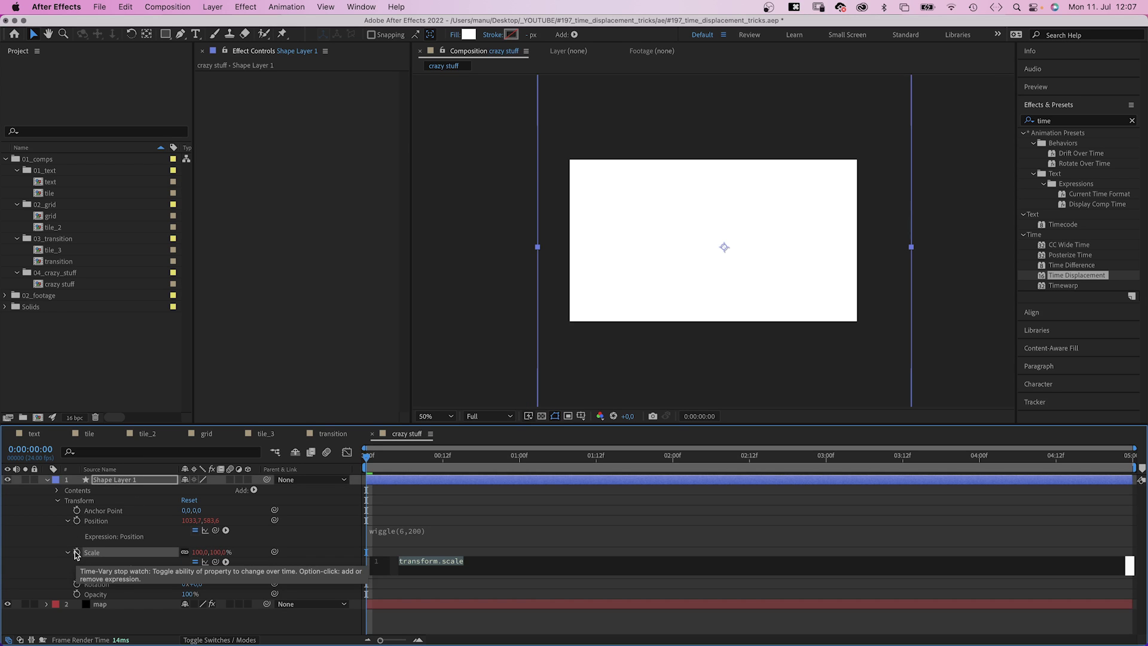
text(wiggle)
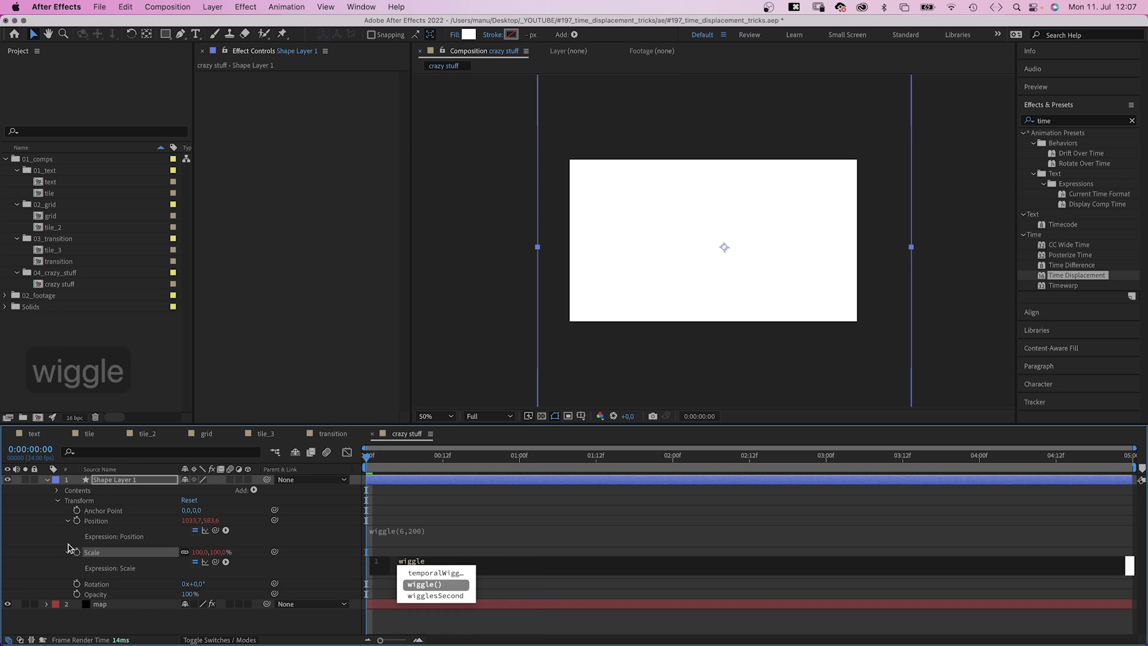
key(Return)
text(6,50)
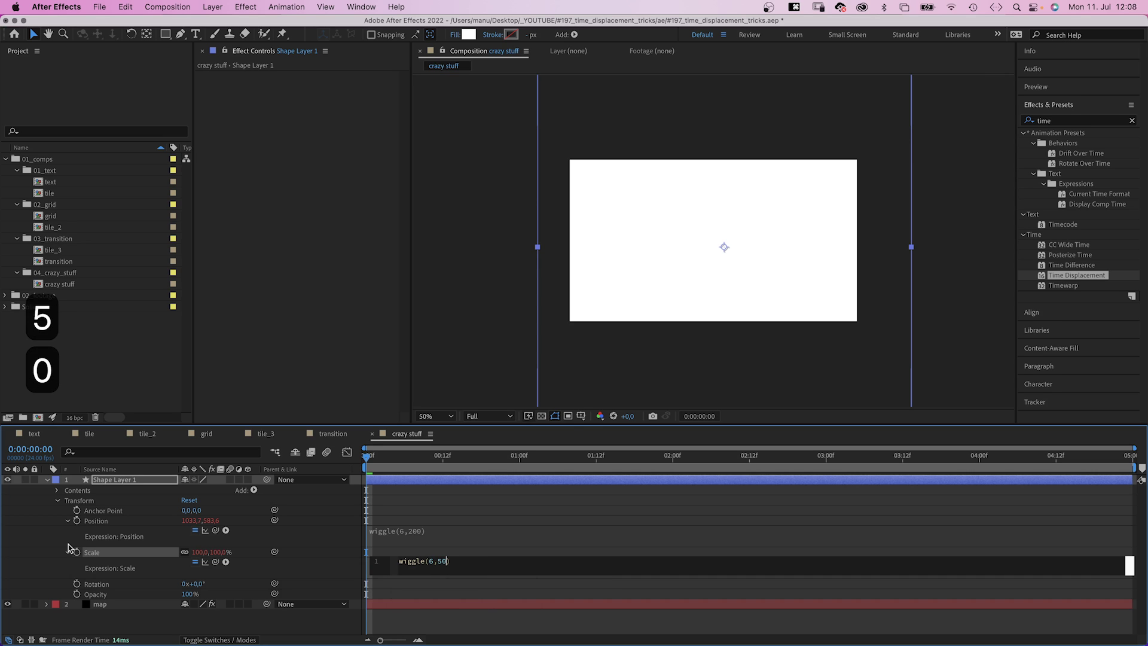
click(49, 565)
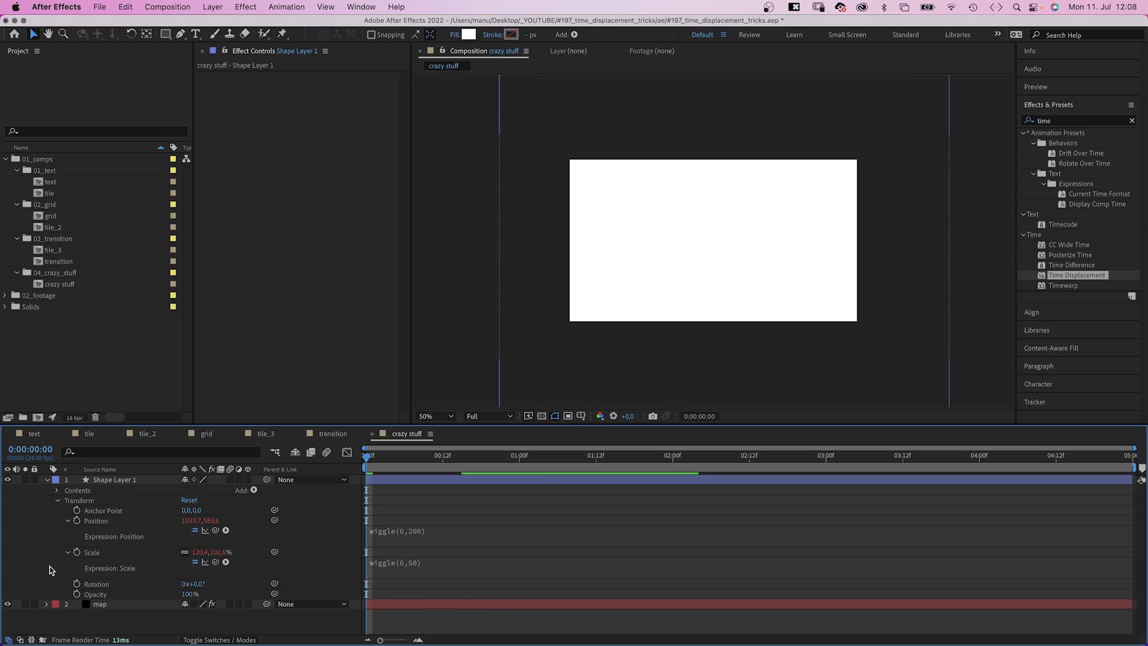
Add a wiggle(6,300) expression to Rotation and preview the result.
alt+click(76, 584)
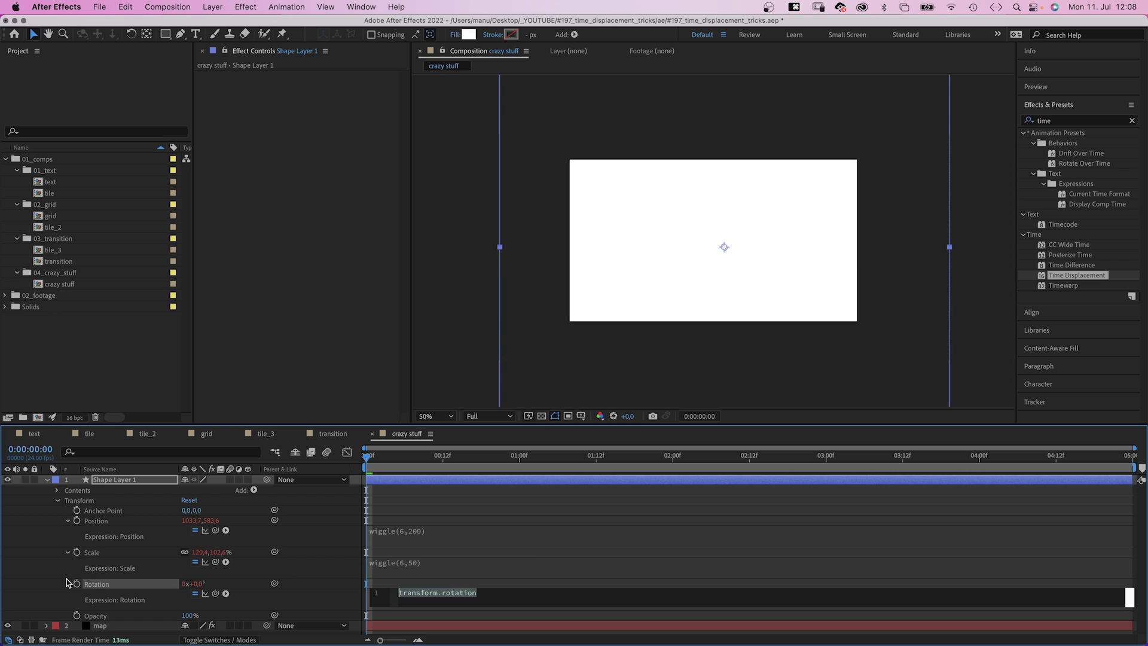
text(wiggl)
key(Return)
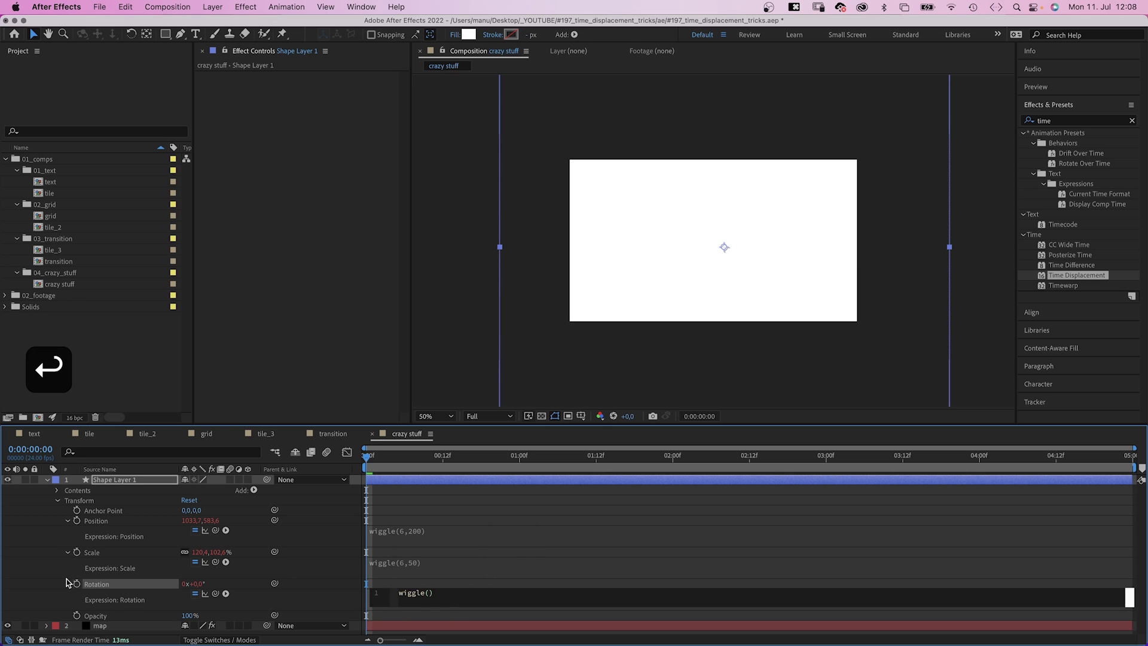
text(6,30)
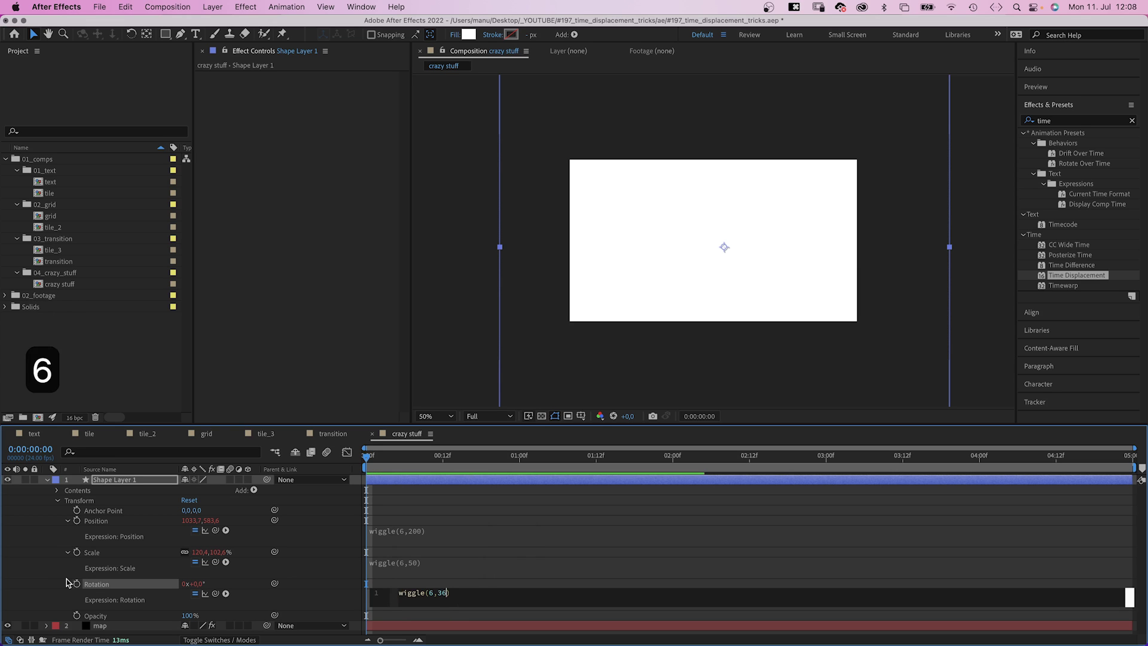
text(0)
click(39, 575)
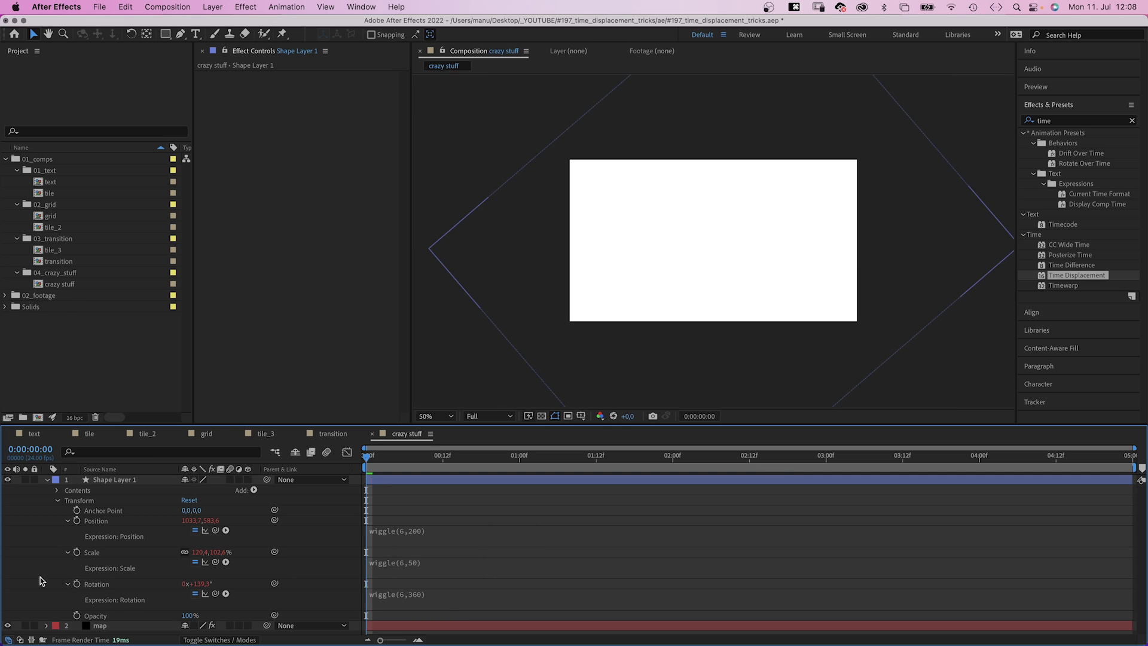
key(space)
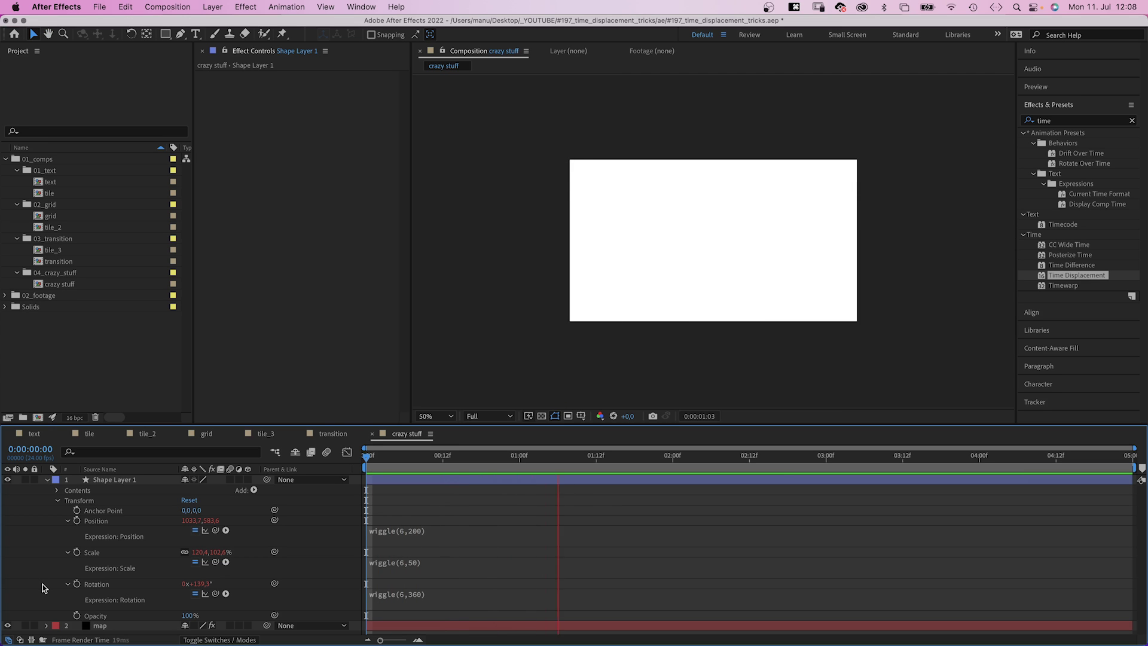
key(space)
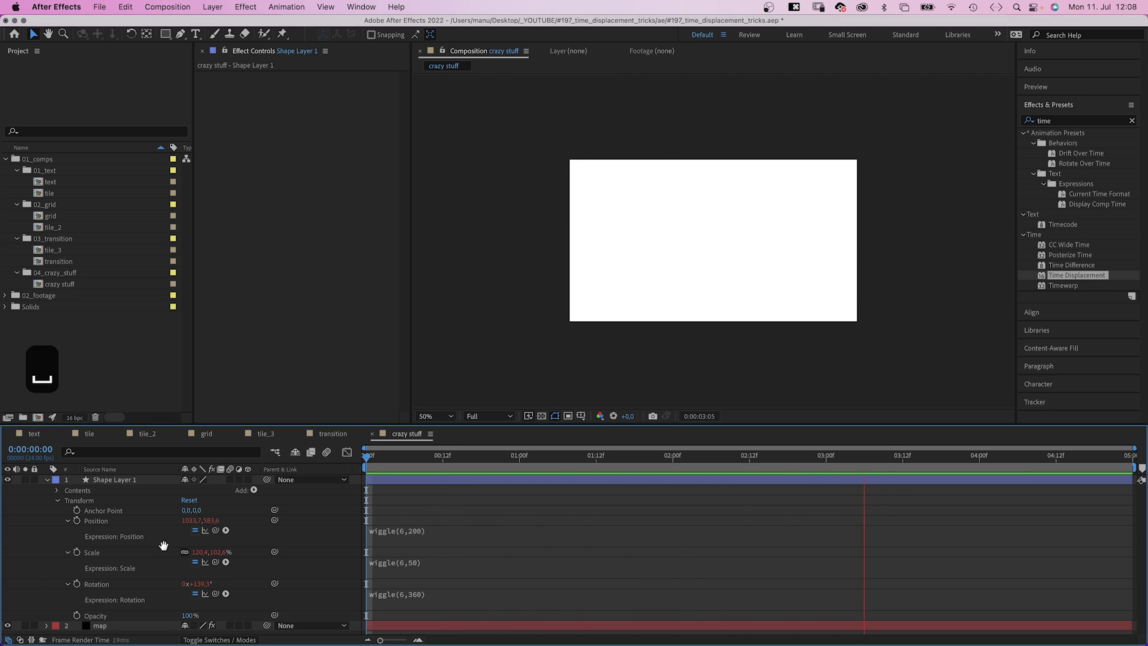
Add a wiggle(100,100) expression to Shape Layer 1's Rectangle 1 Fill Color.
click(57, 490)
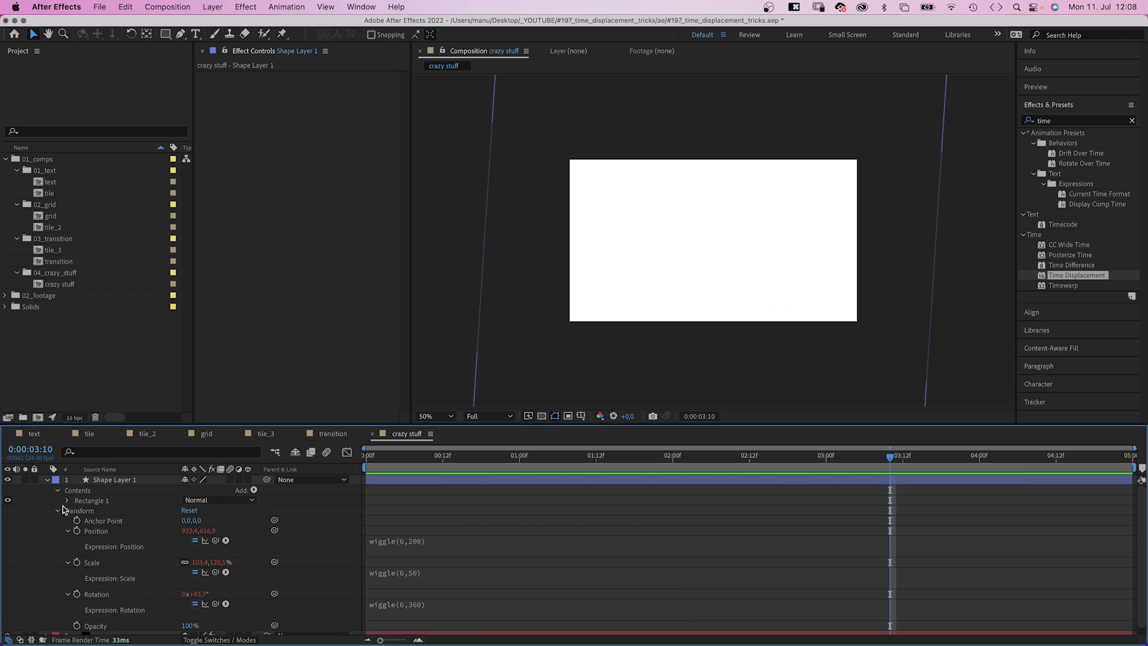
click(69, 501)
click(78, 531)
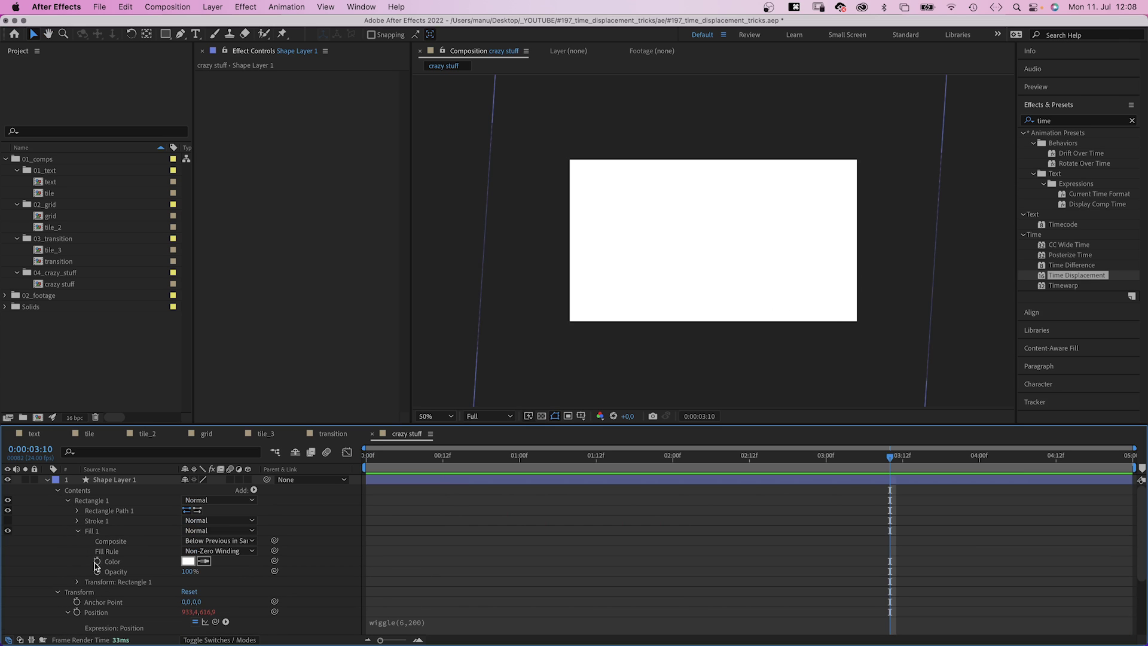
alt+click(96, 562)
text(wiggle)
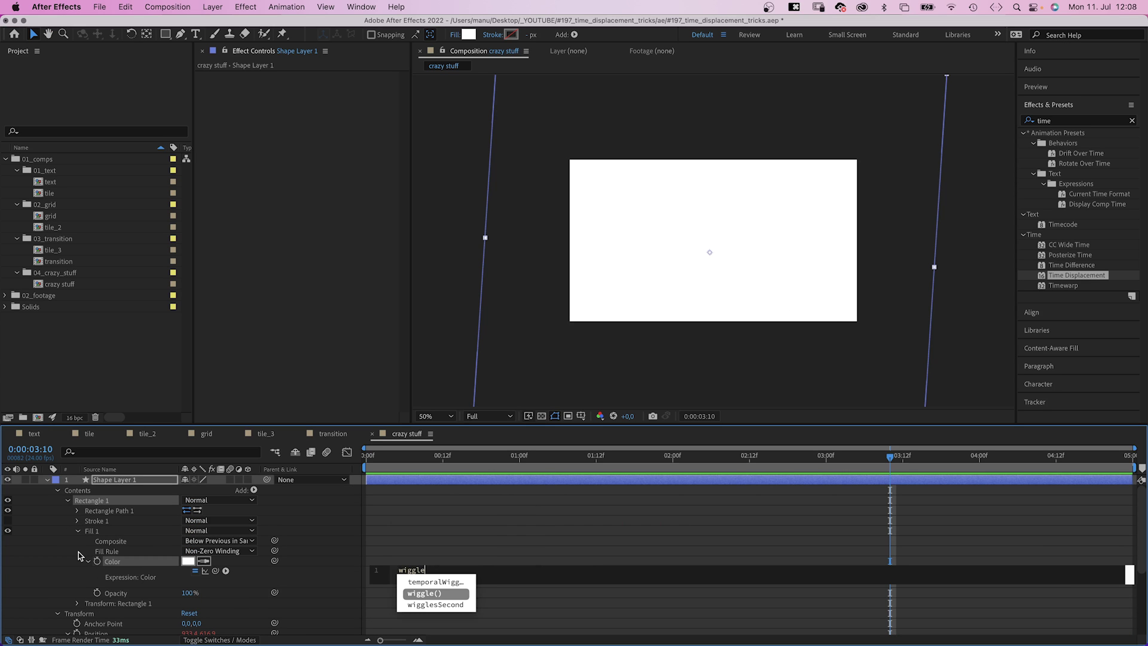
key(Return)
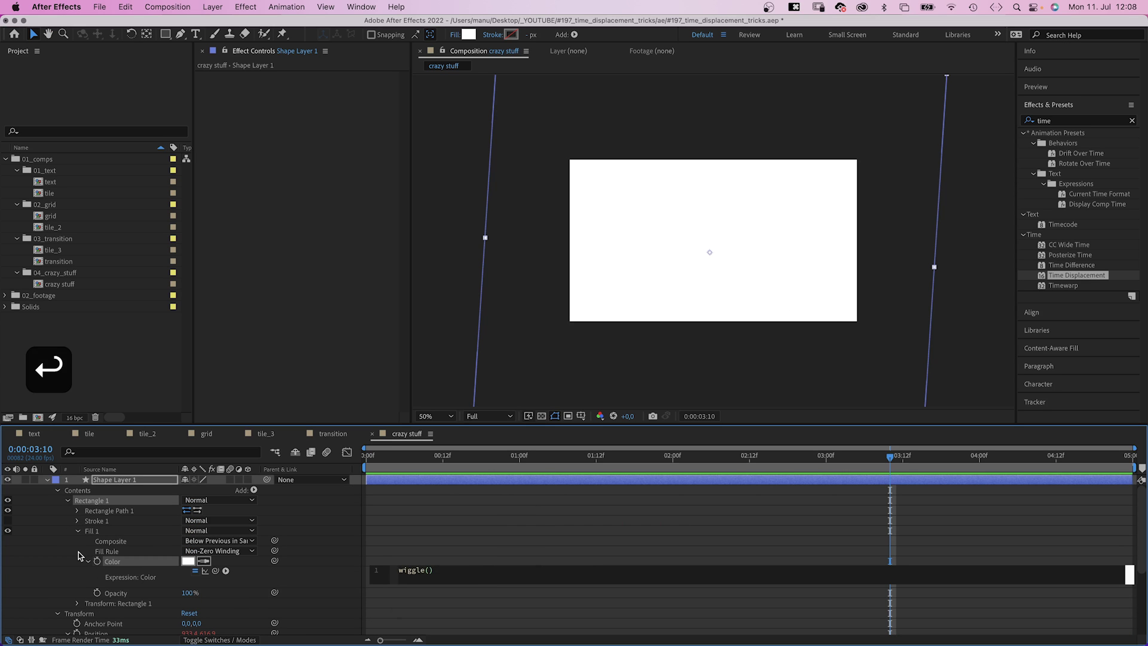
text(100,100)
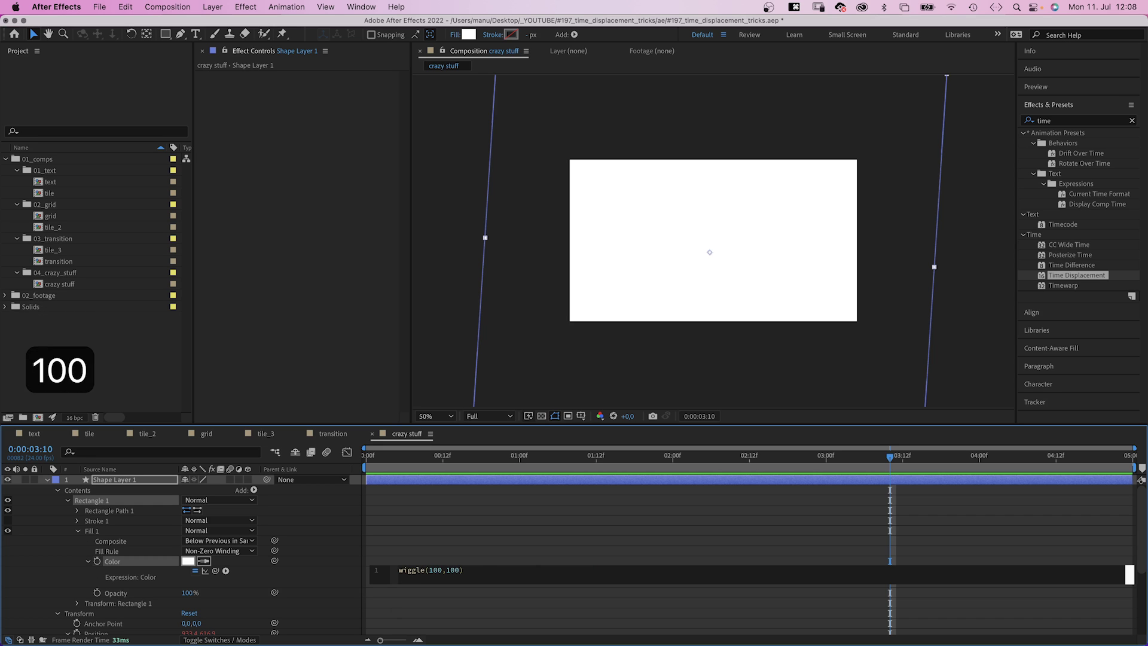
click(419, 466)
Preview the flashing rectangle colours from the start of the composition.
drag(418, 465, 343, 469)
key(space)
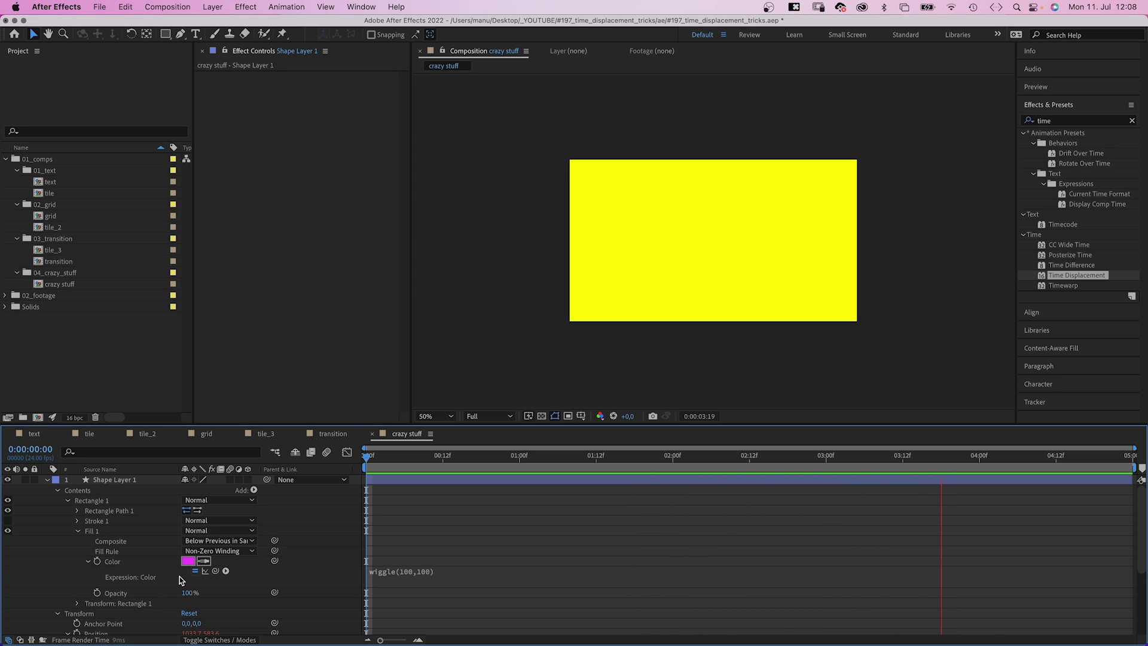
key(space)
Add Time Displacement to Shape Layer 1 using the map layer's Effects & Masks, resolution 24.
click(47, 482)
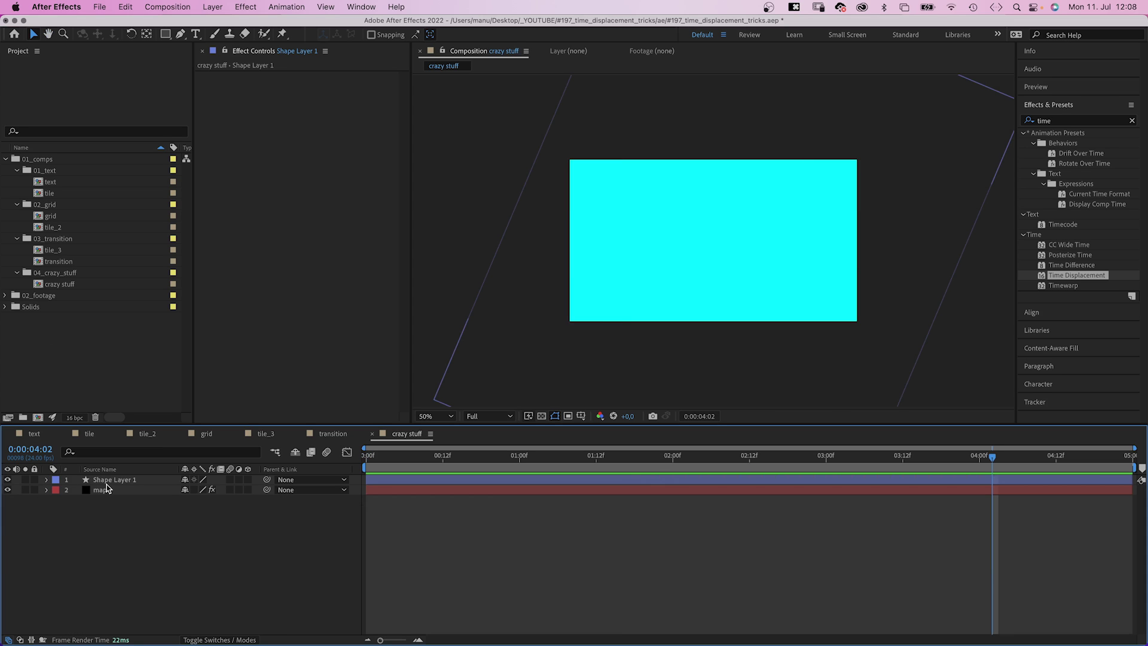
click(107, 481)
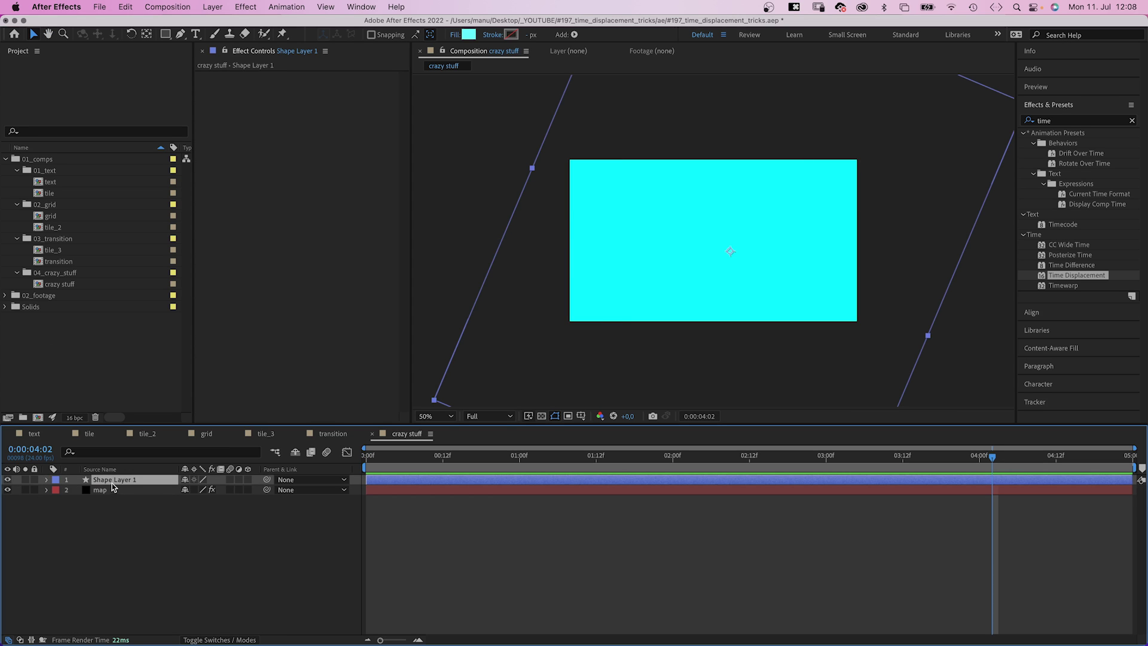
drag(1042, 278, 239, 214)
click(332, 86)
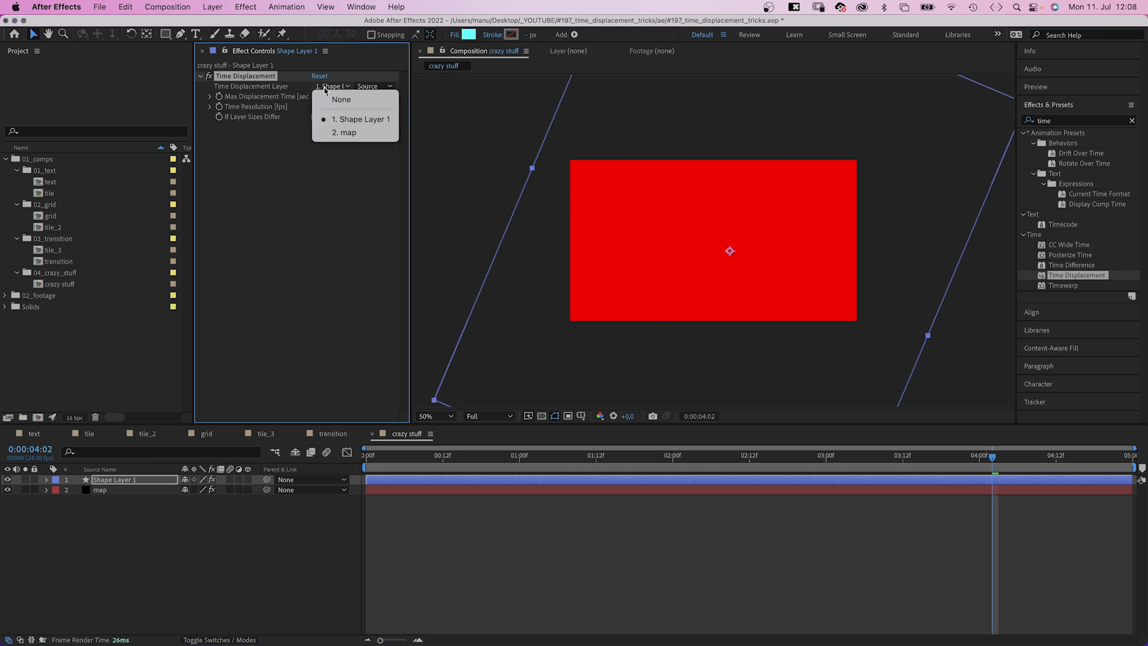
click(336, 132)
click(374, 86)
click(396, 125)
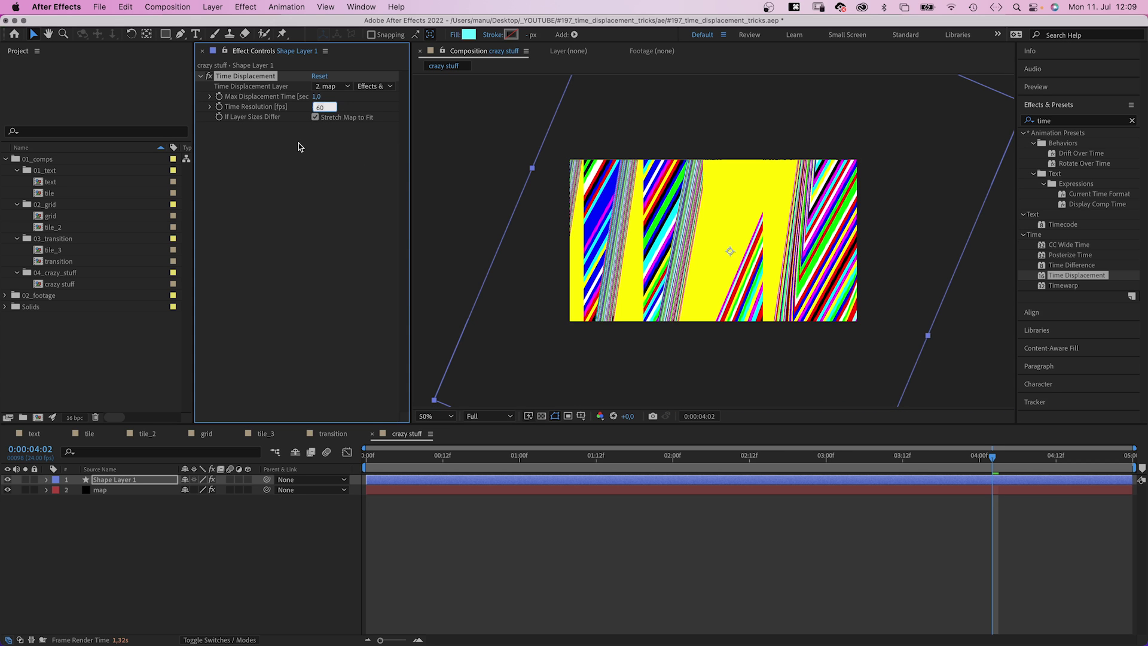
text(24)
key(Return)
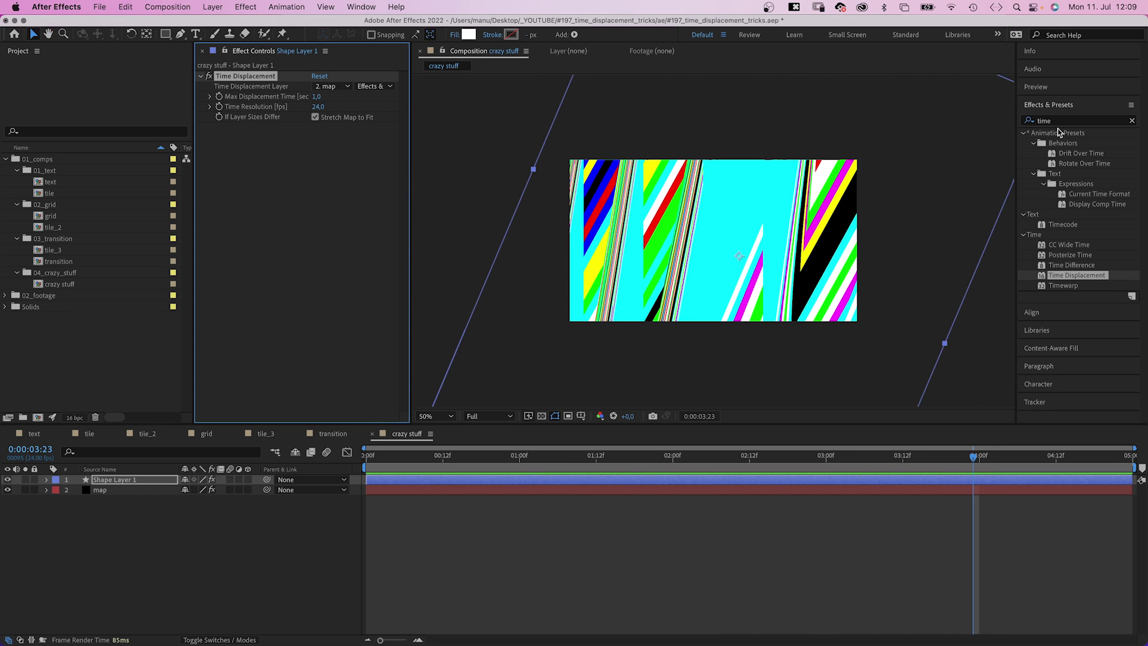
Apply Posterize Time to Shape Layer 1 with a frame rate of 12.
click(1057, 130)
text(posterize)
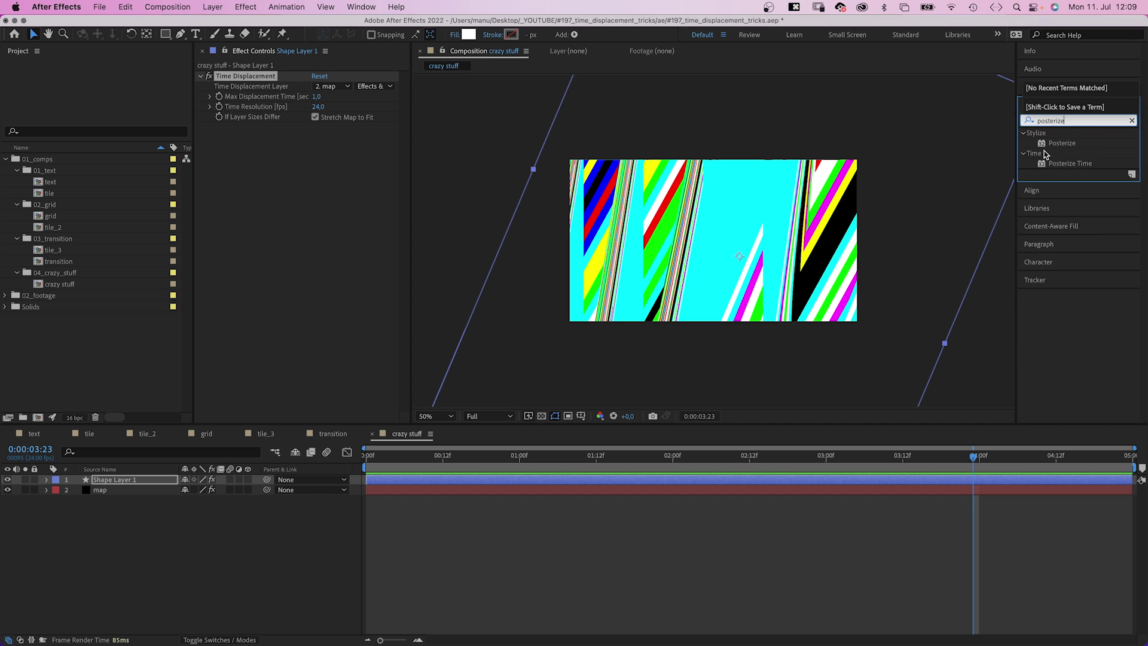
drag(1070, 163, 293, 143)
text(12)
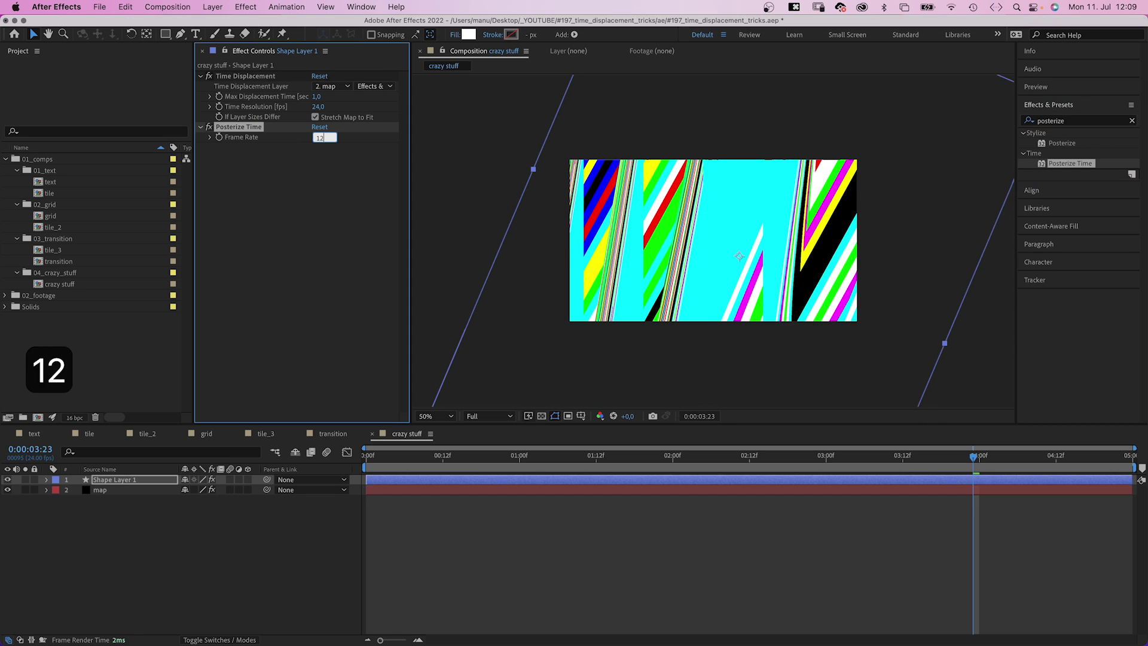
key(Return)
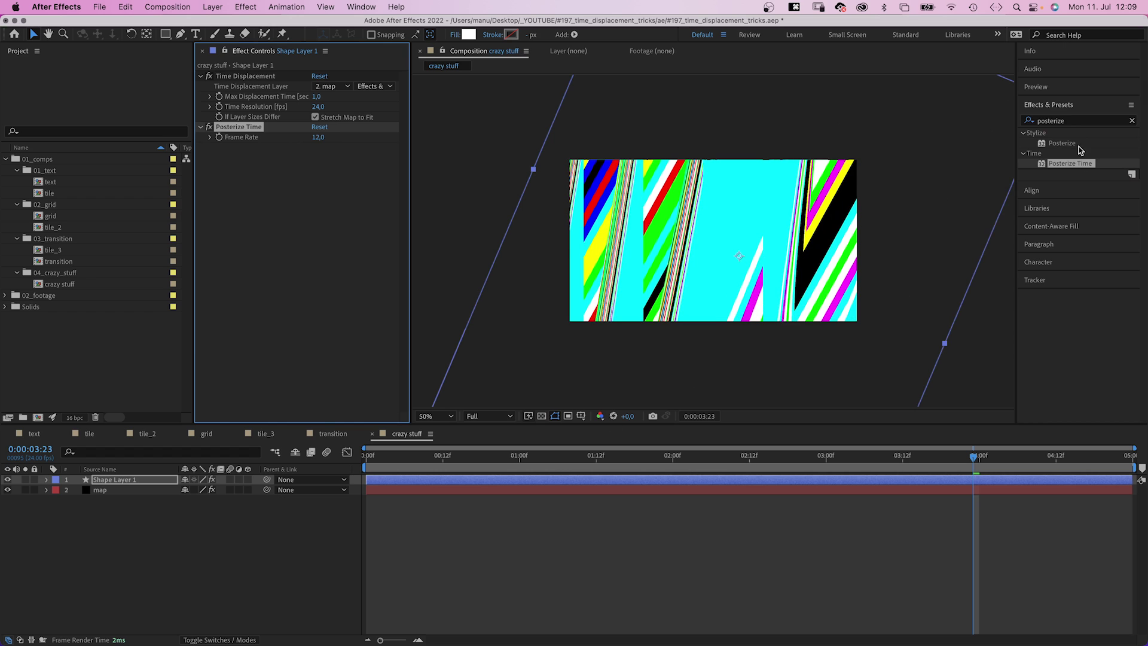
Apply CC Wide Time with 20 forward and 20 backward steps.
click(1080, 123)
text(cc wide)
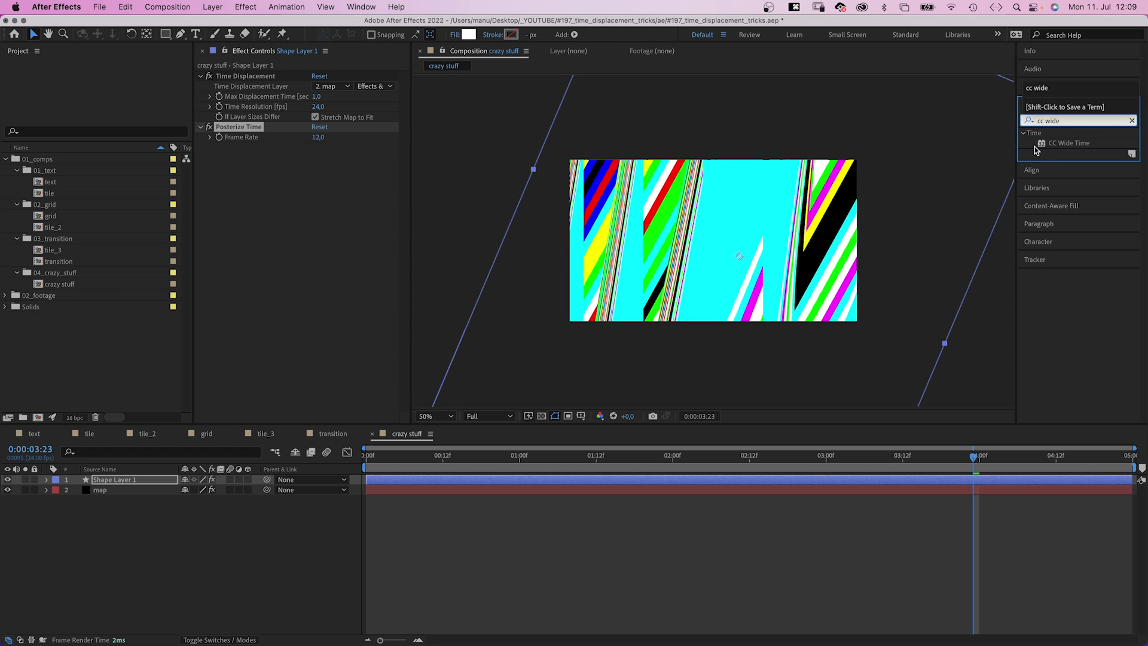
drag(1041, 145, 232, 243)
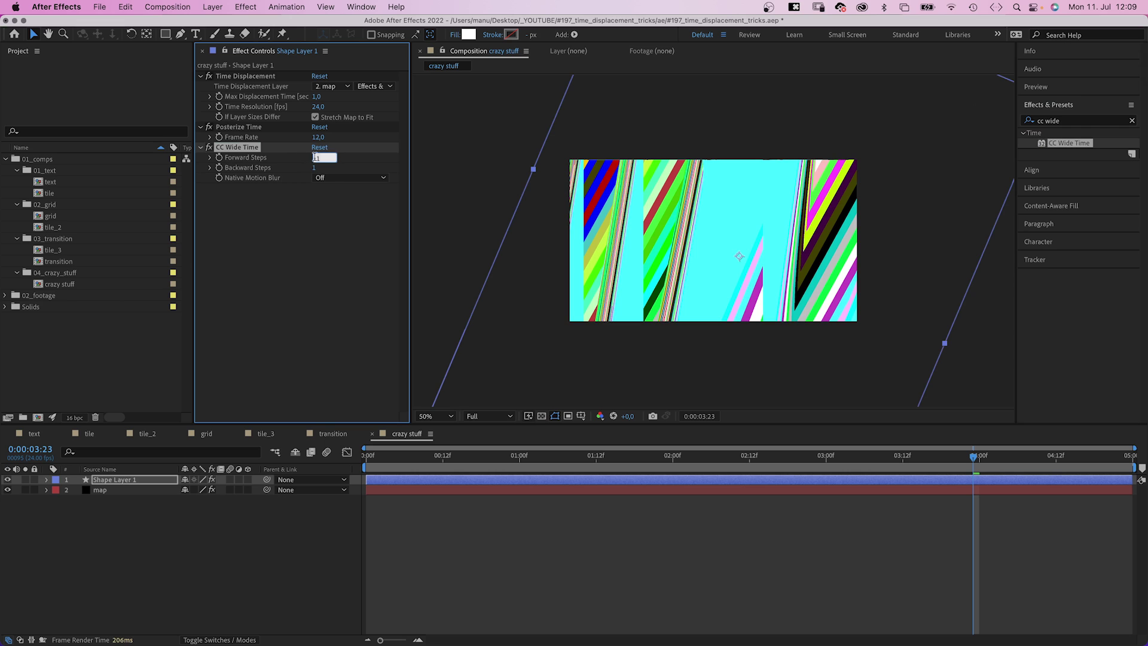
text(20)
key(Tab)
text(20)
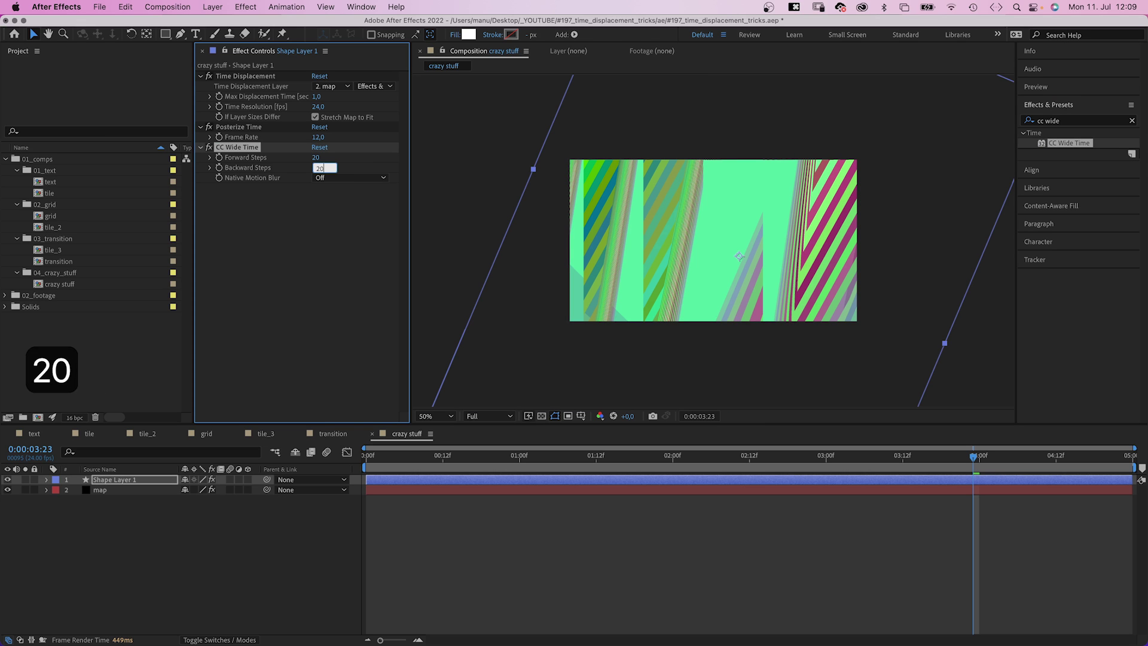
key(Return)
click(177, 532)
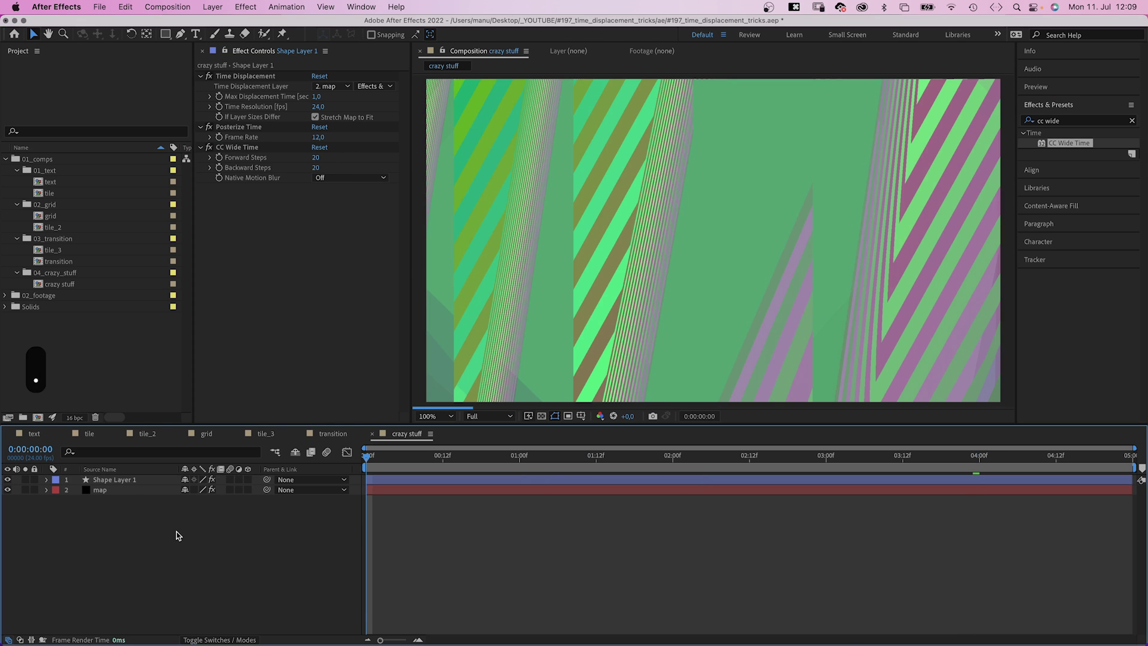
key(space)
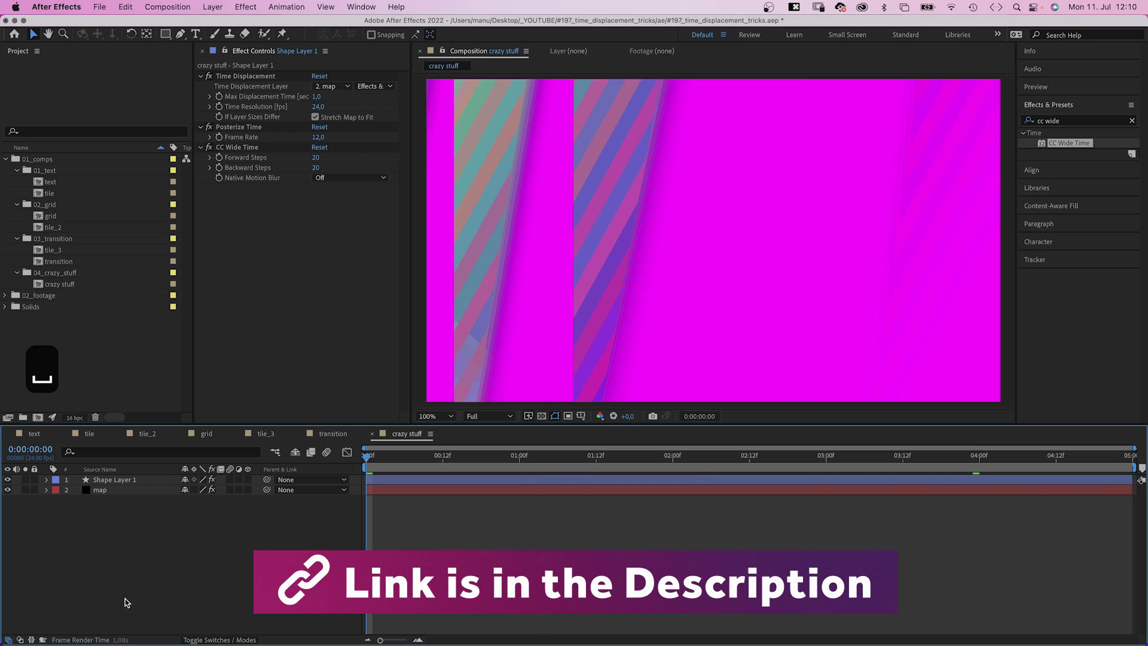